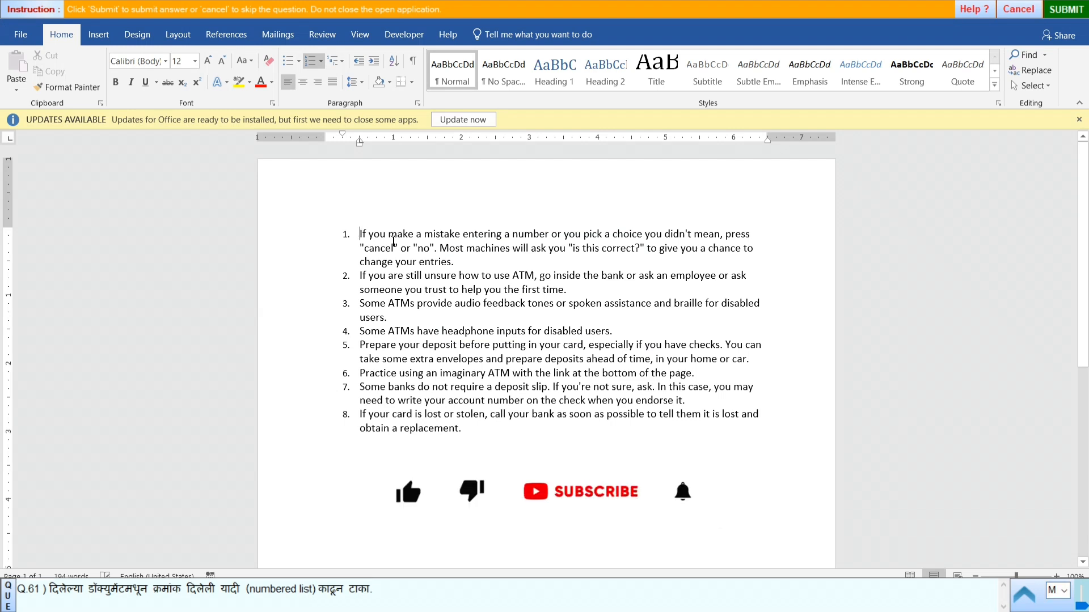
# - Remove the numbered list formatting from all the ATM tip paragraphs in the document
pyautogui.moveTo(357, 230); pyautogui.dragTo(462, 429)
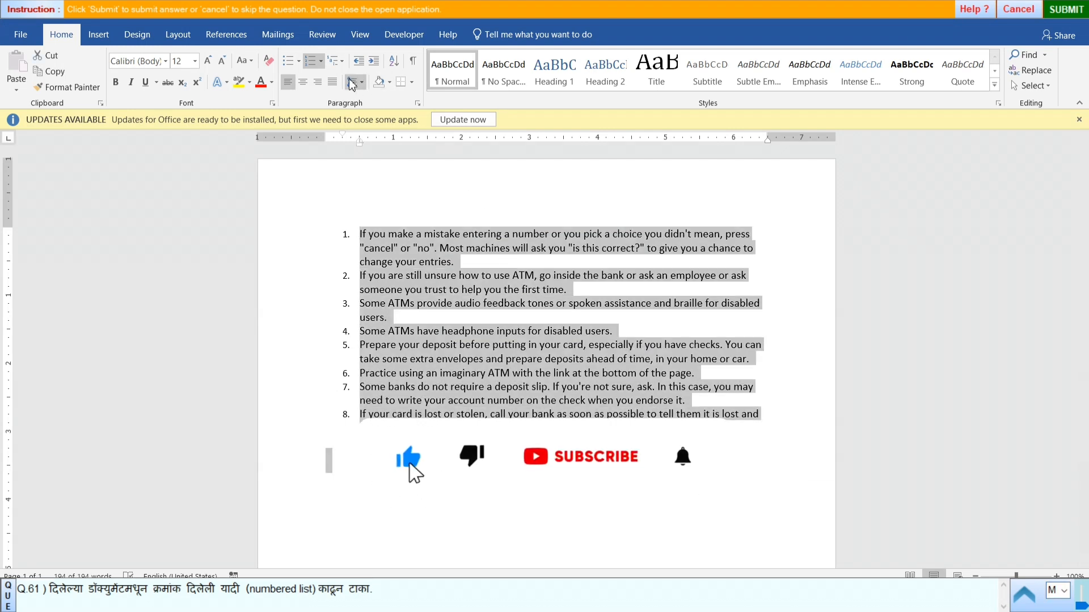
pyautogui.click(316, 60)
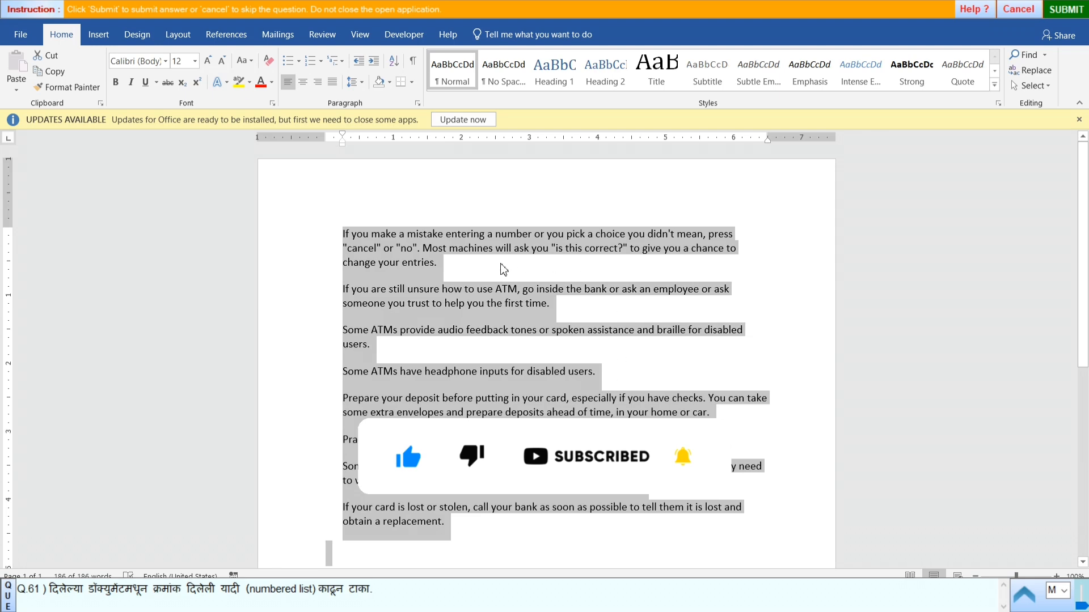
pyautogui.click(726, 166)
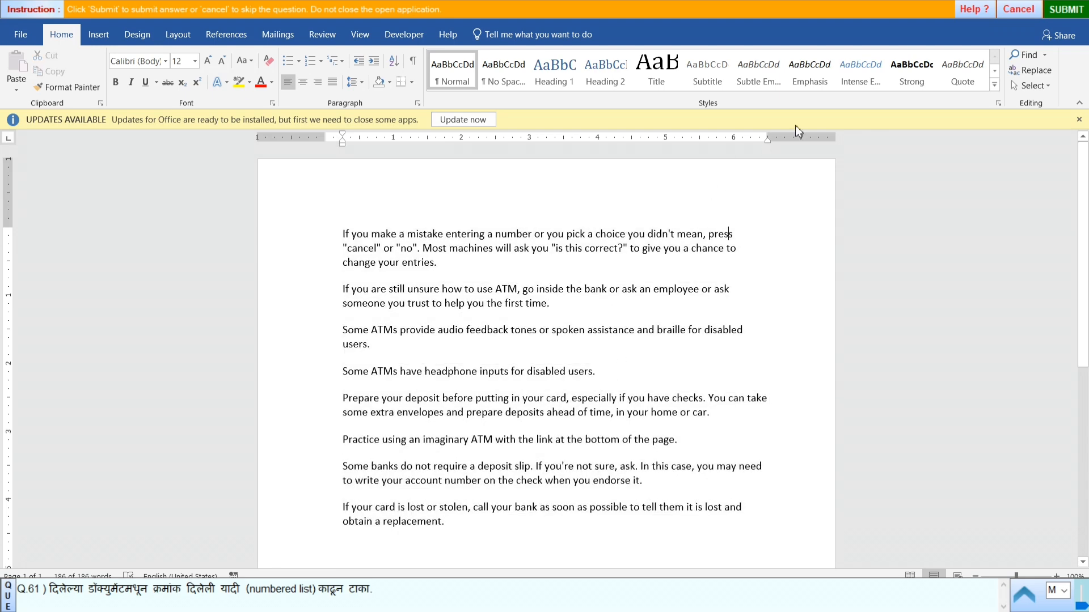
# - Submit the answer to question 61 and start practical question 62
pyautogui.click(1061, 10)
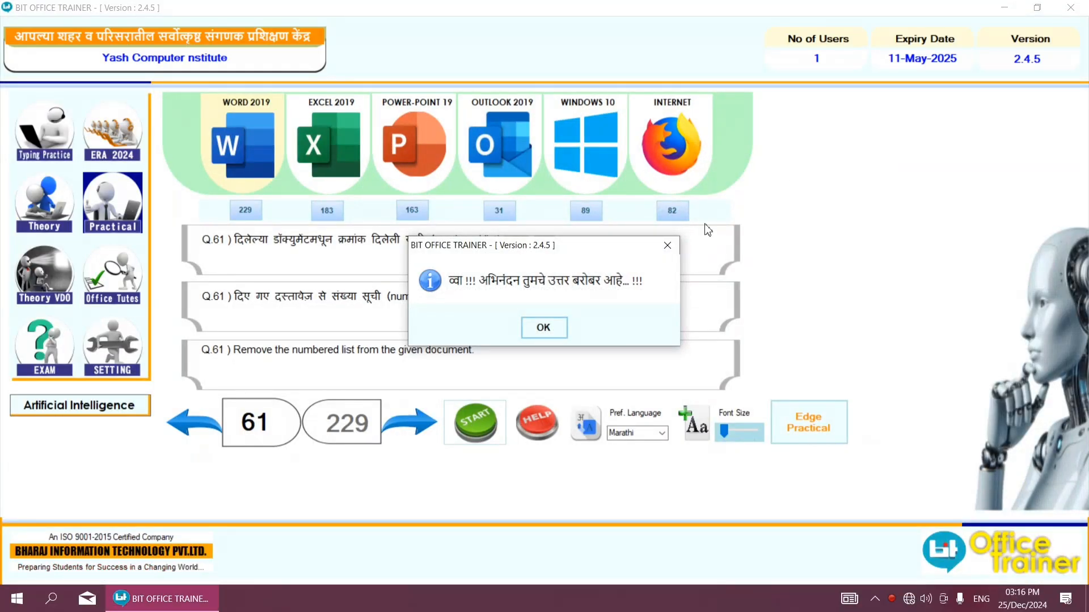
pyautogui.click(550, 331)
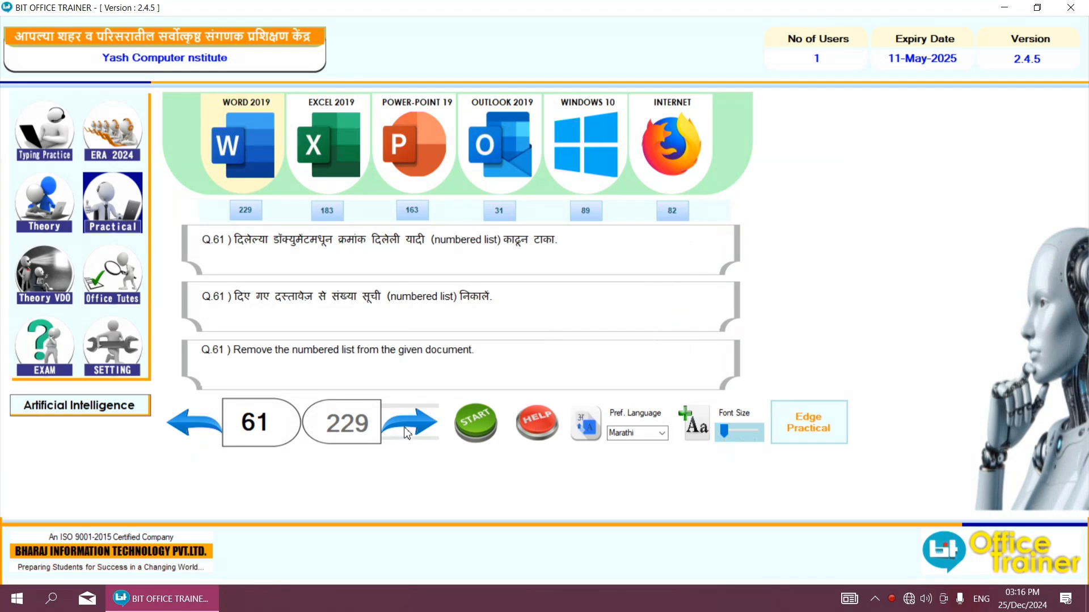
pyautogui.click(397, 441)
pyautogui.click(475, 422)
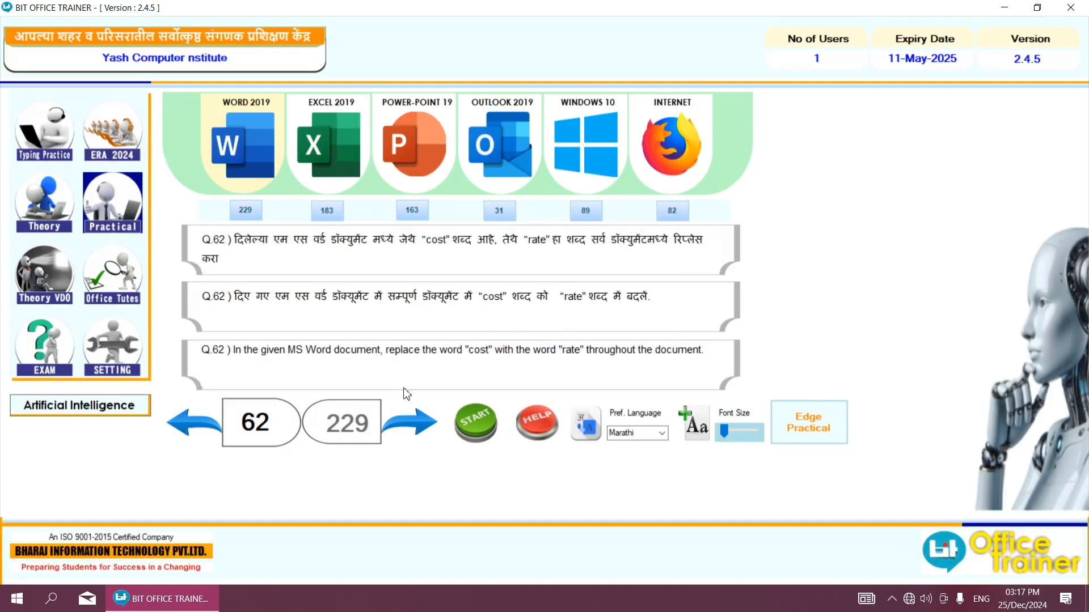
pyautogui.click(471, 420)
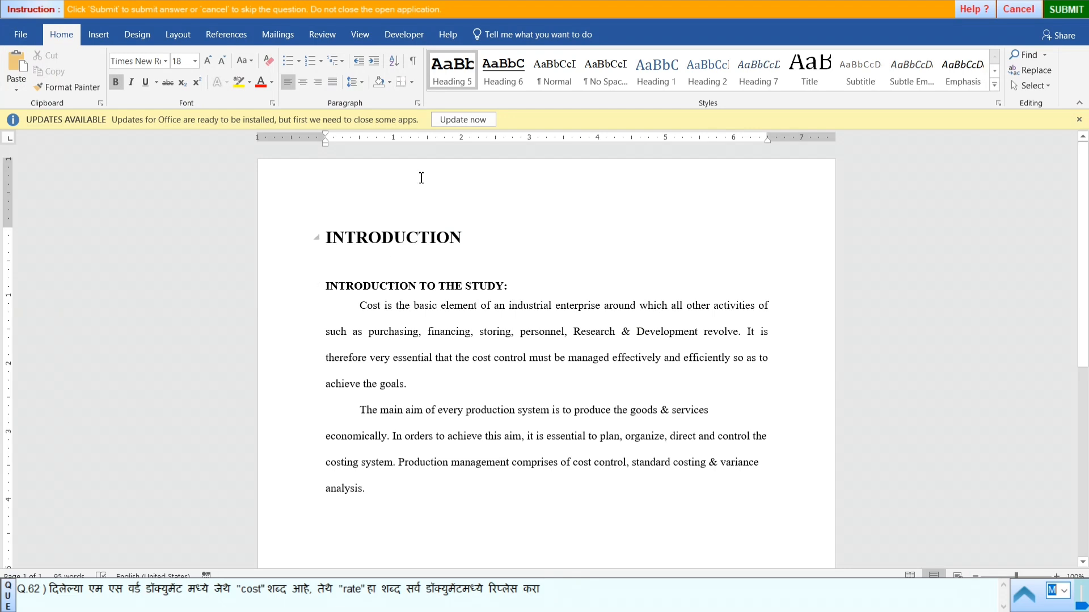
# - Set up a Find and Replace with "cost" as the search text and "rate" as the replacement, copied from the question
pyautogui.click(1036, 78)
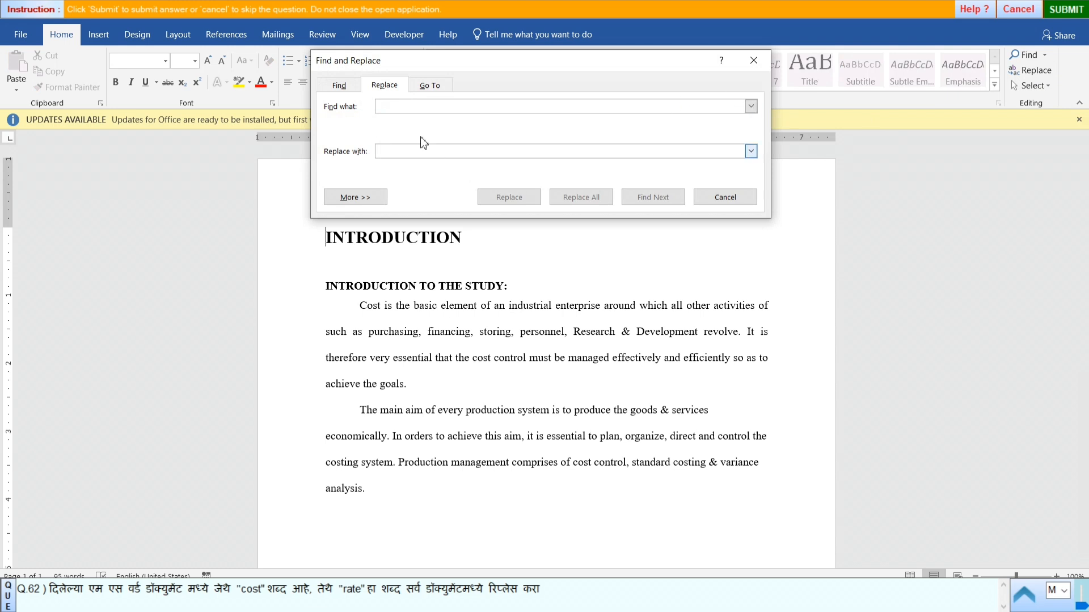
pyautogui.click(250, 588)
pyautogui.doubleClick(249, 588)
pyautogui.hotkey('ctrl', 'c')
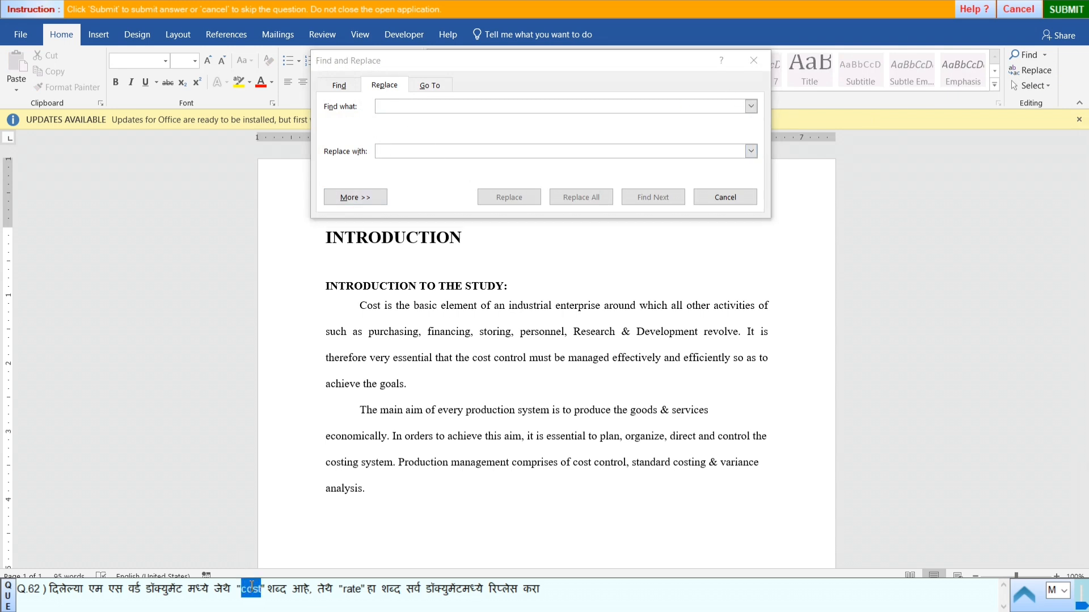
pyautogui.click(387, 108)
pyautogui.hotkey('ctrl', 'v')
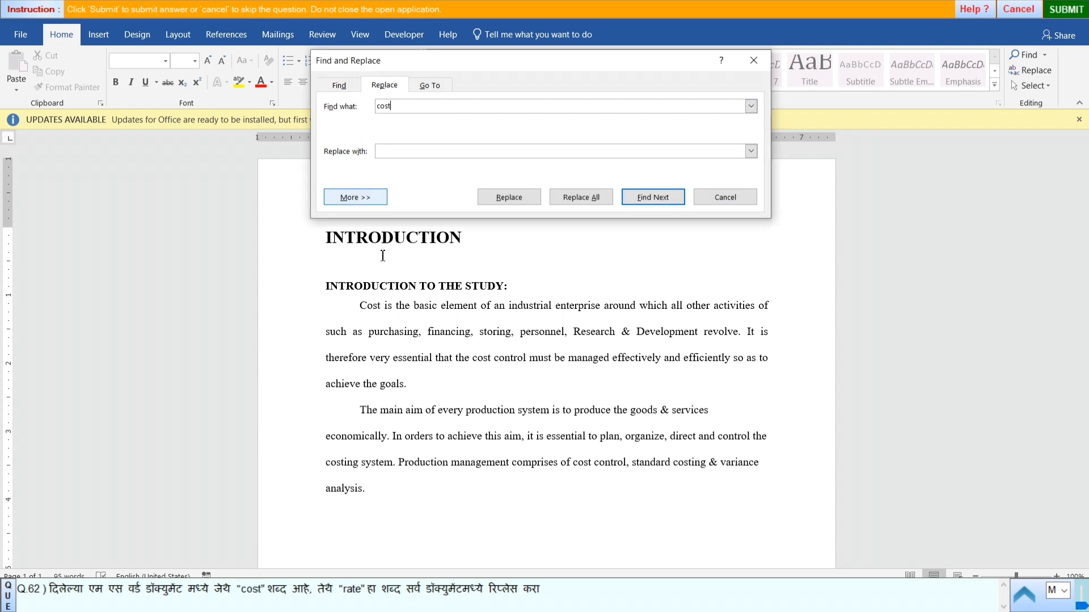
pyautogui.click(353, 596)
pyautogui.doubleClick(351, 594)
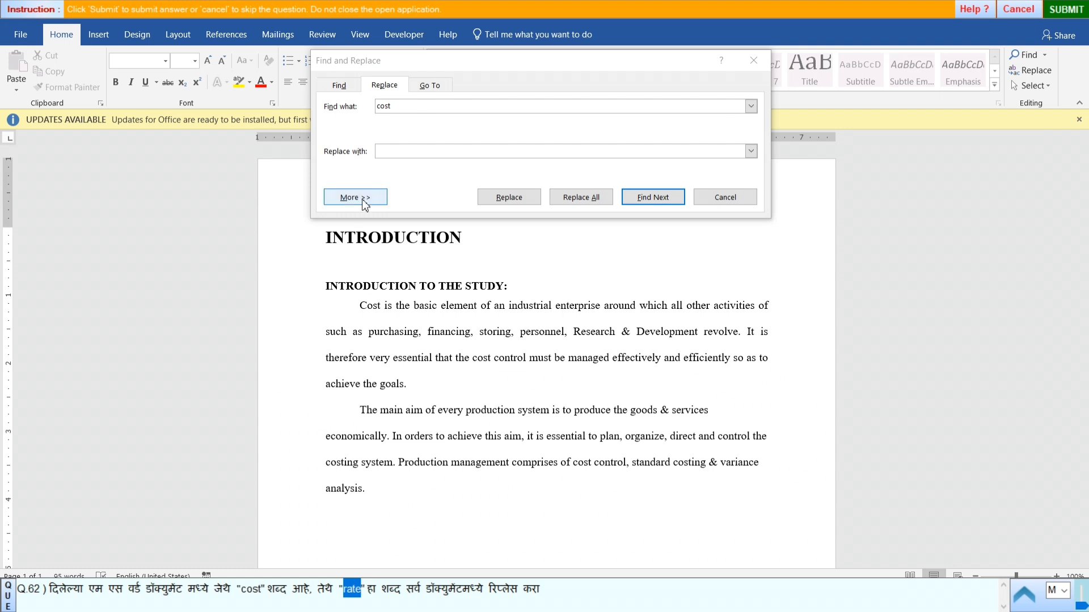
pyautogui.click(414, 152)
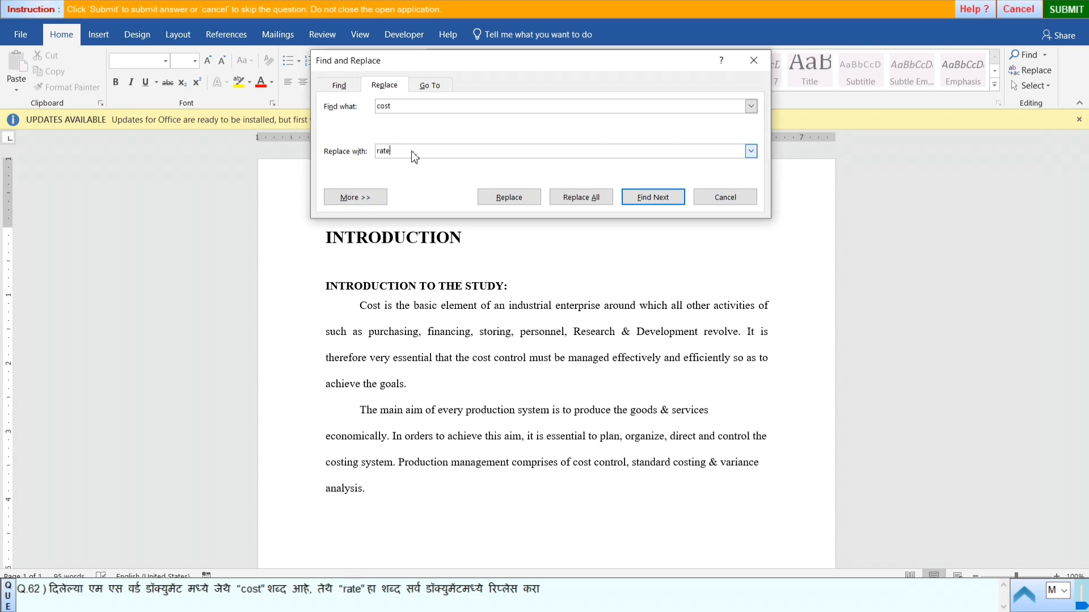
# - Replace every "cost" with "rate" throughout the document and close Find and Replace
pyautogui.click(586, 201)
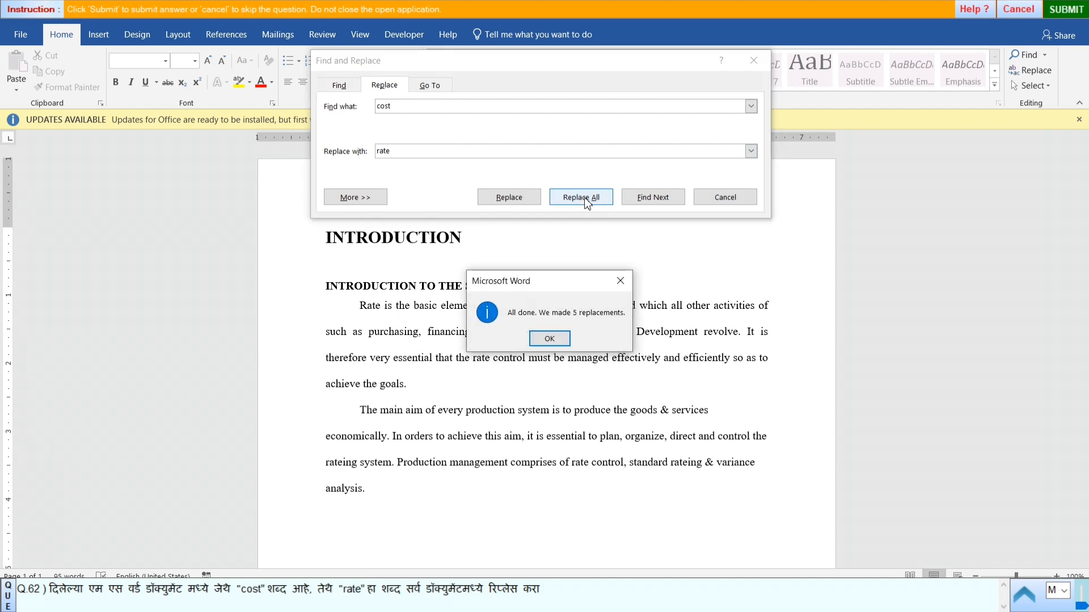
pyautogui.click(549, 340)
pyautogui.scroll(-3, 549, 334)
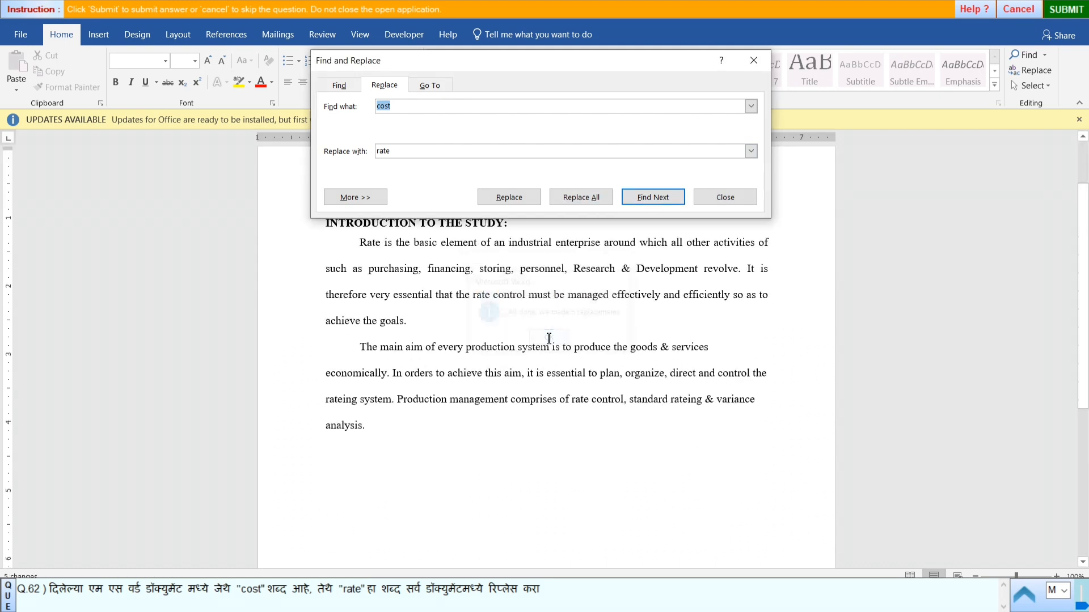
pyautogui.click(723, 202)
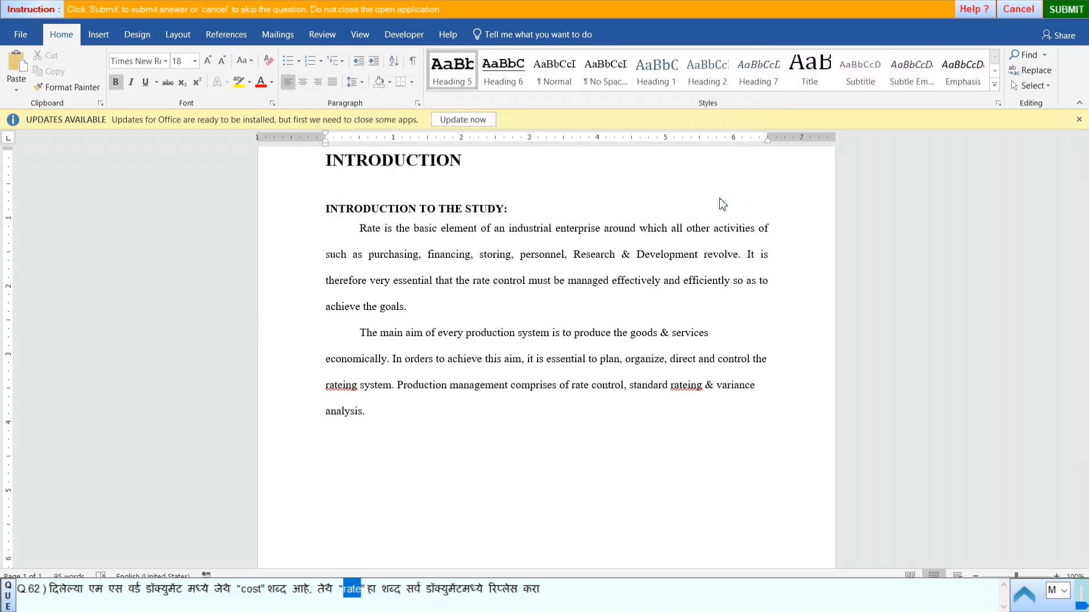
# - Submit the answer to question 62 and start practical question 63
pyautogui.click(1066, 9)
pyautogui.click(543, 327)
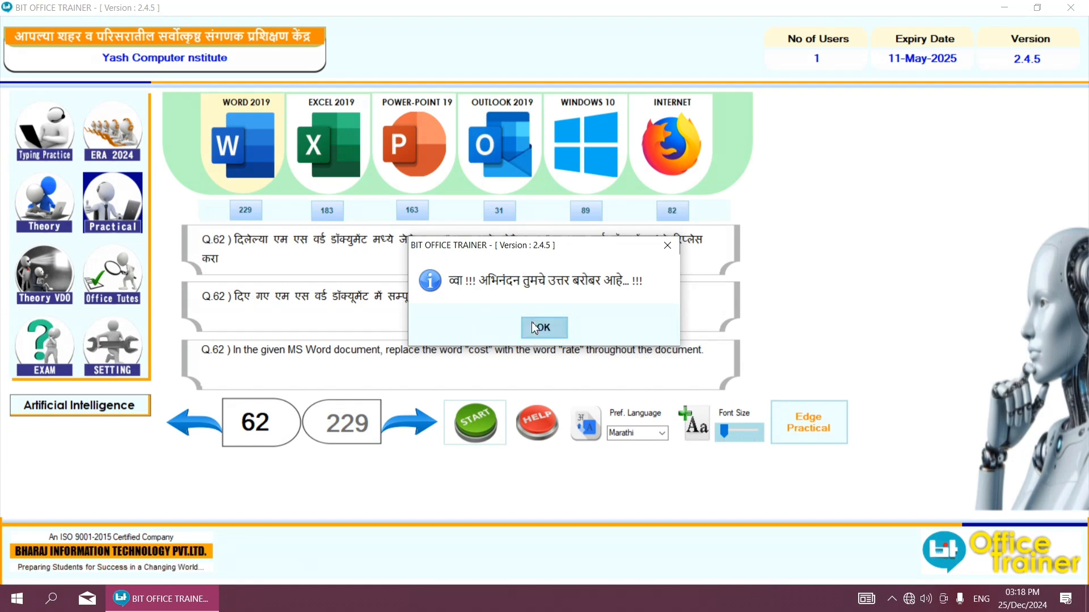
pyautogui.click(419, 420)
pyautogui.click(487, 419)
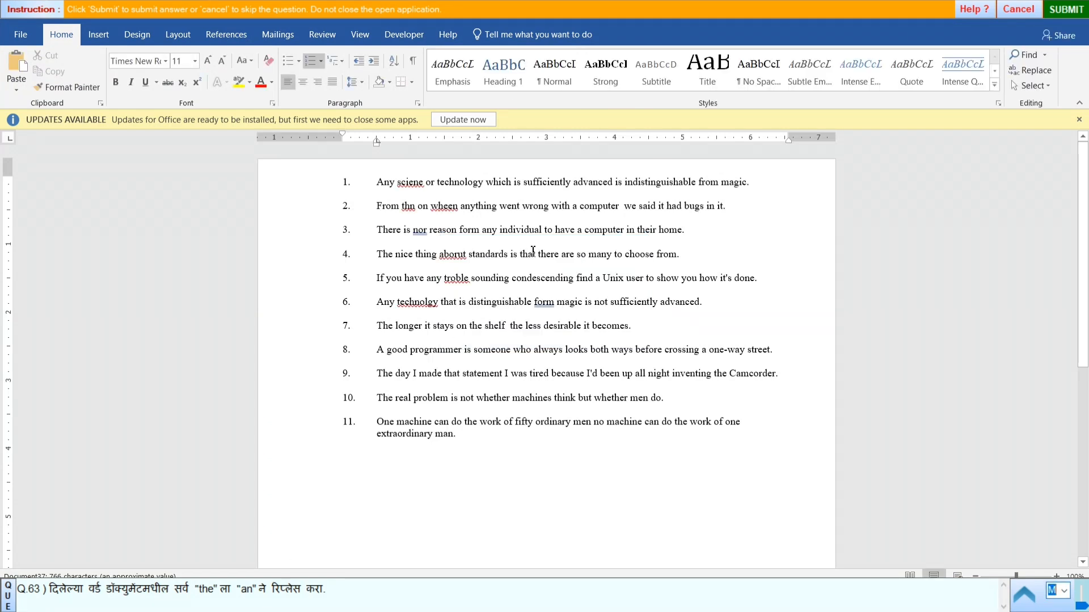
# - Set up a Find and Replace with "the" as the search text and "an" as the replacement, copied from the question
pyautogui.click(1028, 73)
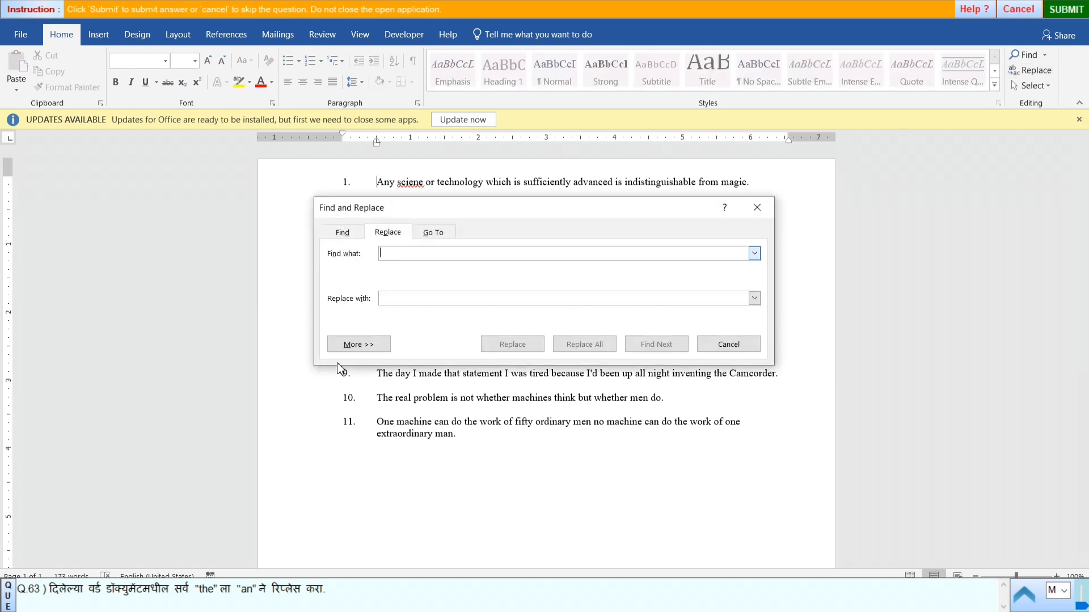
pyautogui.doubleClick(207, 590)
pyautogui.hotkey('ctrl', 'c')
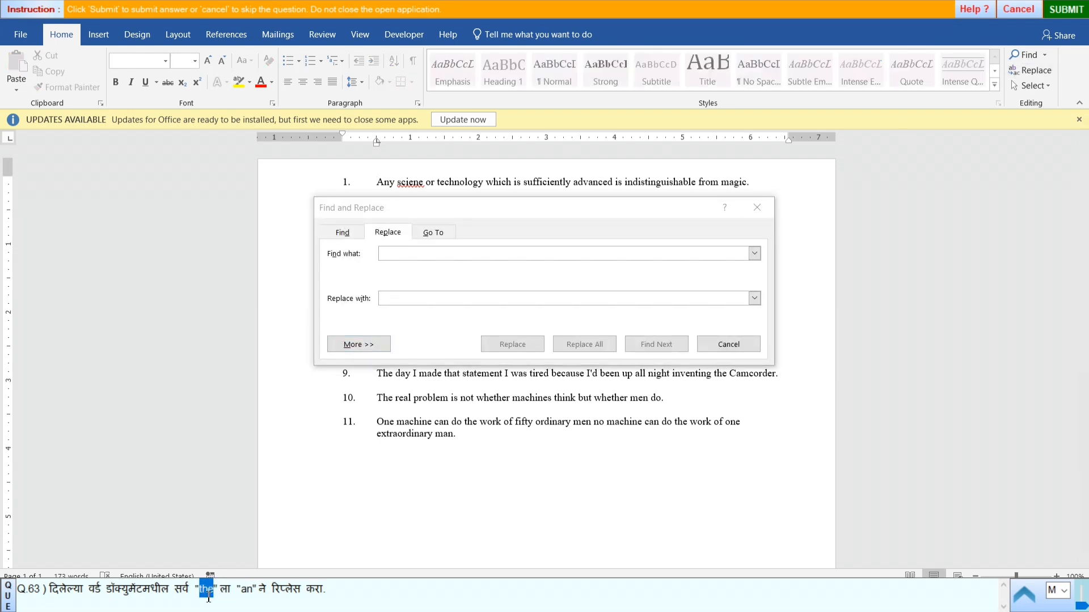
pyautogui.click(379, 253)
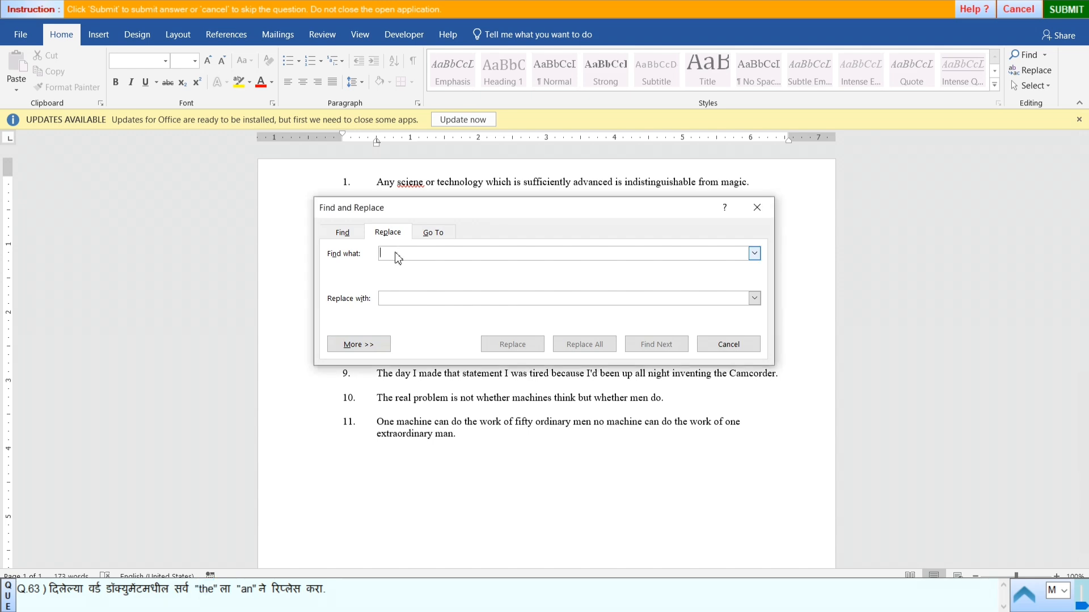
pyautogui.hotkey('ctrl', 'v')
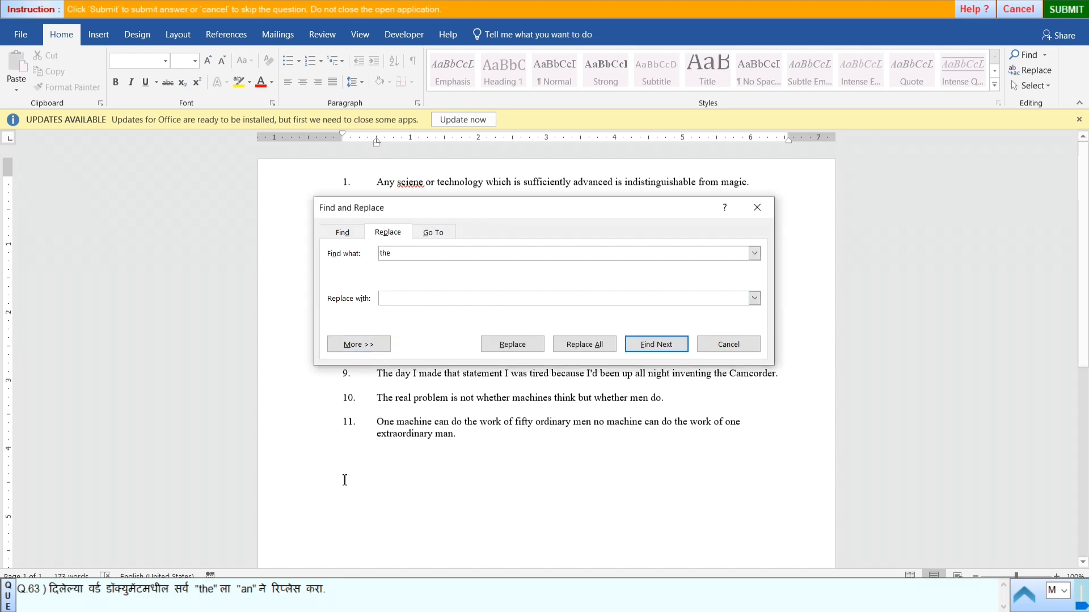
pyautogui.doubleClick(252, 589)
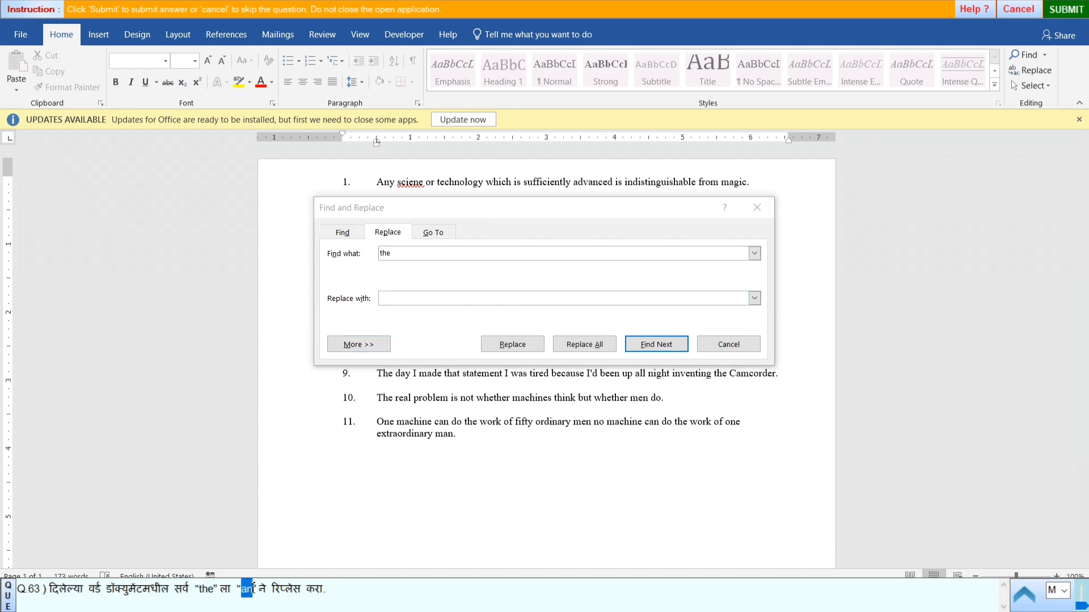
pyautogui.click(427, 298)
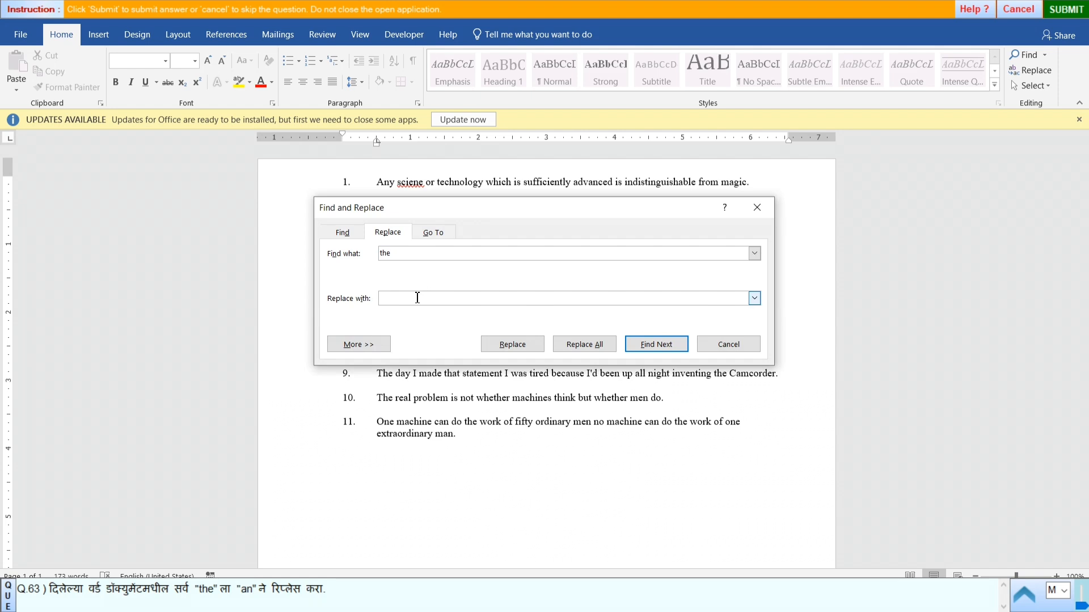
# - Replace every "the" with "an" throughout the document and close Find and Replace
pyautogui.click(584, 345)
pyautogui.click(553, 339)
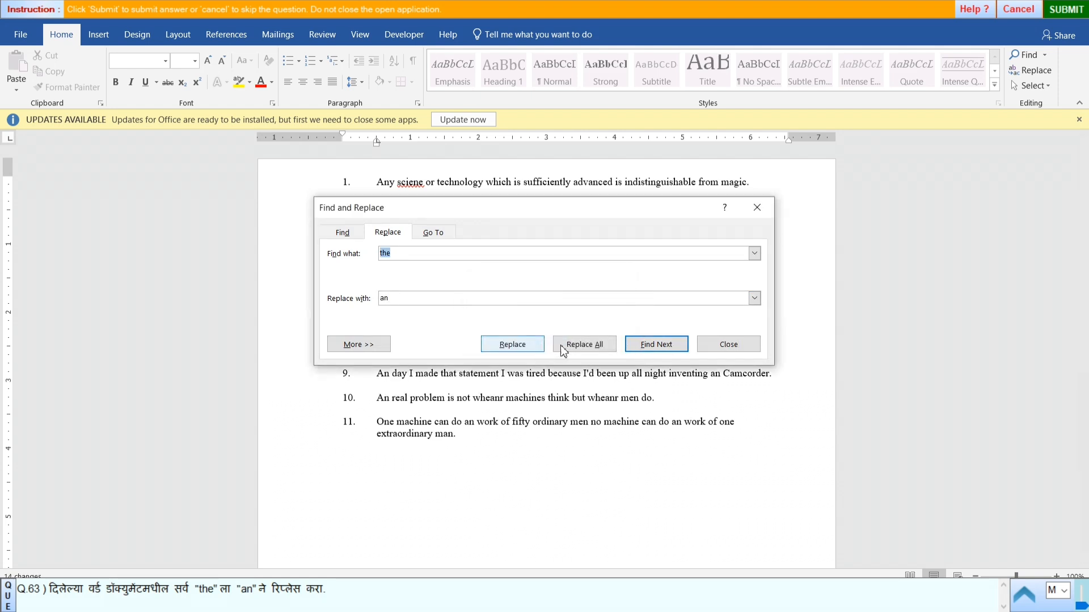
pyautogui.click(713, 350)
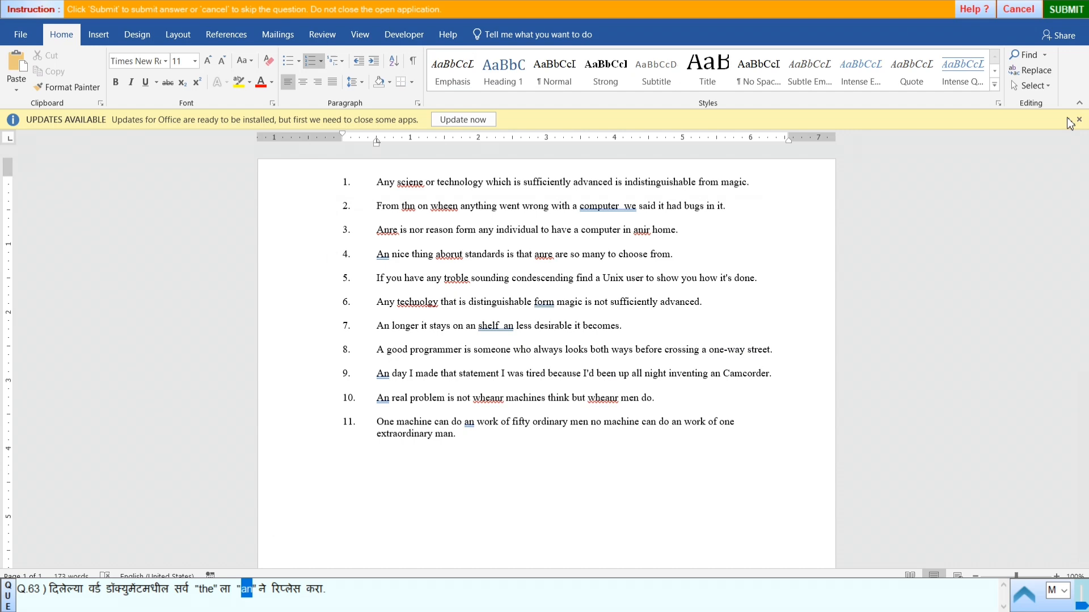
# - Submit the answer to question 63 and start practical question 64
pyautogui.click(1060, 11)
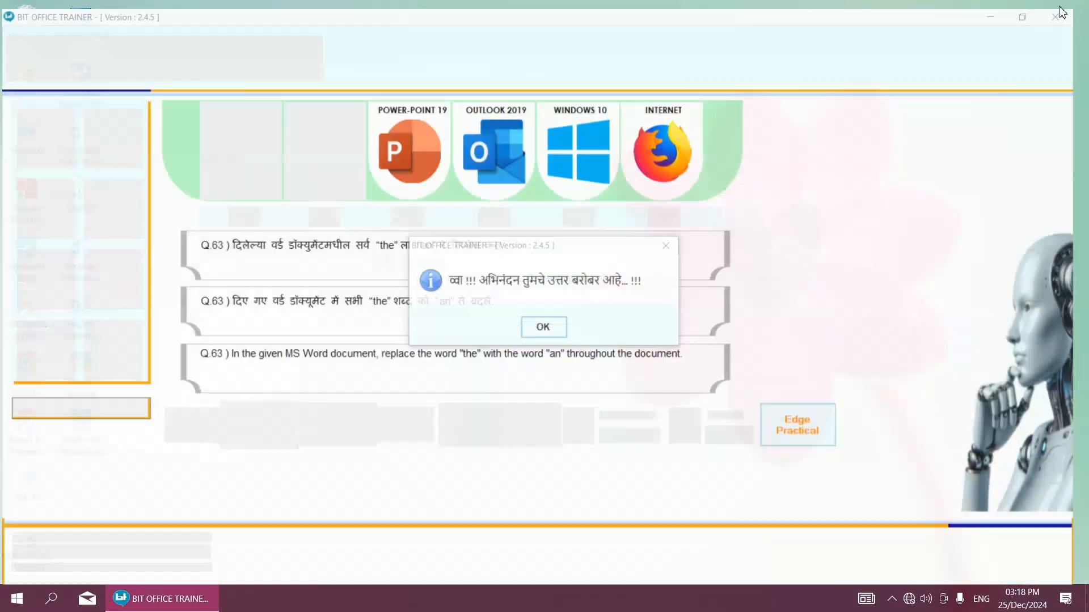
pyautogui.click(553, 323)
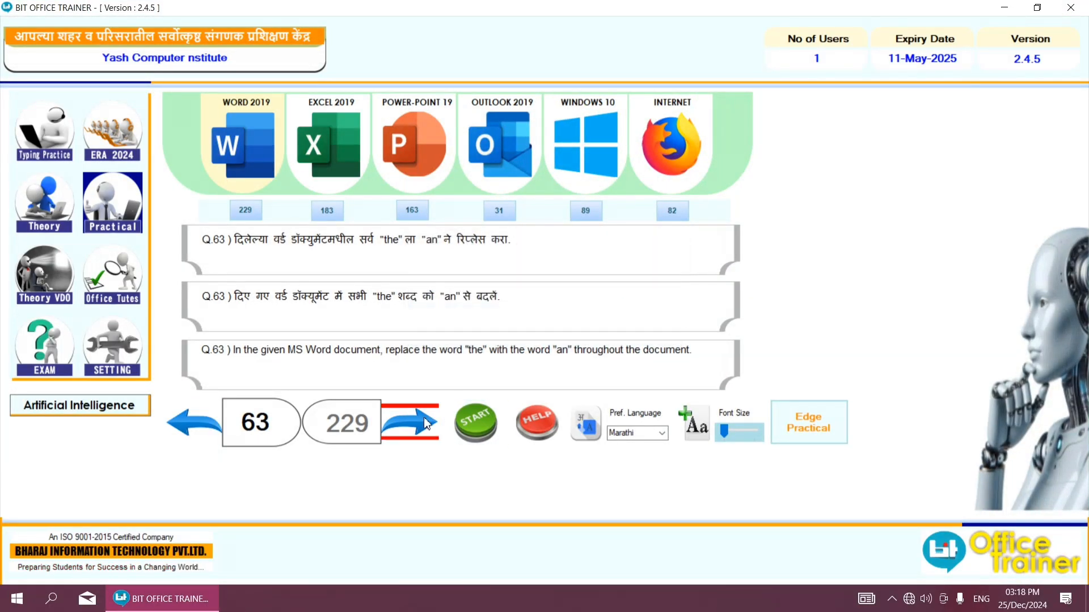
pyautogui.click(462, 420)
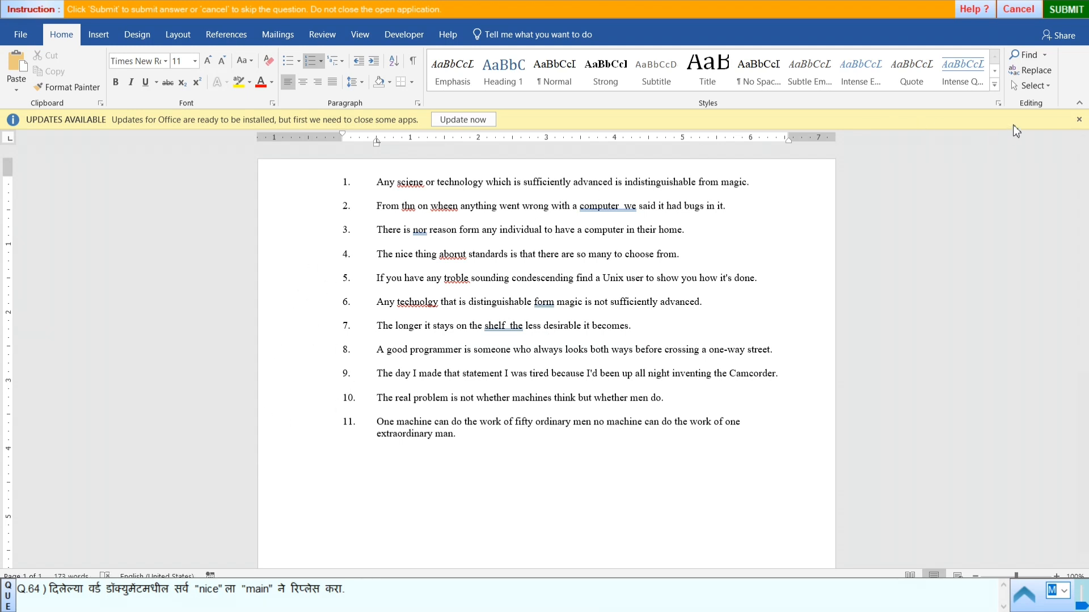
# - Select the whole document and set up Find and Replace with "nice" as the search text and "main" as the replacement, copied from the question
pyautogui.click(1048, 85)
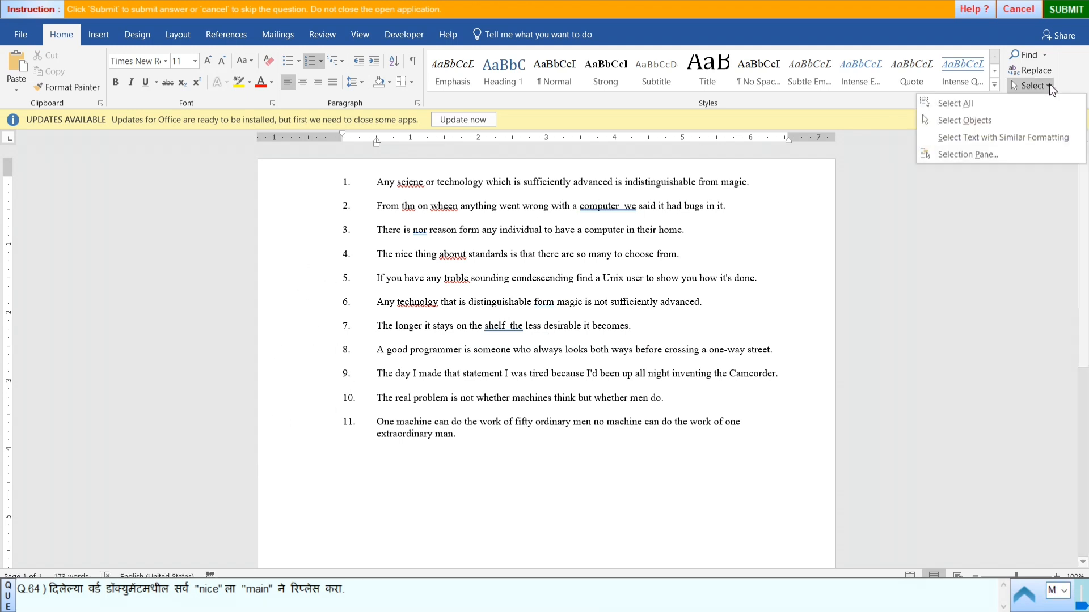
pyautogui.click(993, 101)
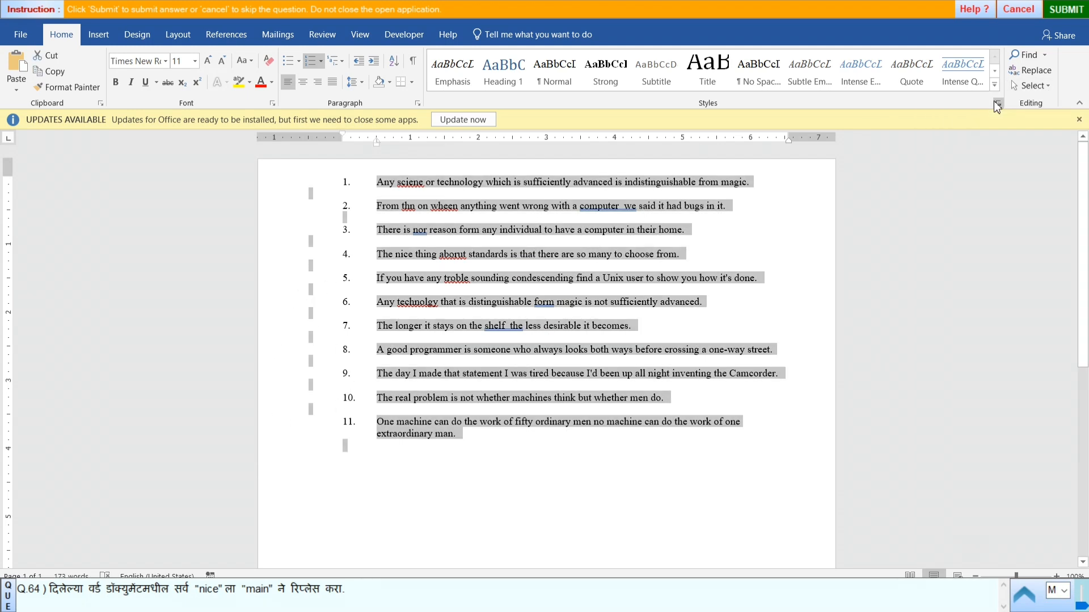
pyautogui.click(1033, 74)
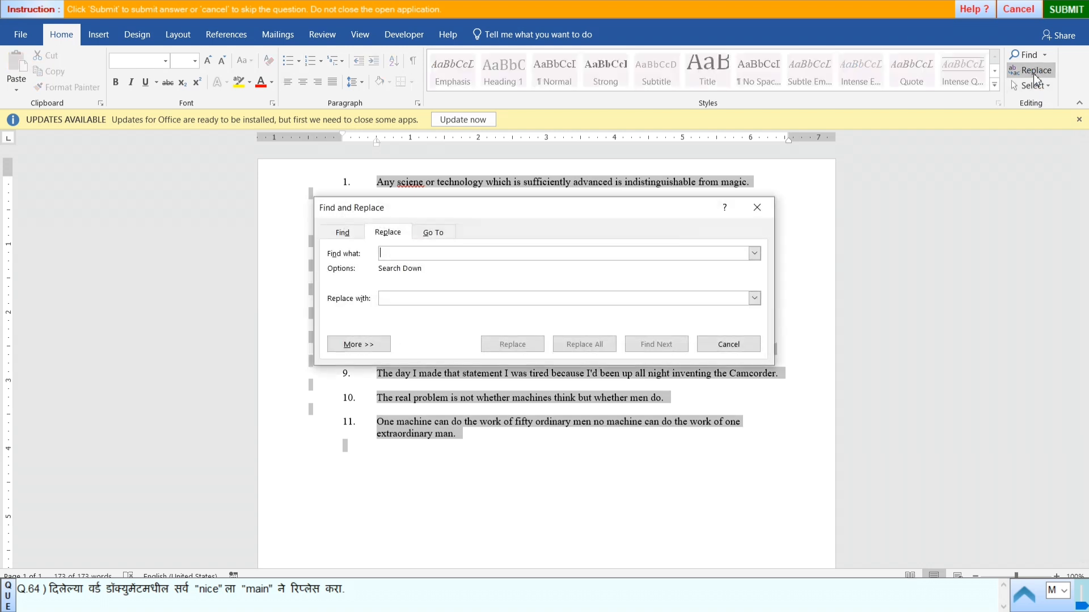
pyautogui.click(209, 595)
pyautogui.doubleClick(209, 590)
pyautogui.hotkey('ctrl', 'c')
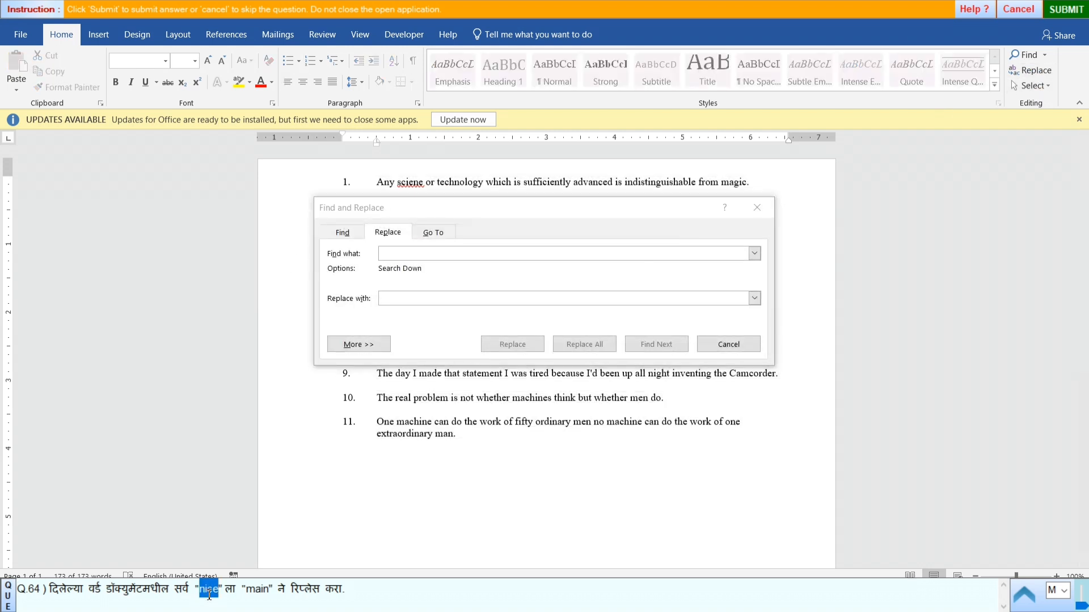
pyautogui.click(396, 256)
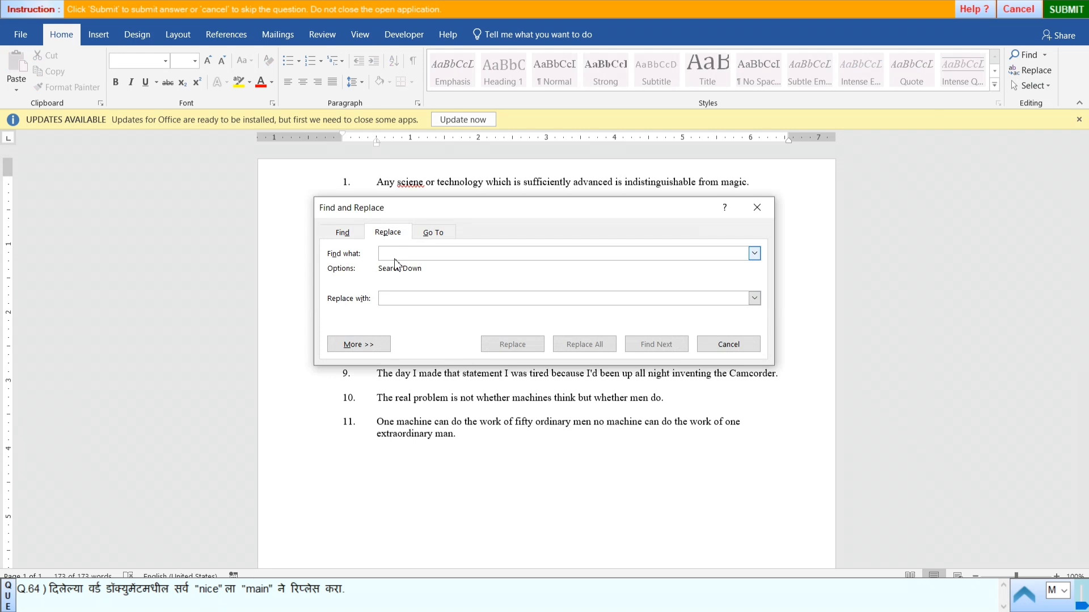
pyautogui.hotkey('ctrl', 'v')
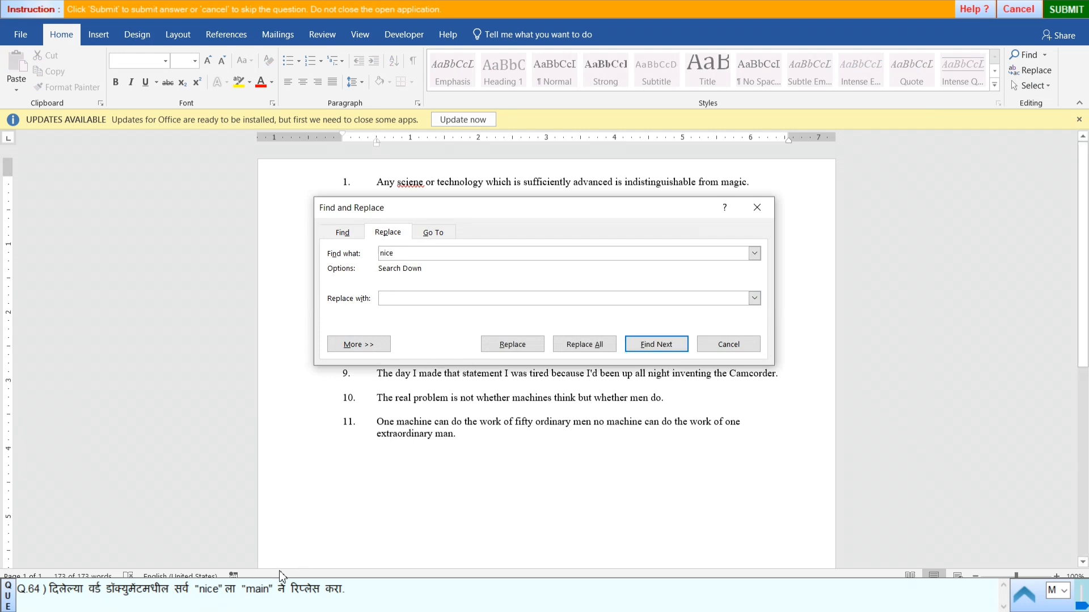
pyautogui.doubleClick(264, 587)
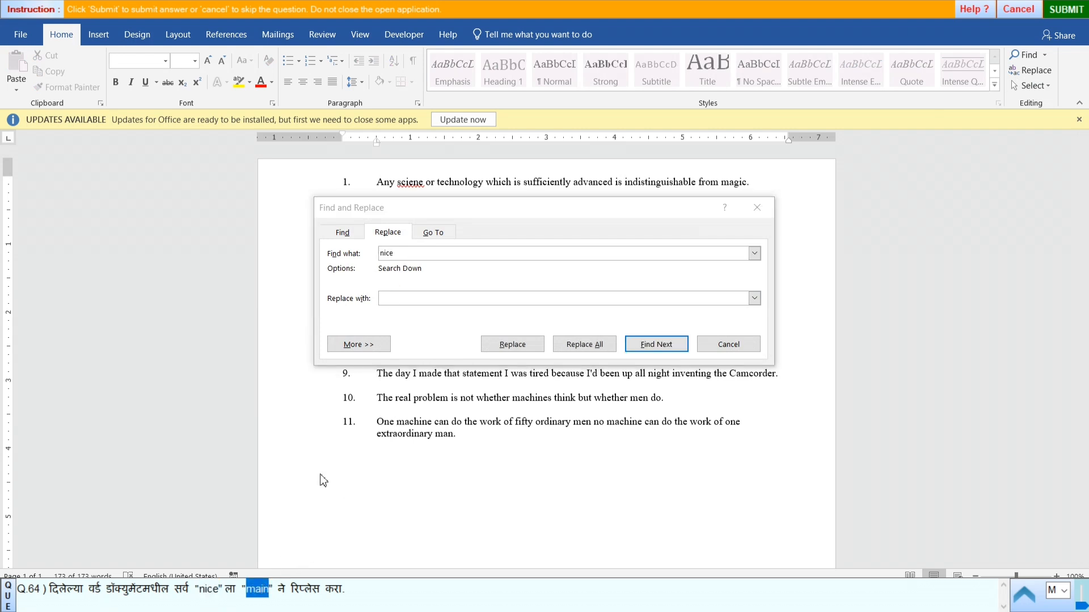
pyautogui.click(406, 300)
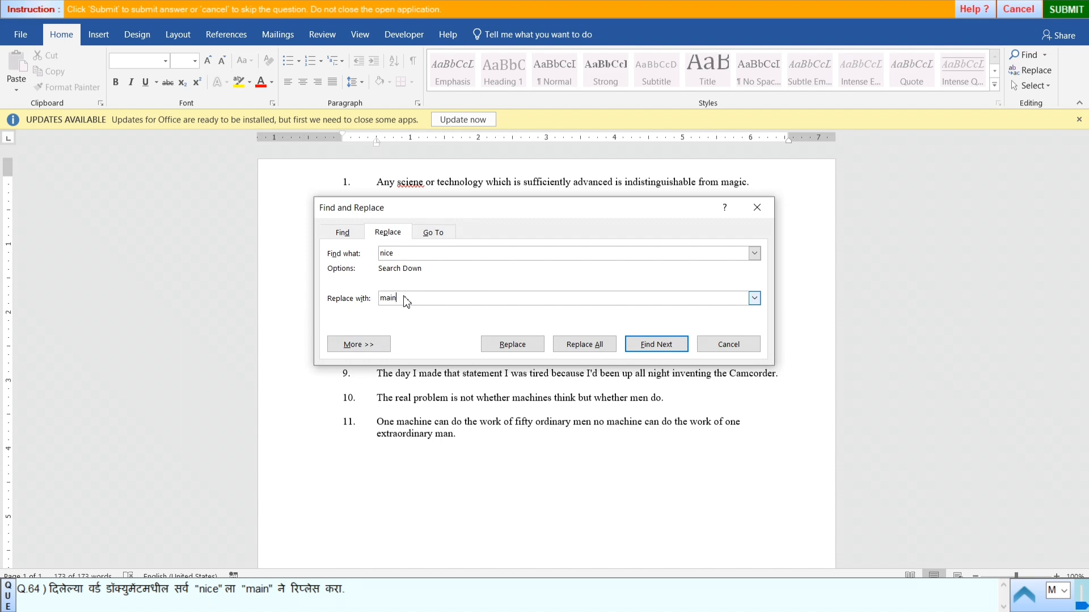
# - Replace every "nice" with "main", including the rest of the document, and close Find and Replace
pyautogui.click(586, 345)
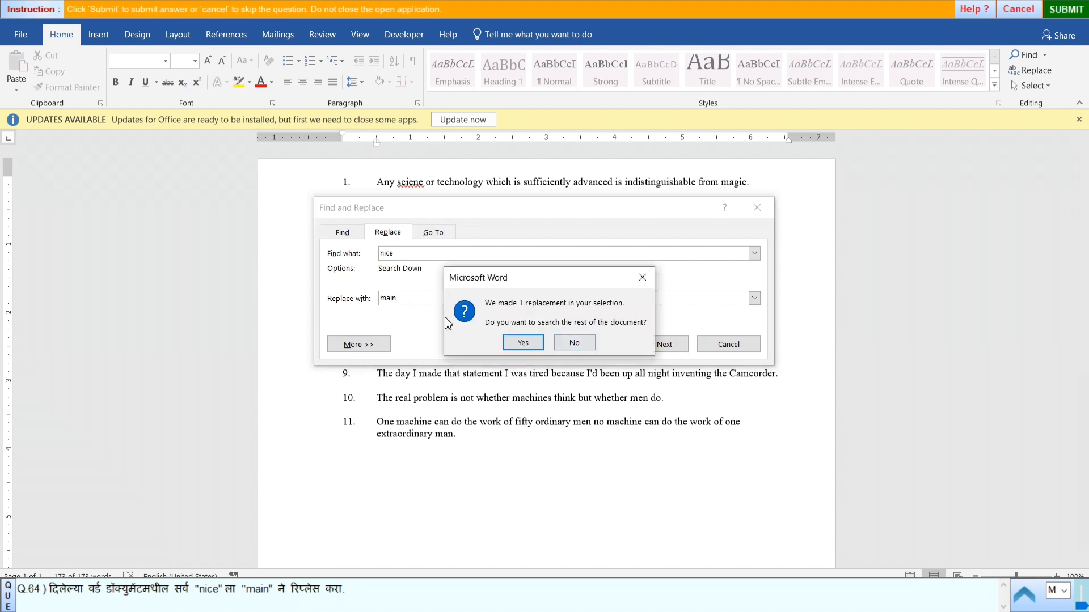
pyautogui.click(525, 343)
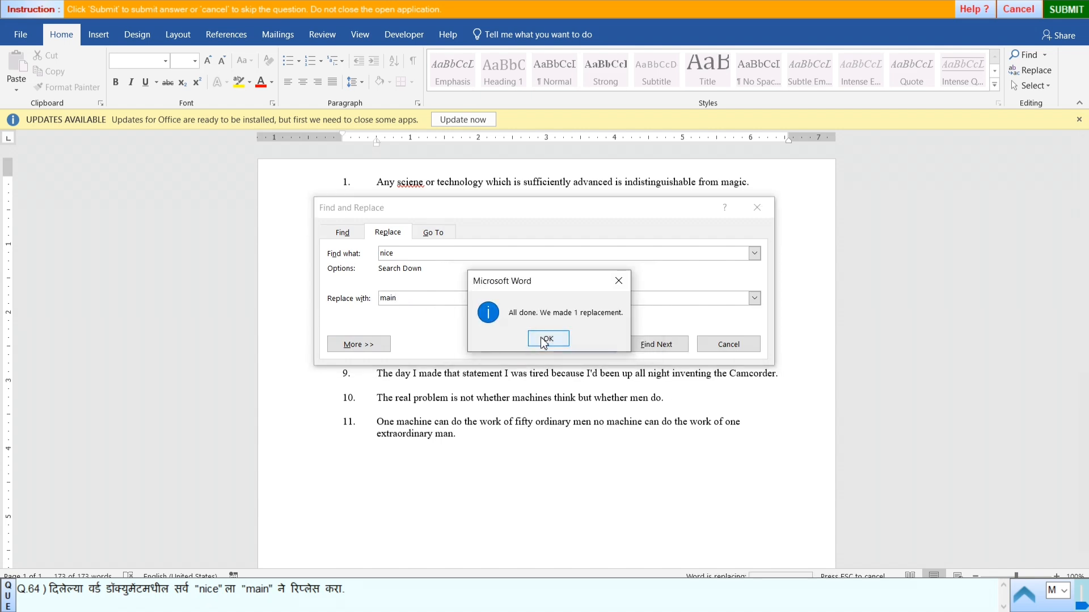
pyautogui.click(546, 340)
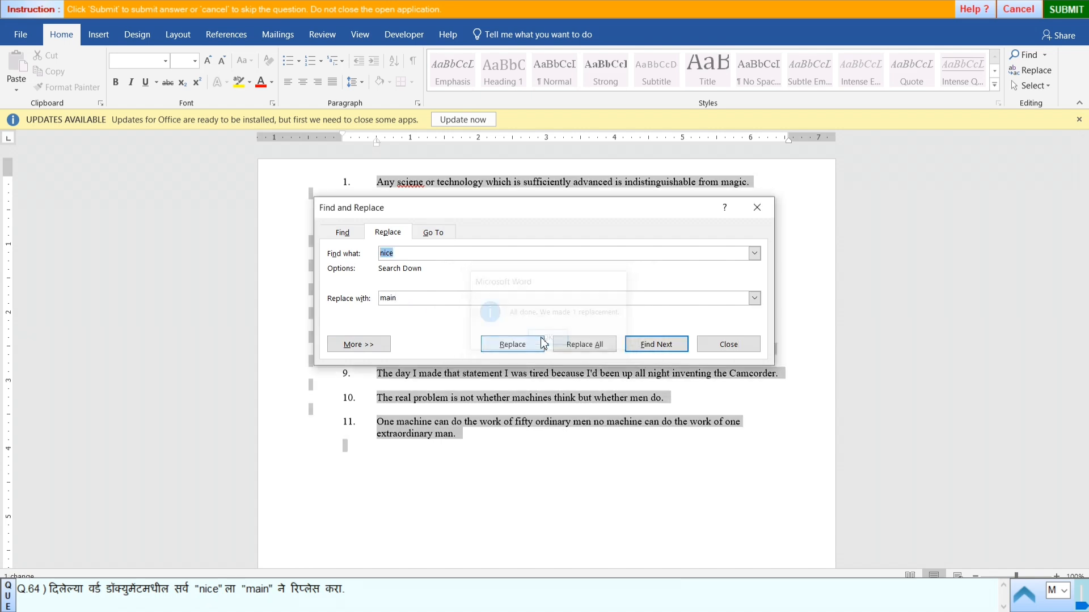
pyautogui.click(752, 346)
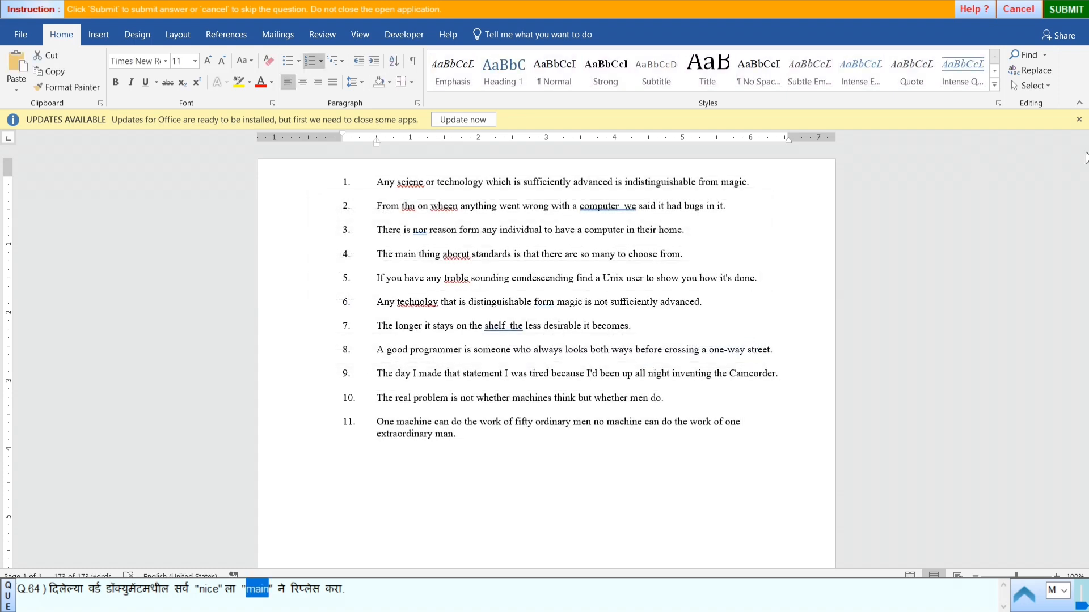
# - Submit the answer to question 64 and start practical question 65
pyautogui.click(1067, 12)
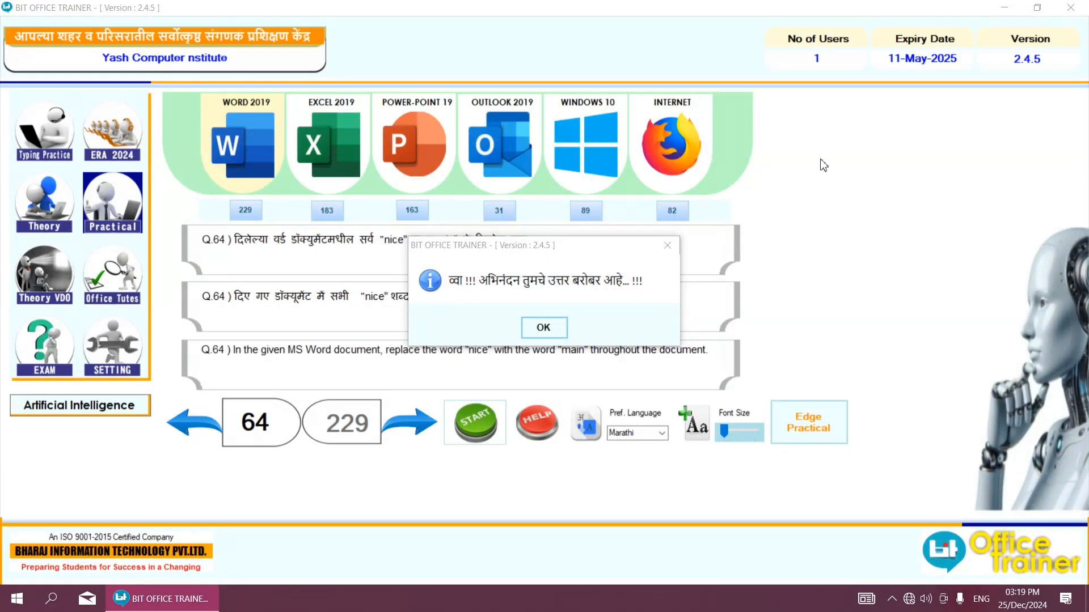
pyautogui.click(561, 326)
pyautogui.click(427, 425)
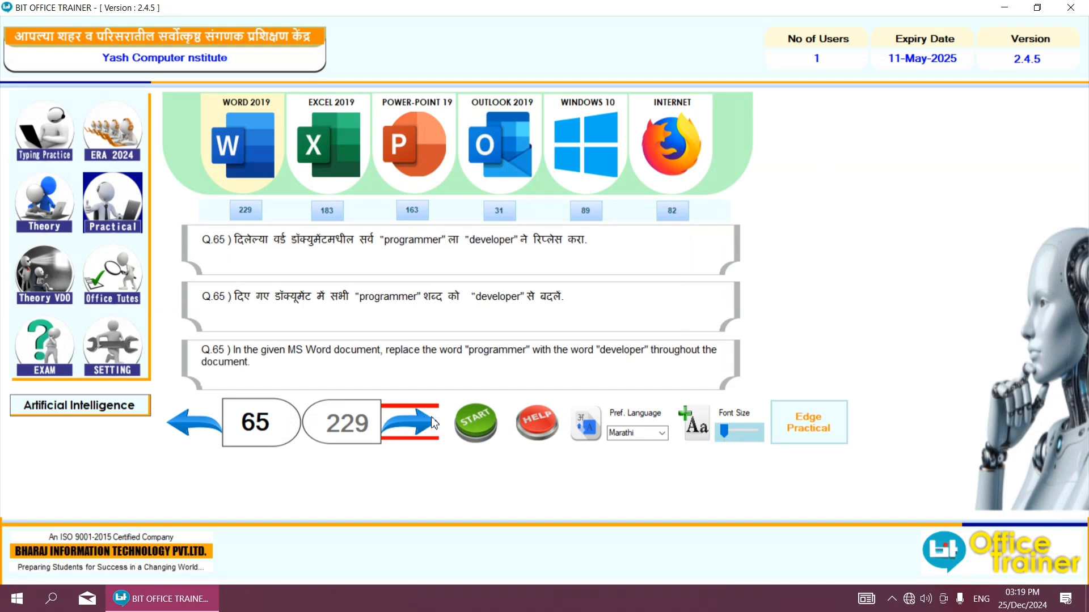
pyautogui.click(459, 407)
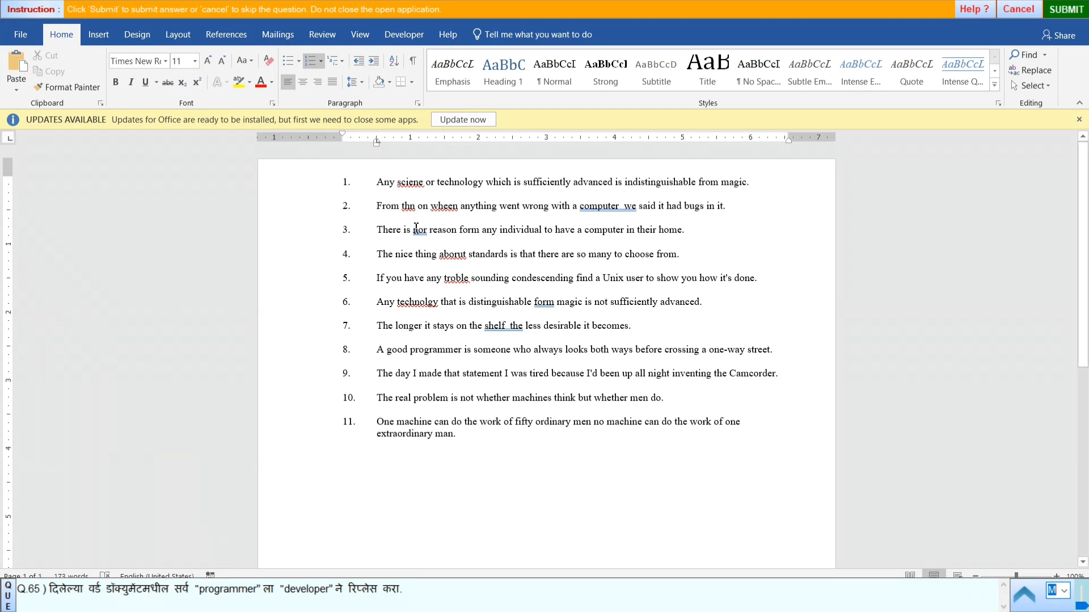
# - Select the whole document and set up Find and Replace to change "programmer" to "developer", copying both words from the question
pyautogui.hotkey('ctrl', 'a')
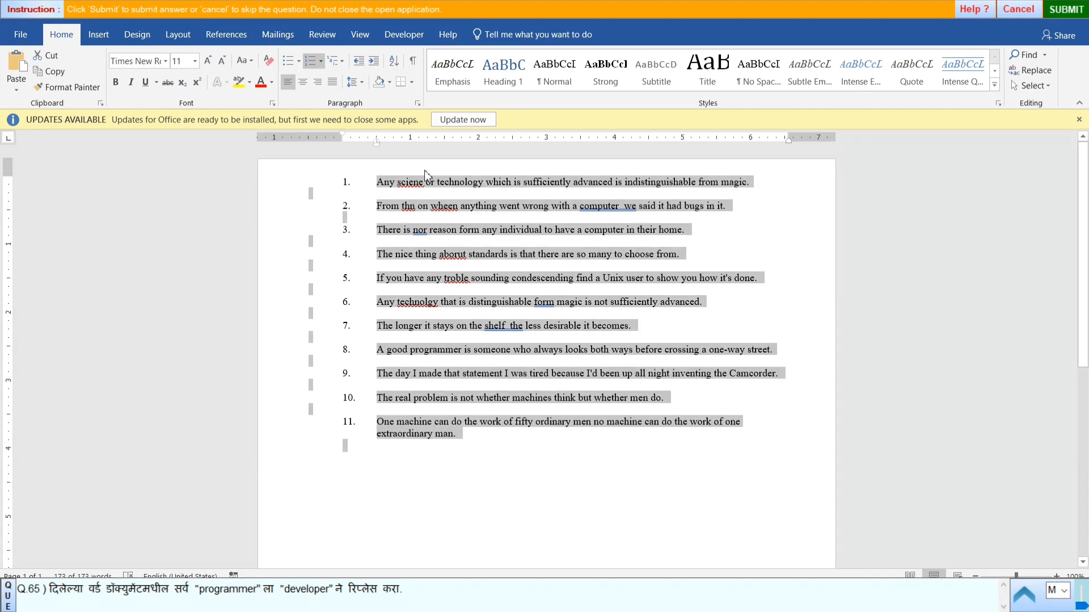
pyautogui.click(1027, 72)
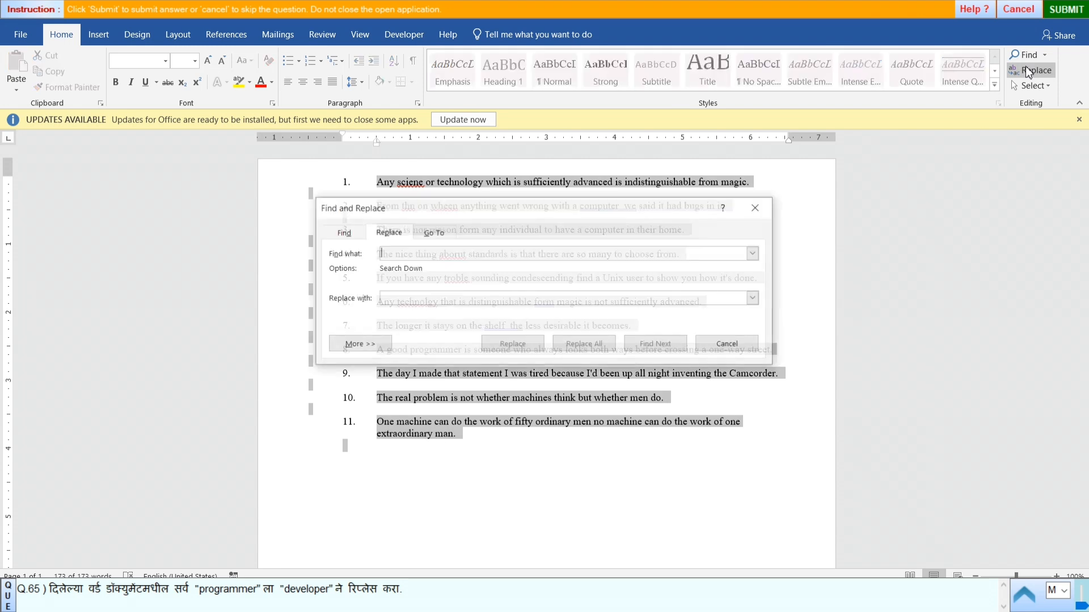
pyautogui.doubleClick(222, 592)
pyautogui.hotkey('ctrl', 'c')
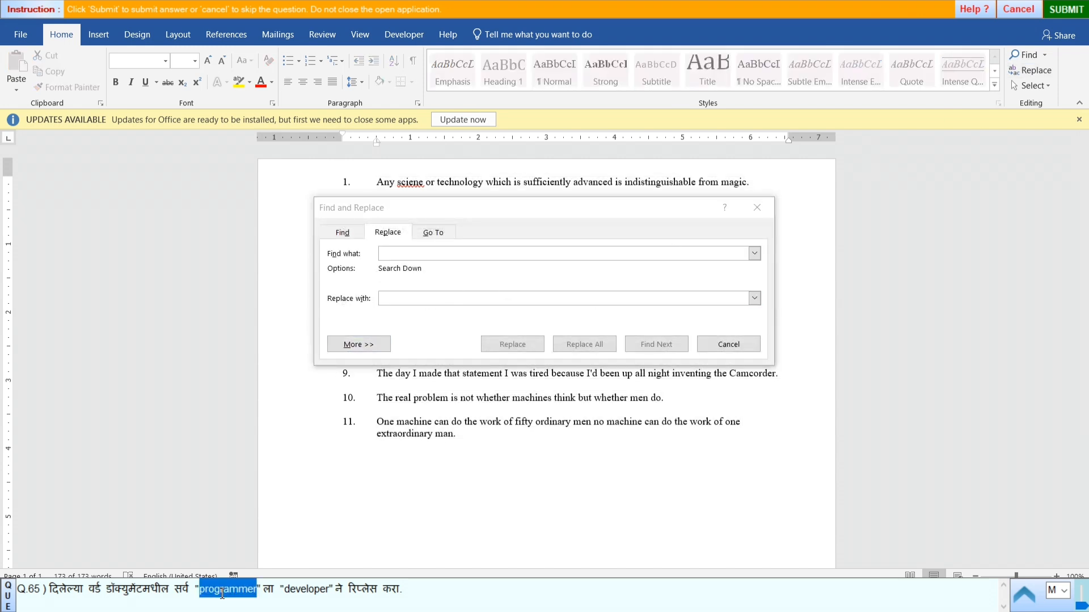
pyautogui.click(408, 253)
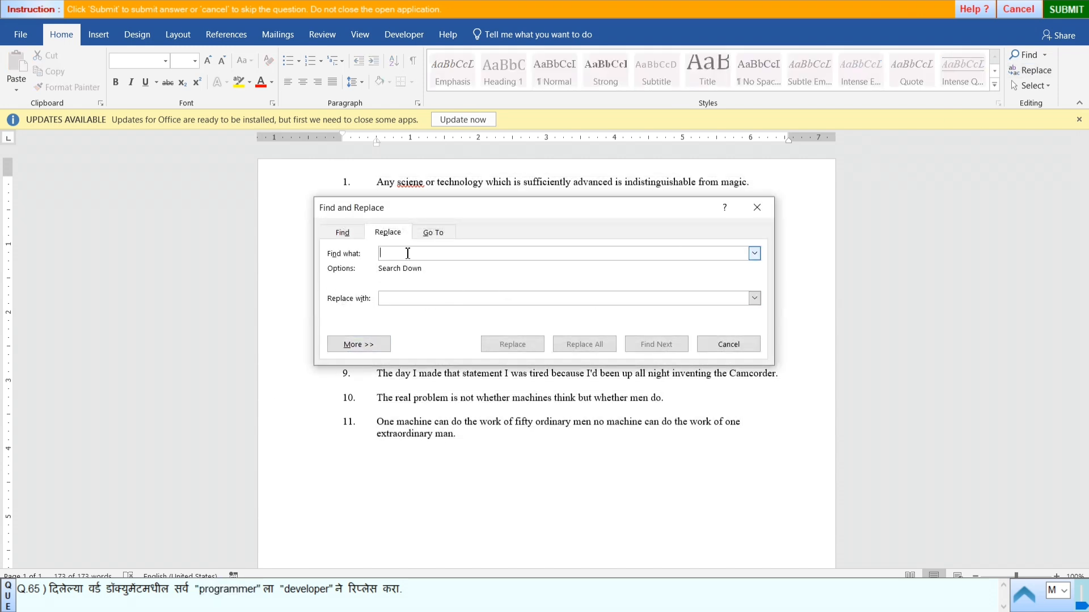
pyautogui.hotkey('ctrl', 'v')
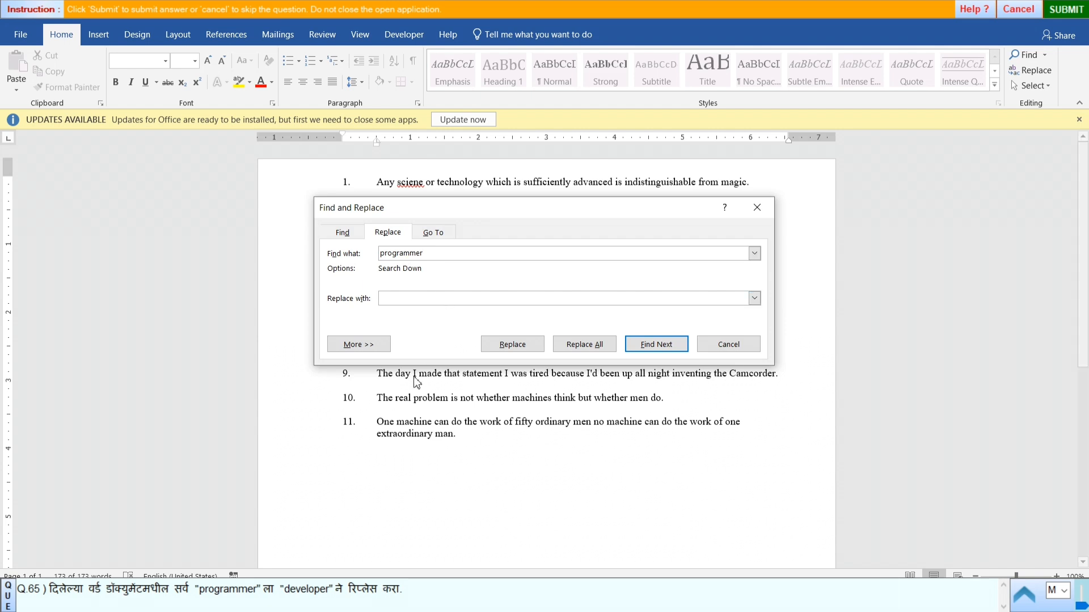
pyautogui.doubleClick(299, 588)
pyautogui.hotkey('ctrl', 'c')
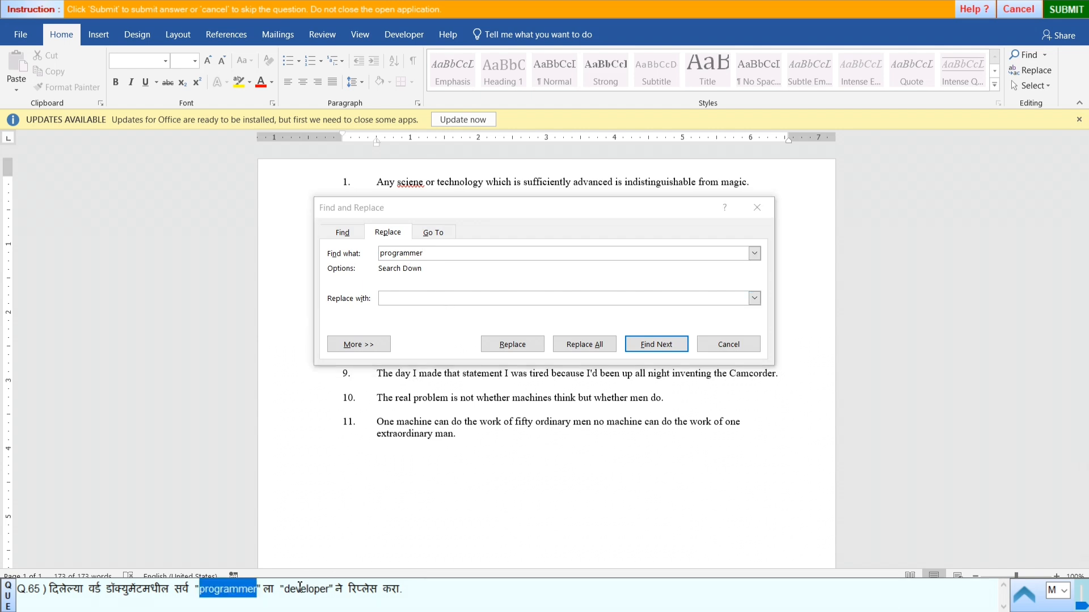
pyautogui.click(407, 297)
pyautogui.hotkey('ctrl', 'v')
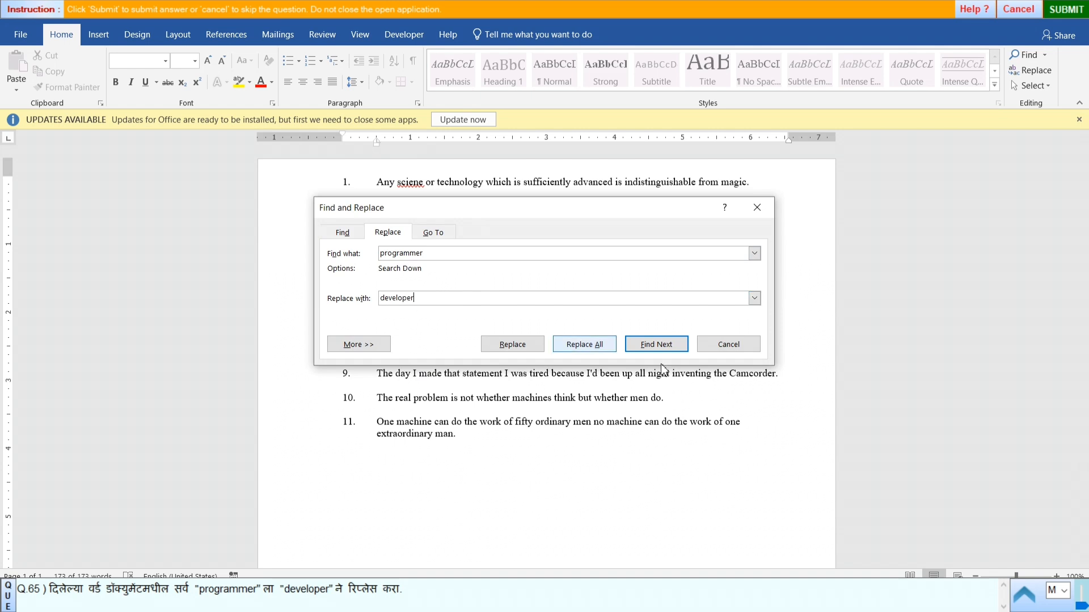
# - Replace every "programmer" with "developer", including the rest of the document, and close Find and Replace
pyautogui.click(584, 344)
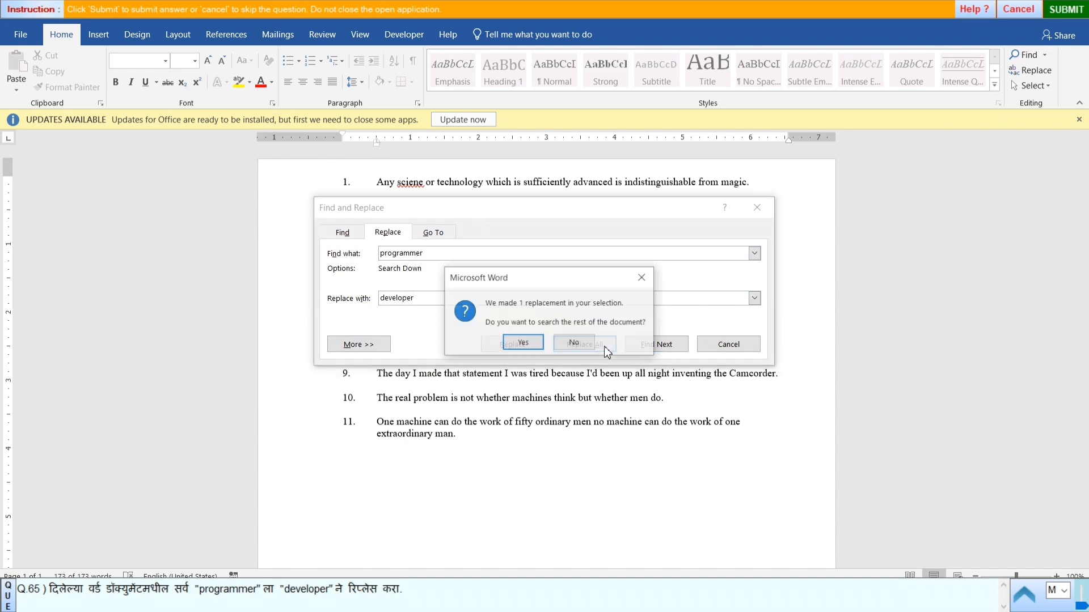
pyautogui.click(522, 342)
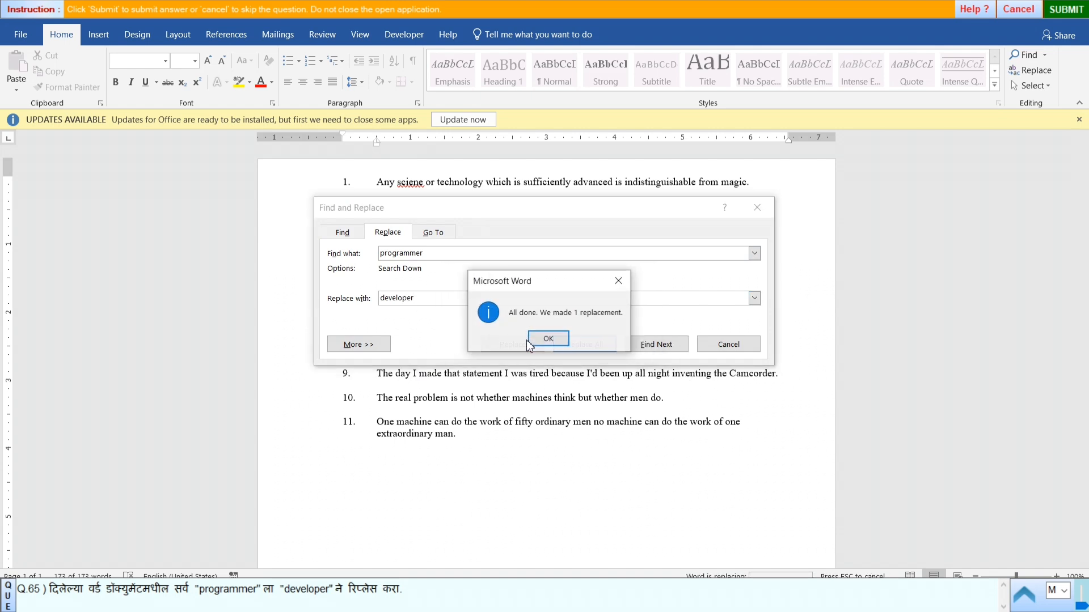
pyautogui.click(556, 346)
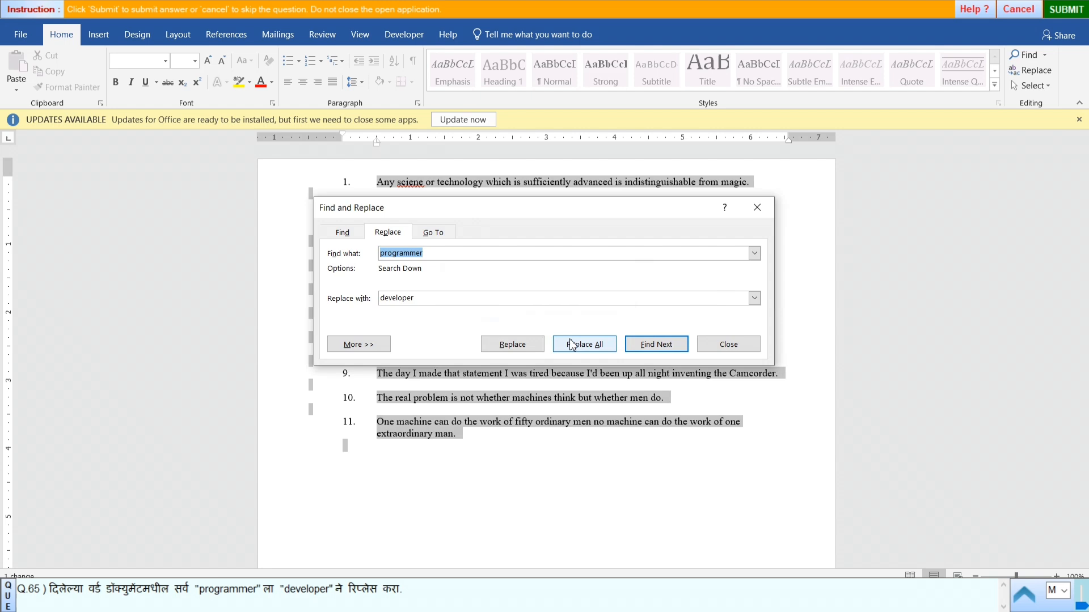
pyautogui.click(728, 344)
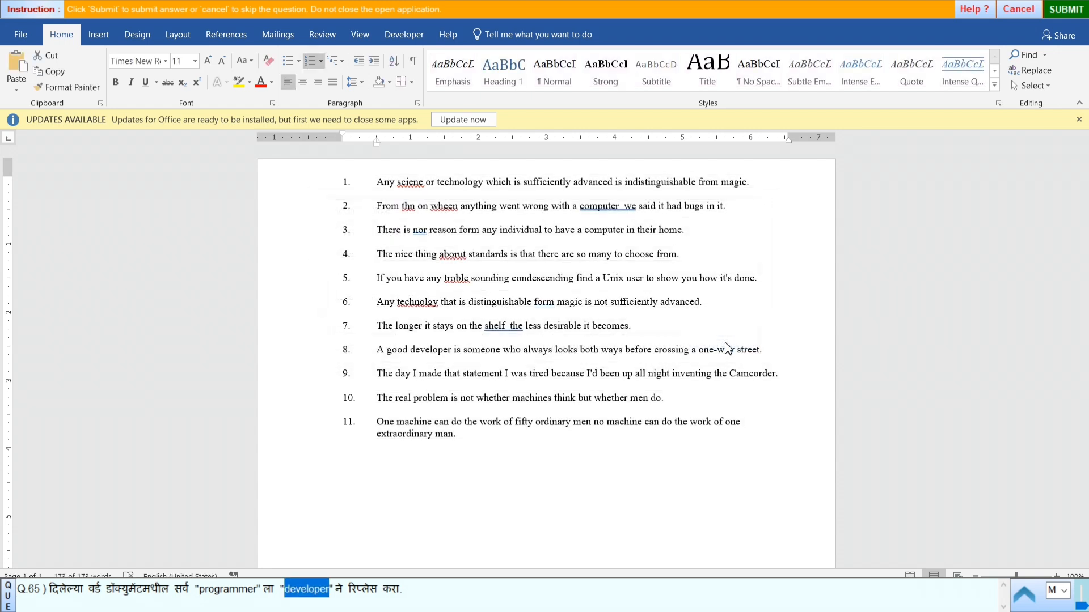
# - Submit the answer to question 65 and start practical question 66
pyautogui.click(1072, 8)
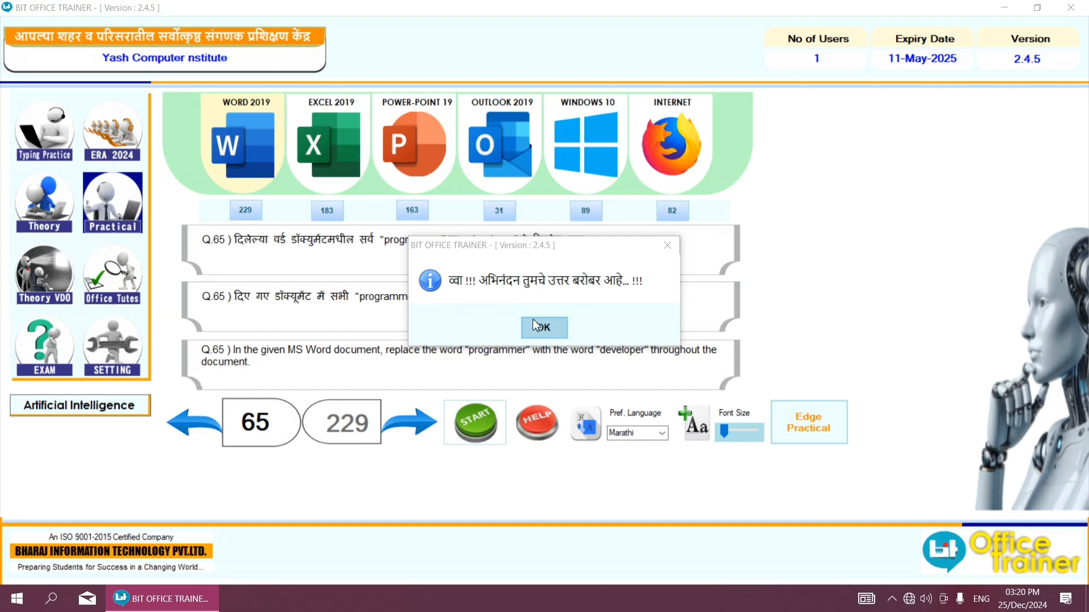
pyautogui.click(542, 327)
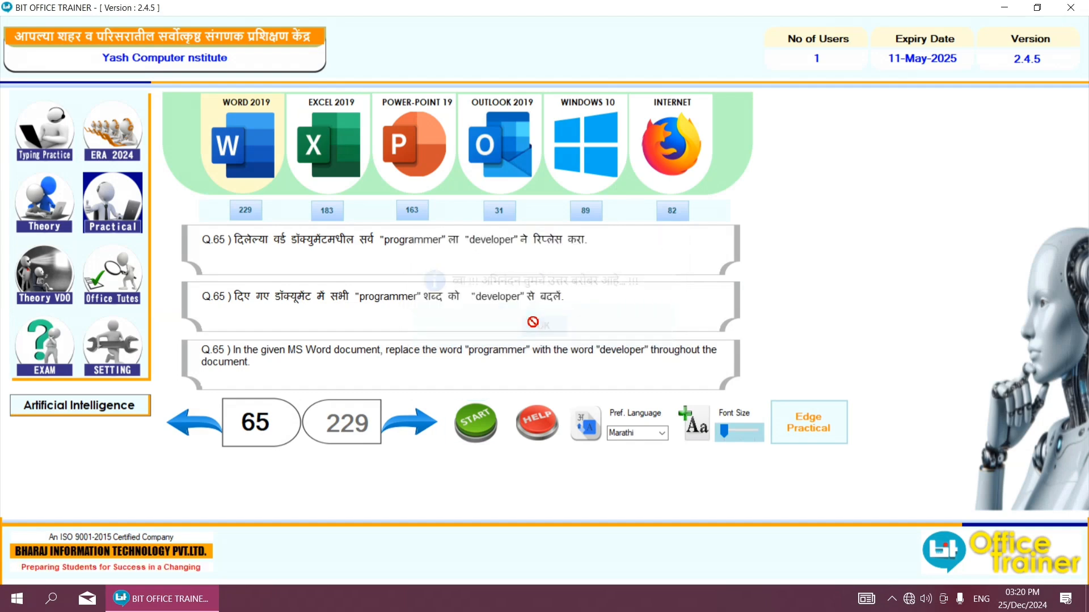
pyautogui.click(457, 417)
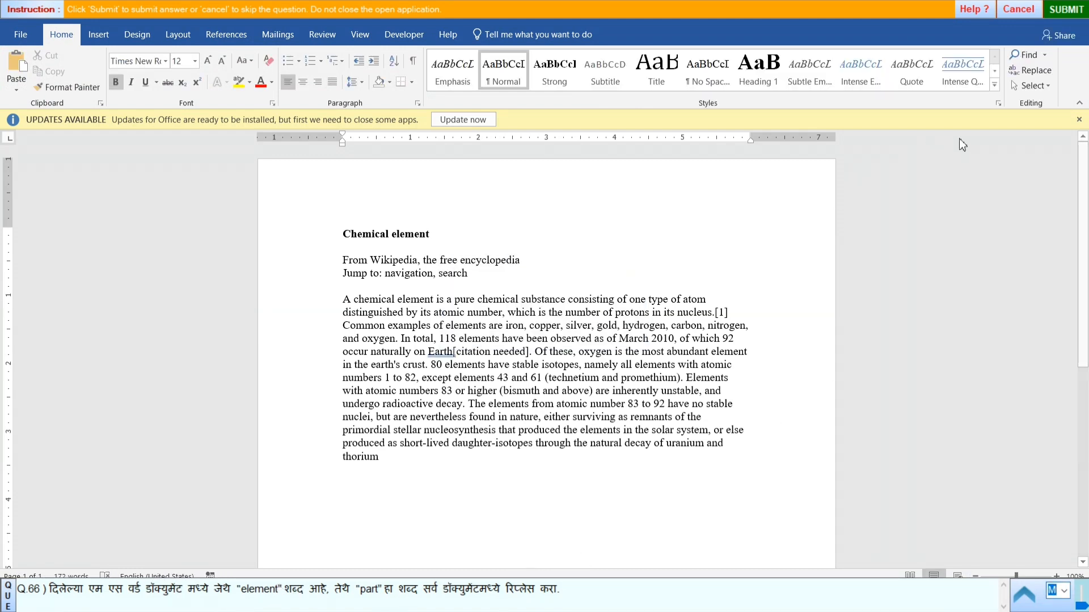
# - Select all the text and set up Find and Replace with "element" as the search text and "part" as the replacement, copied from the question
pyautogui.click(1046, 86)
pyautogui.click(952, 103)
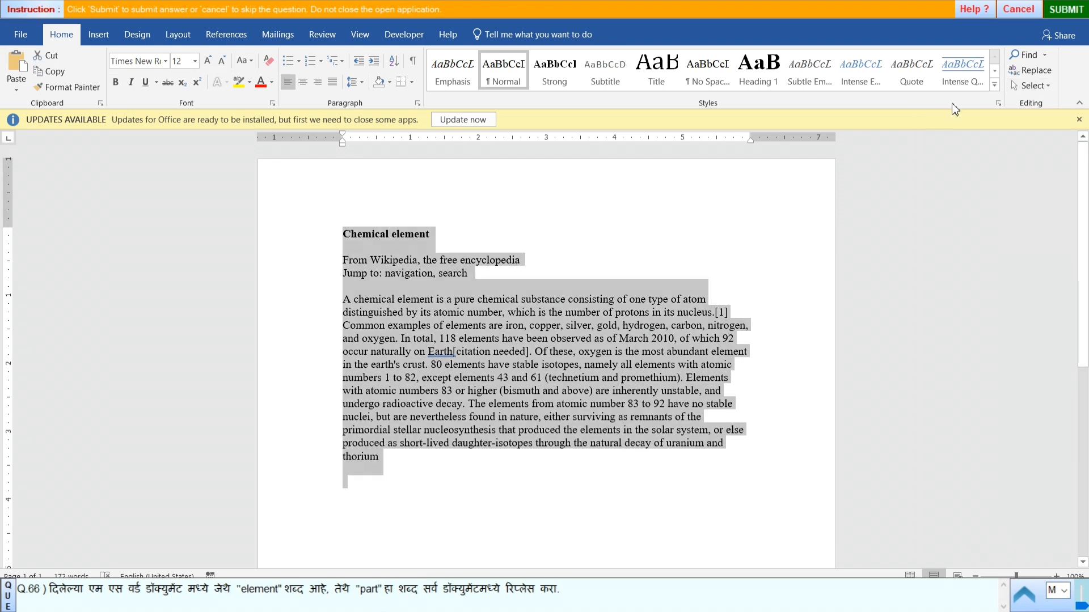
pyautogui.click(1031, 72)
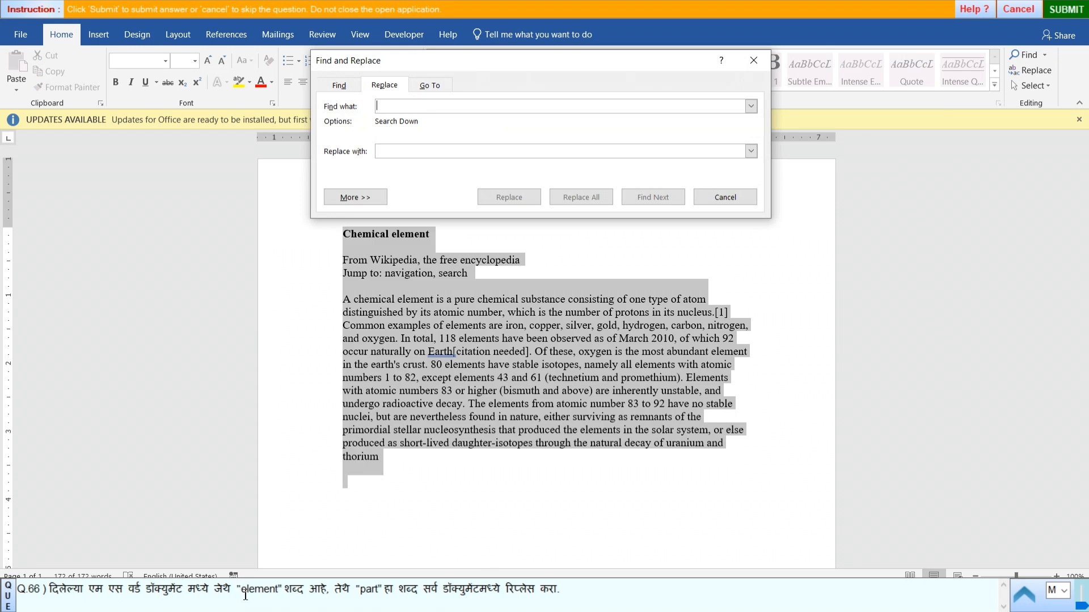
pyautogui.doubleClick(266, 596)
pyautogui.hotkey('ctrl', 'c')
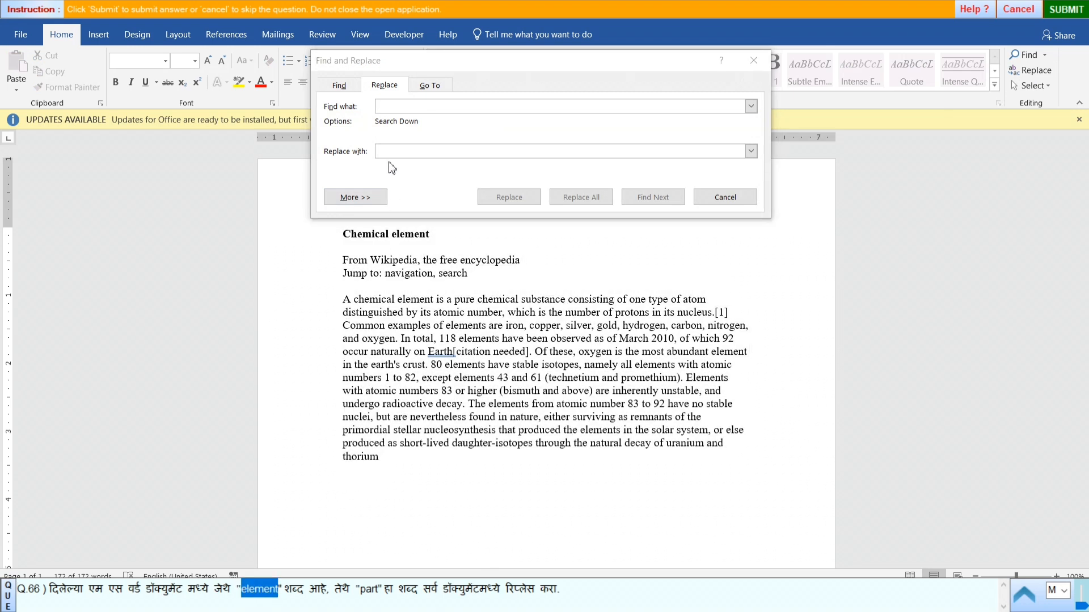
pyautogui.click(380, 107)
pyautogui.hotkey('ctrl', 'v')
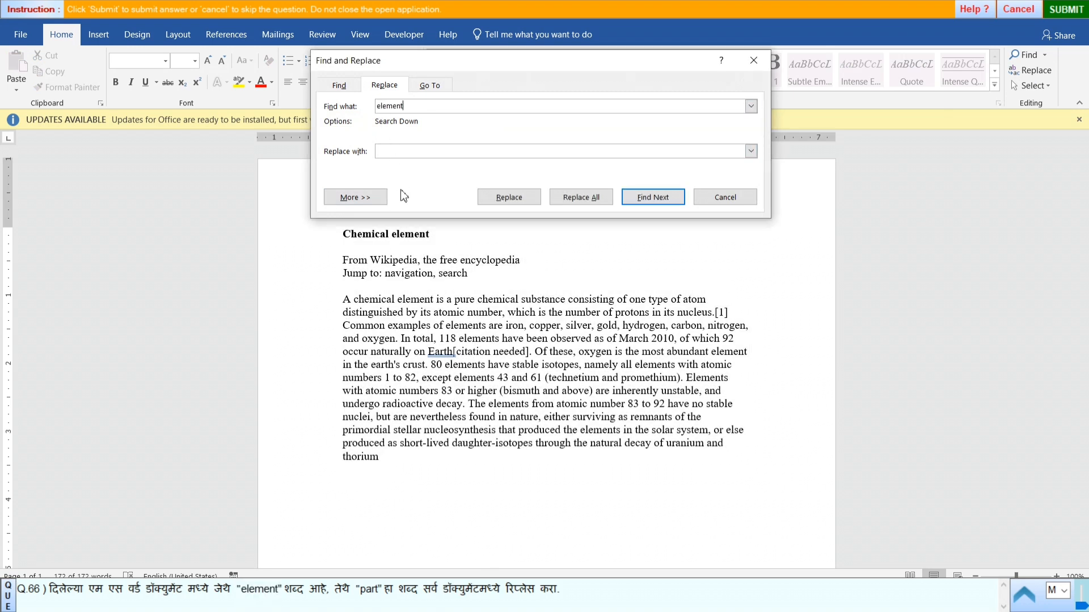
pyautogui.doubleClick(366, 592)
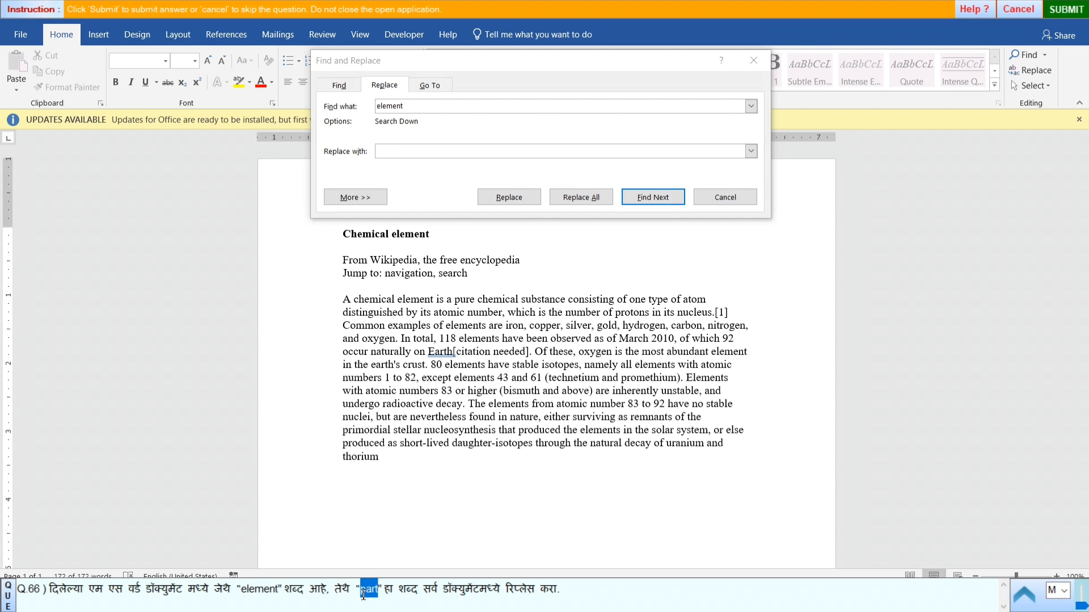
pyautogui.click(381, 151)
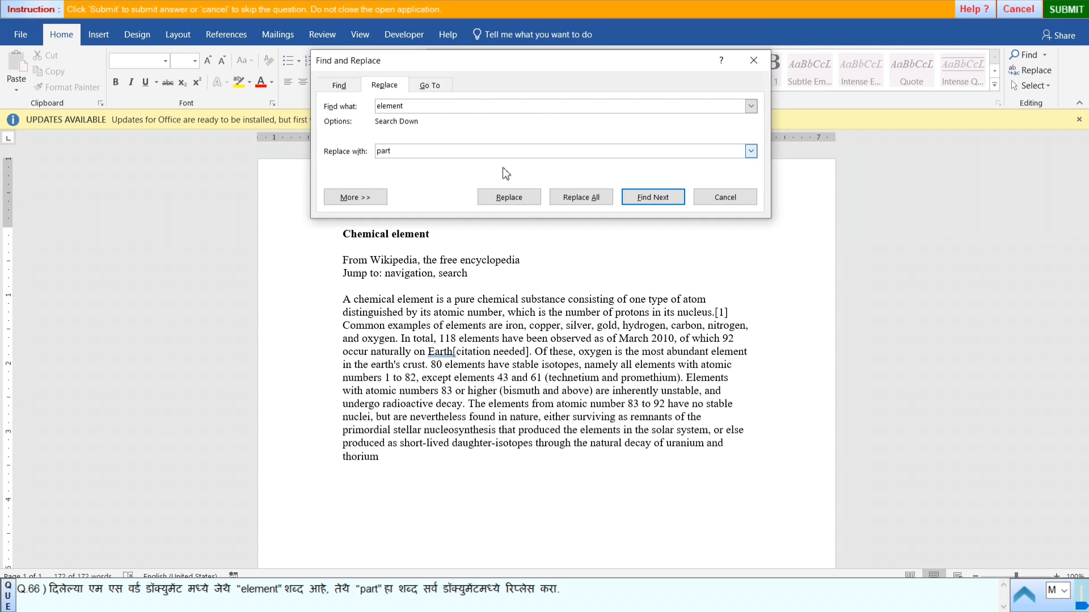
# - Replace every "element" with "part", including the rest of the document, and close Find and Replace
pyautogui.click(563, 197)
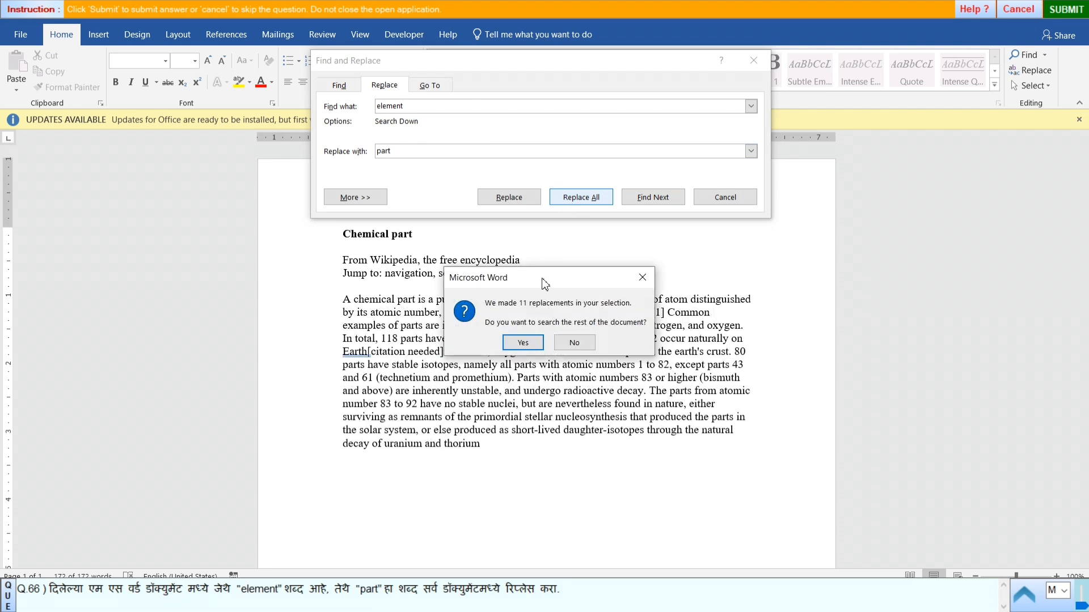
pyautogui.click(524, 343)
pyautogui.click(541, 340)
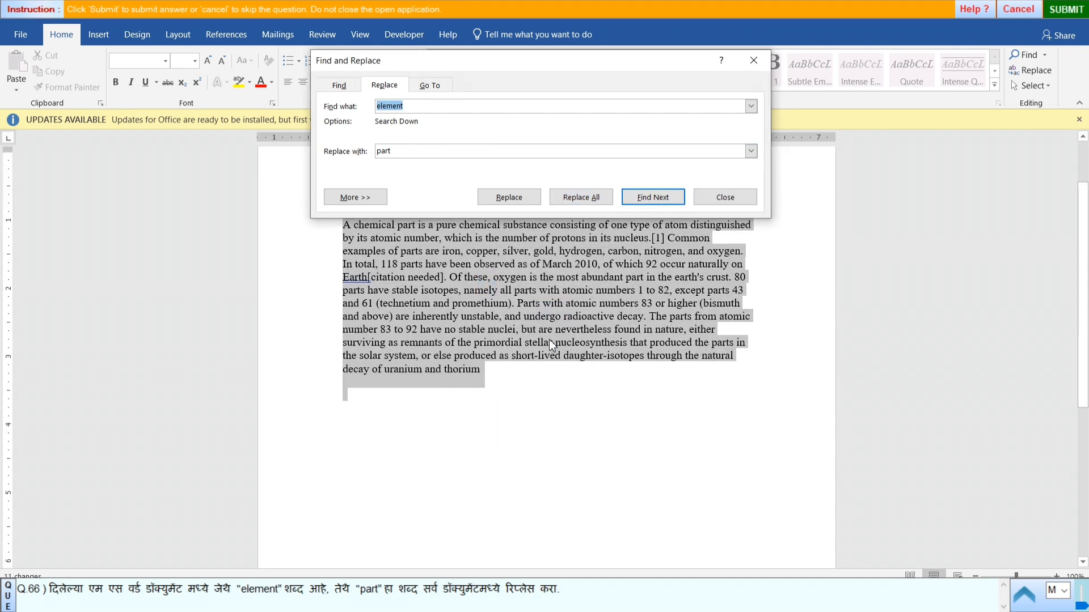
pyautogui.click(724, 197)
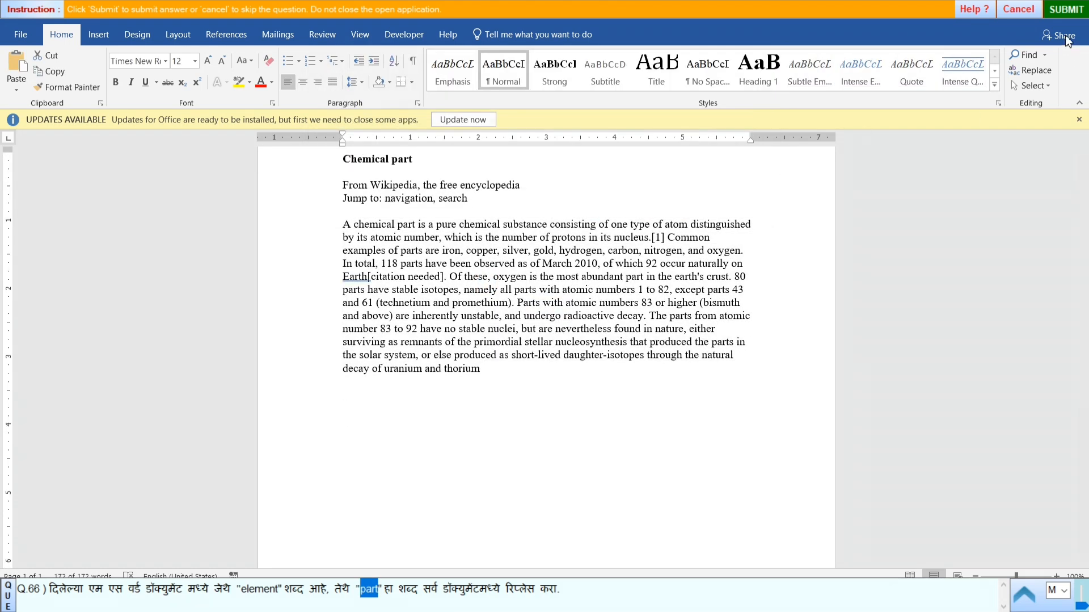
# - Submit the answer to question 66 and start practical question 67
pyautogui.click(1066, 12)
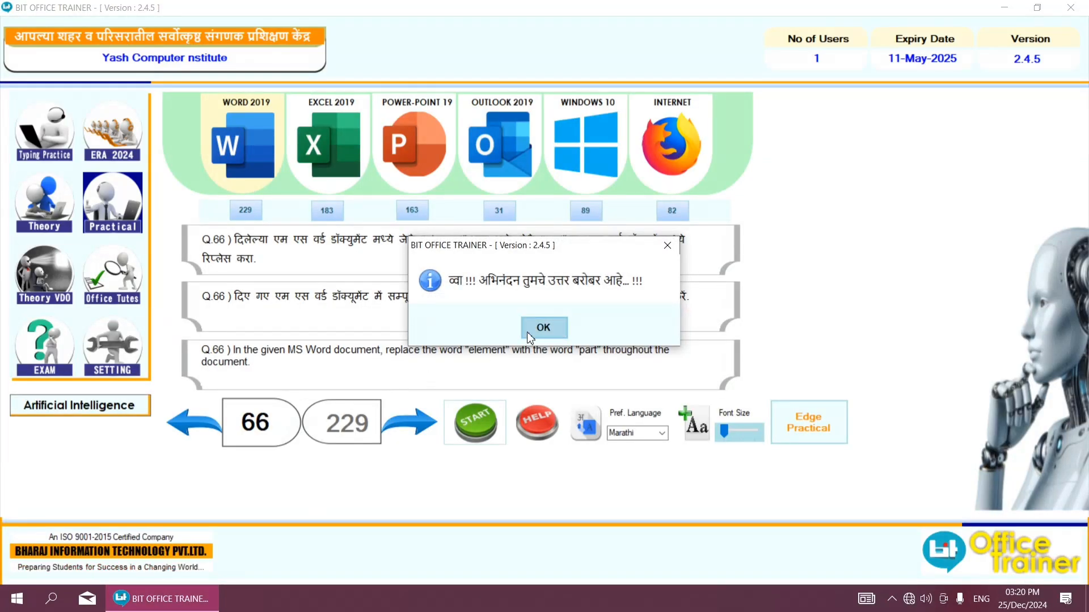
pyautogui.click(543, 327)
pyautogui.click(411, 423)
pyautogui.click(459, 406)
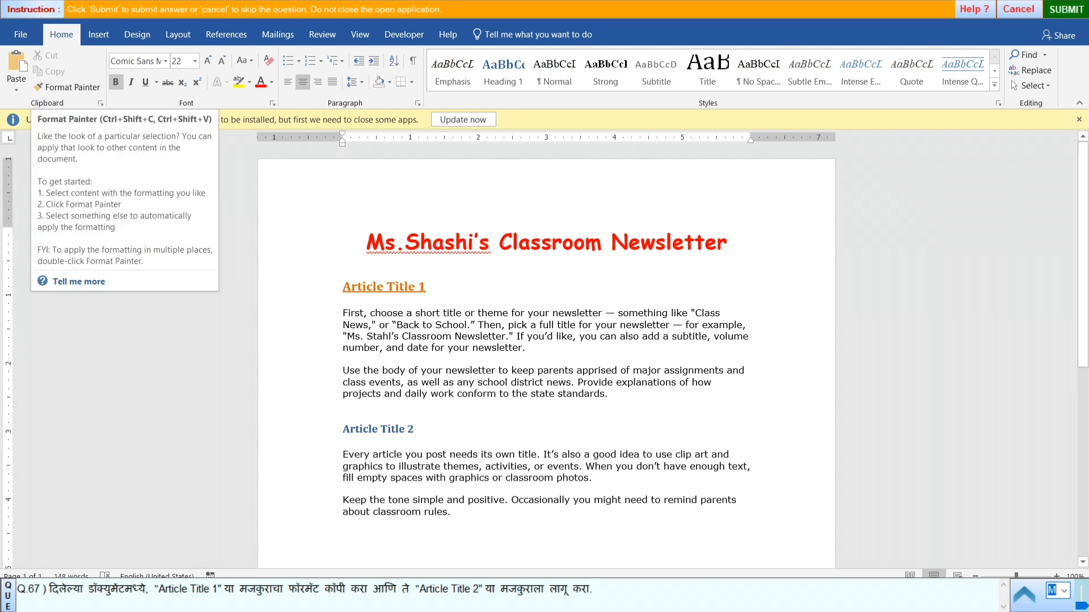
pyautogui.click(67, 87)
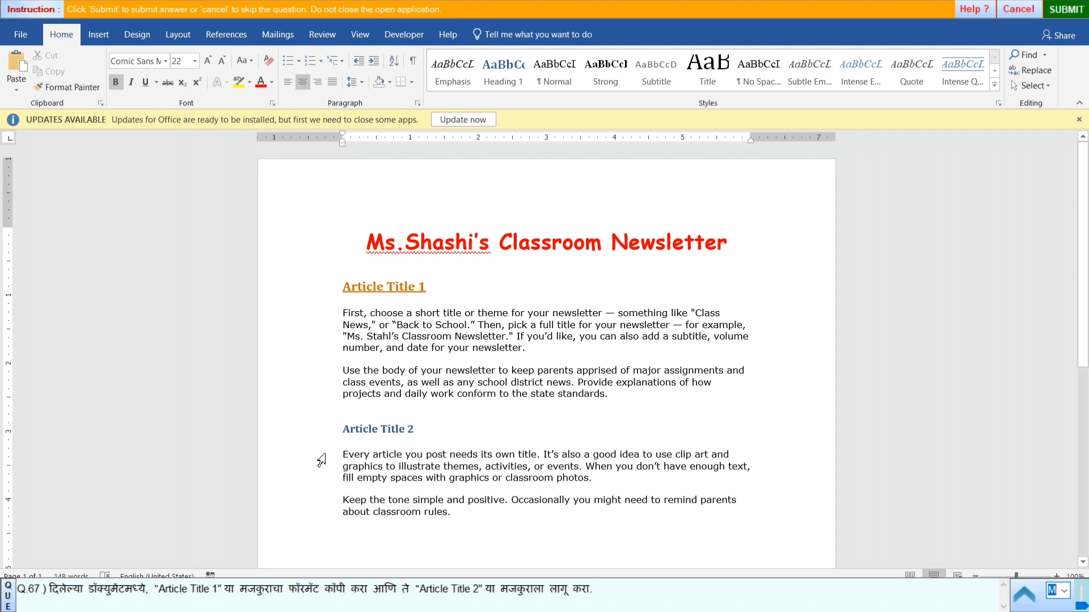
pyautogui.moveTo(351, 292); pyautogui.dragTo(443, 315)
pyautogui.click(352, 291)
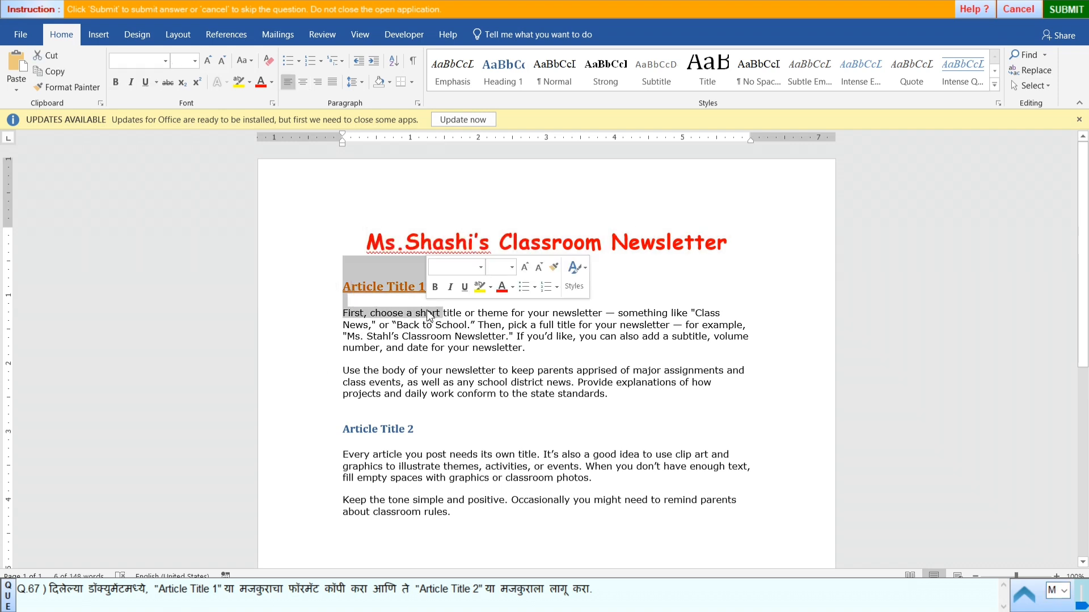
# - Copy the formatting of the heading "Article Title 1" with Format Painter and apply it to "Article Title 2"
pyautogui.moveTo(348, 292); pyautogui.dragTo(432, 293)
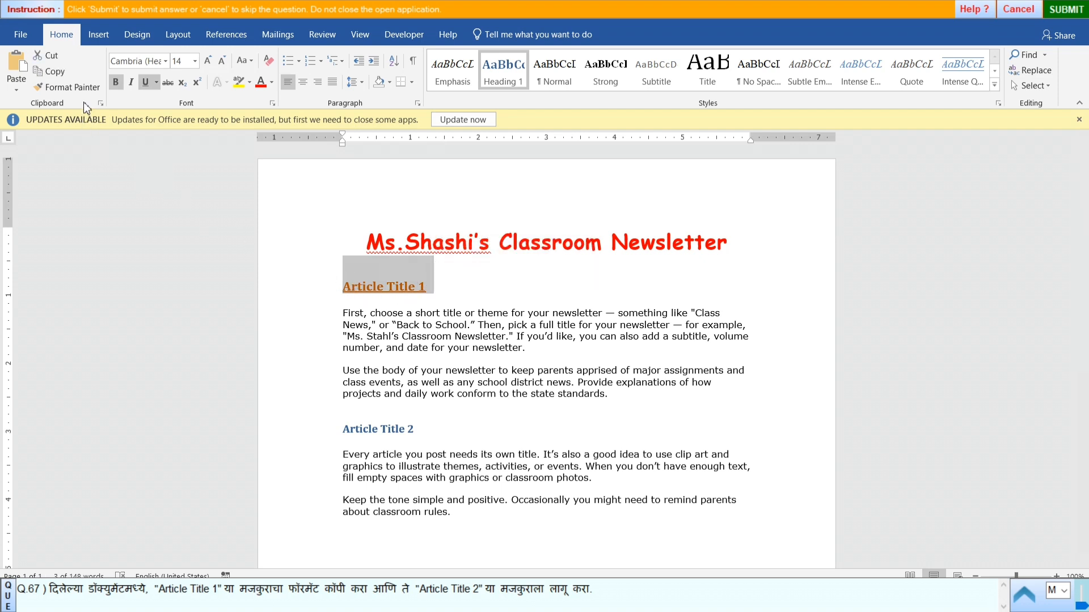
pyautogui.click(67, 86)
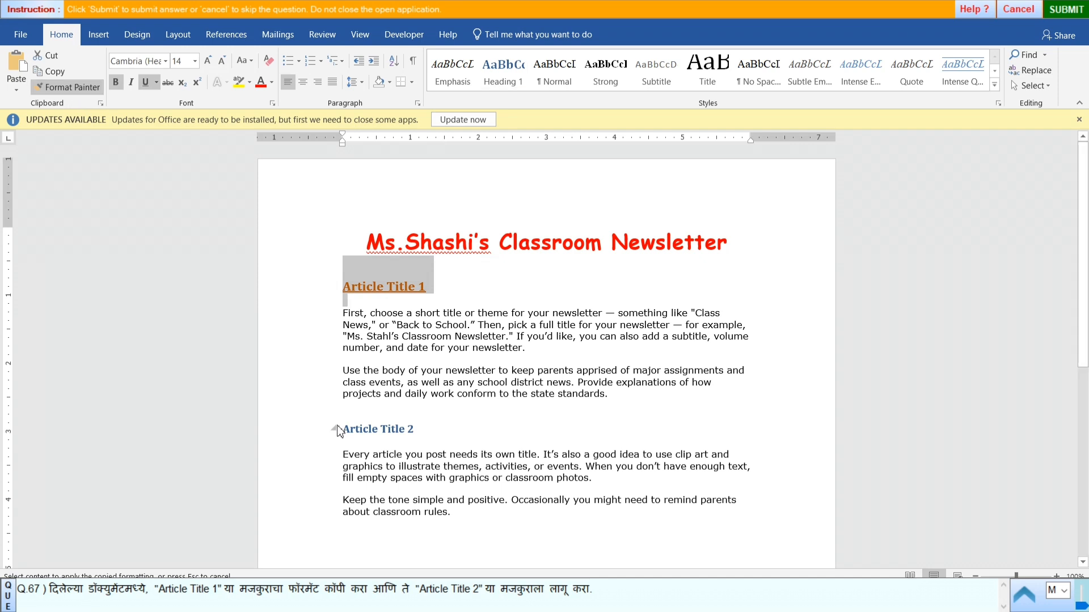
pyautogui.moveTo(350, 431)
pyautogui.mouseDown()
pyautogui.moveTo(388, 431)
pyautogui.moveTo(316, 450)
pyautogui.mouseUp()
pyautogui.click(301, 445)
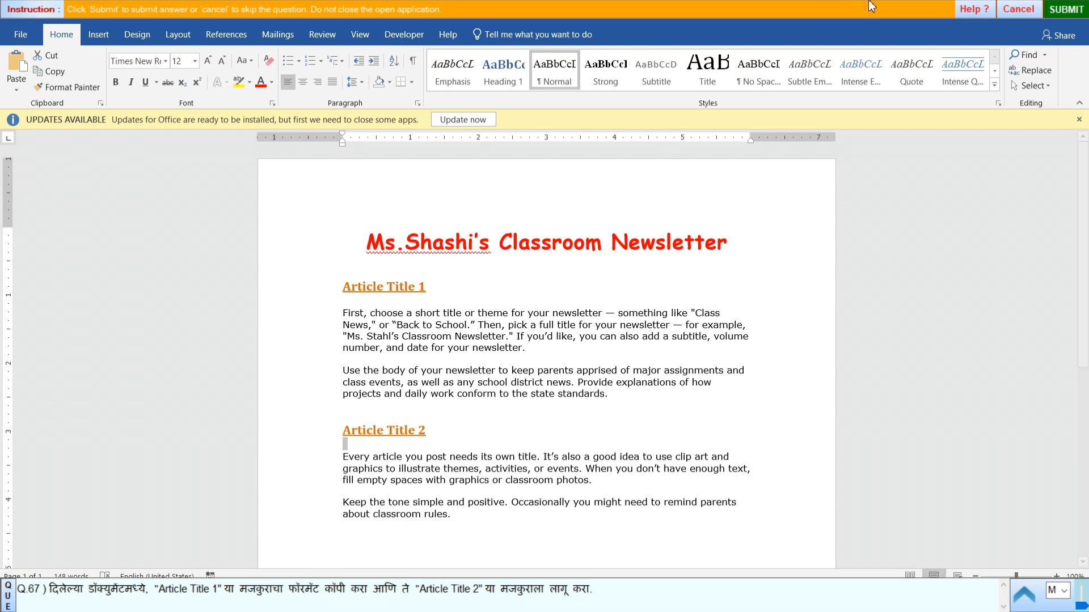
# - Submit the answer to question 67 and start practical question 68
pyautogui.click(1066, 9)
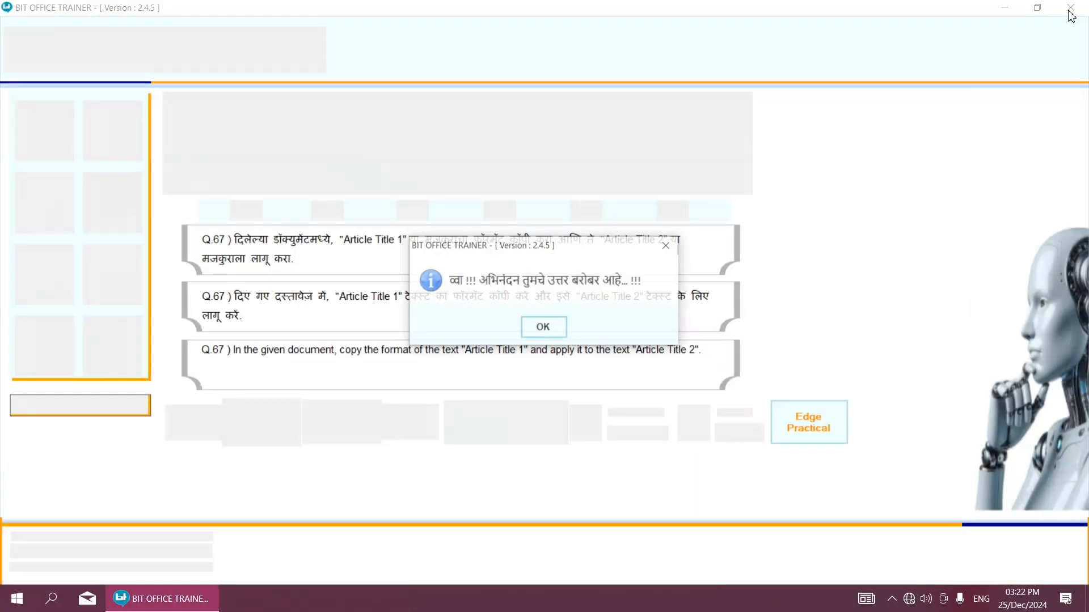
pyautogui.click(543, 329)
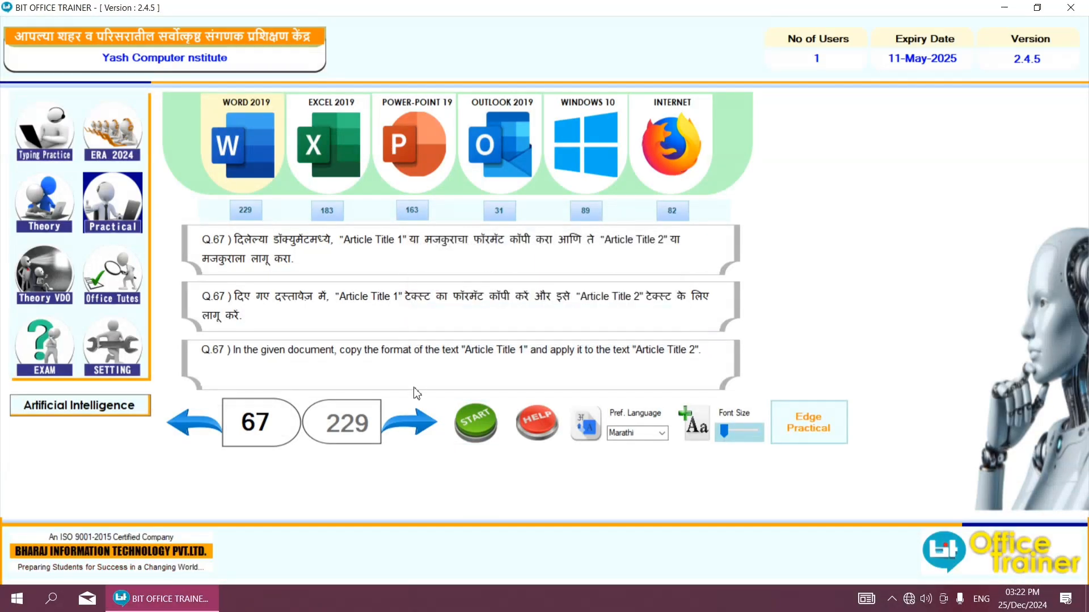
pyautogui.click(409, 423)
pyautogui.click(499, 438)
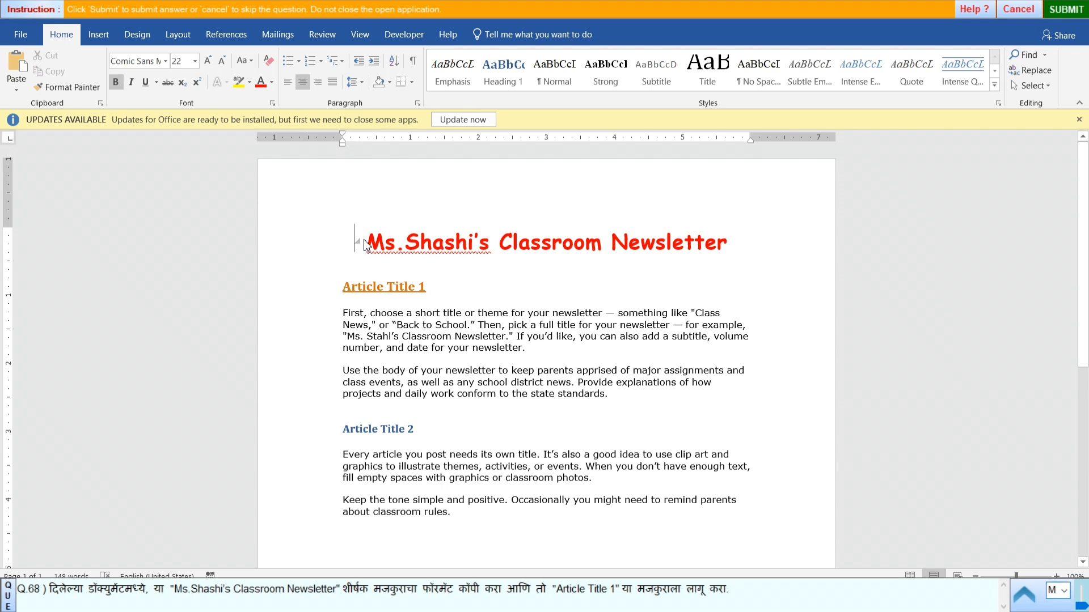
# - Copy the formatting of the newsletter's main title with Format Painter and apply it to the heading "Article Title 1"
pyautogui.moveTo(363, 245); pyautogui.dragTo(451, 241)
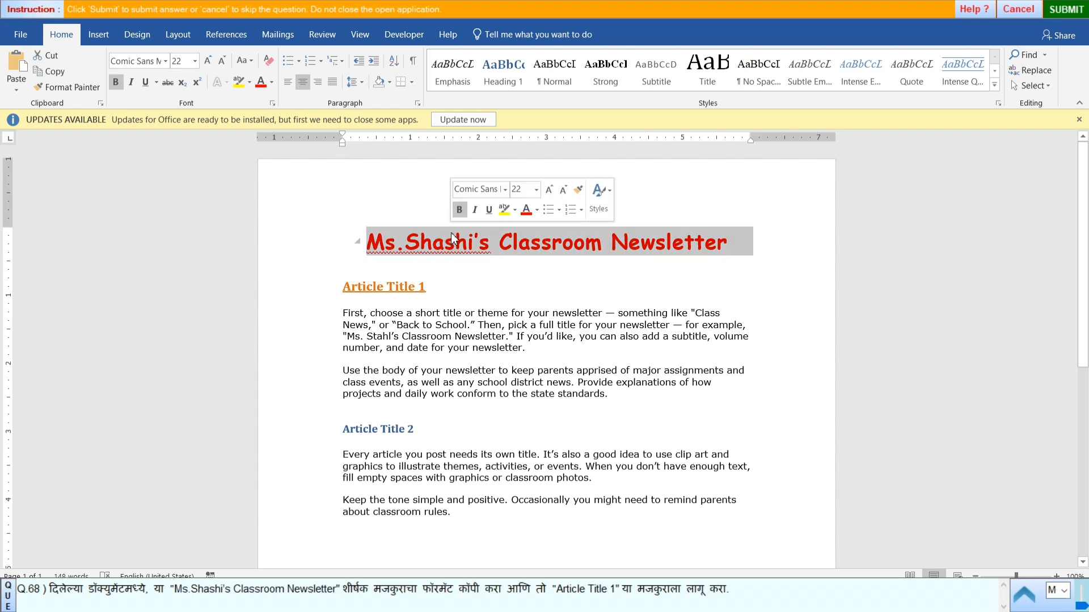
pyautogui.click(69, 86)
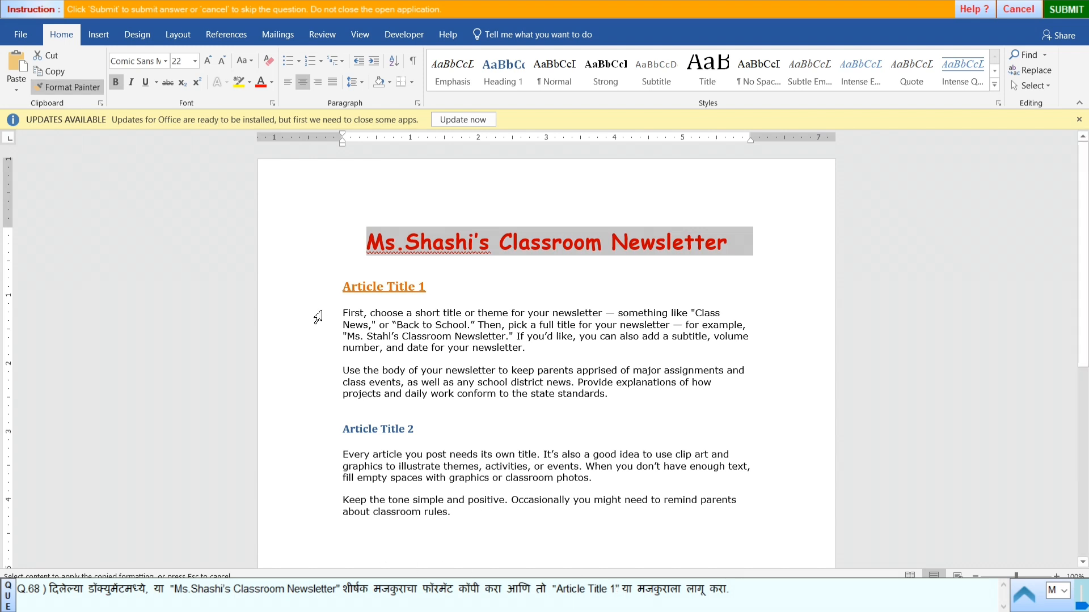
pyautogui.moveTo(343, 285); pyautogui.dragTo(426, 287)
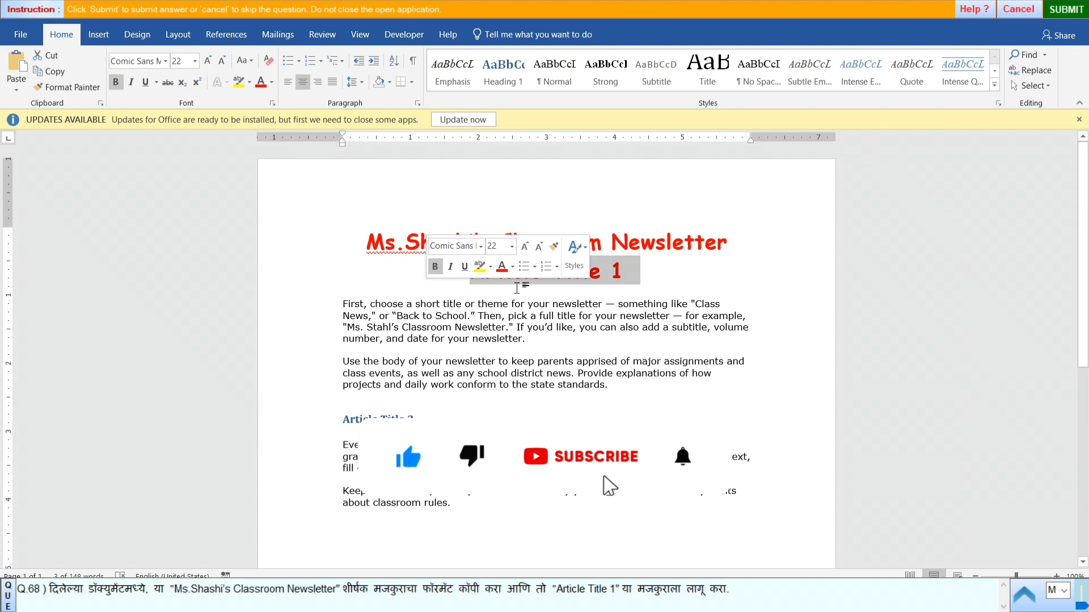
pyautogui.click(662, 273)
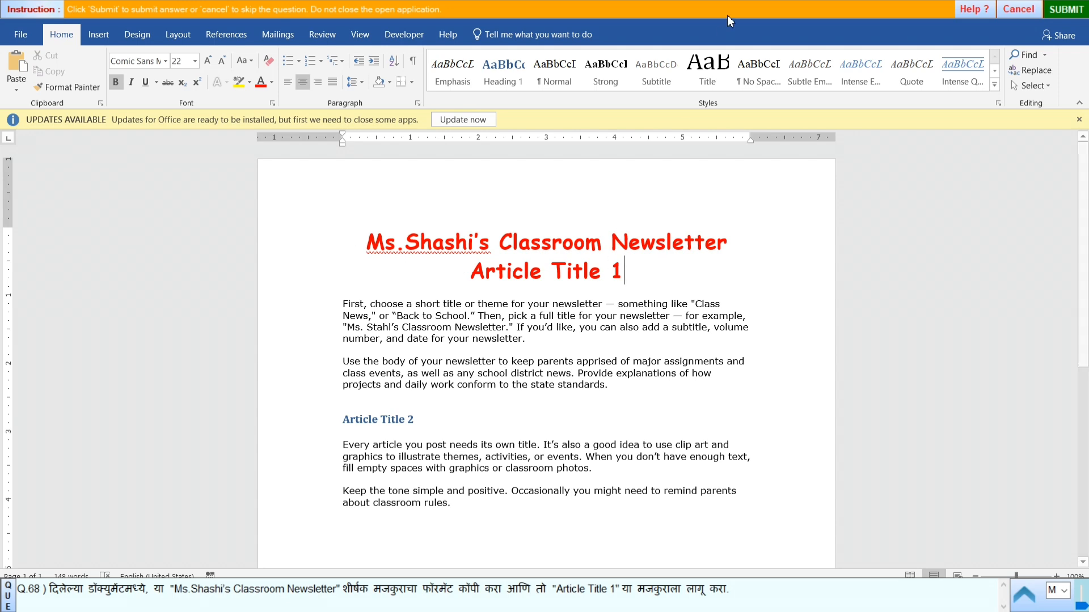
# - Submit the answer to question 68 and start practical question 69
pyautogui.click(1062, 12)
pyautogui.click(545, 326)
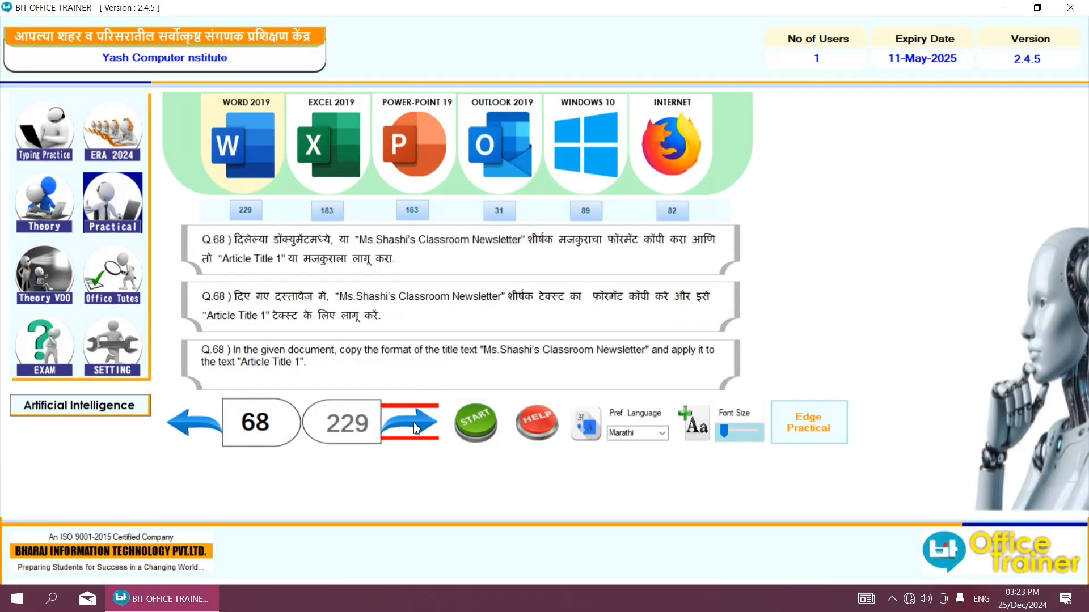
pyautogui.click(415, 429)
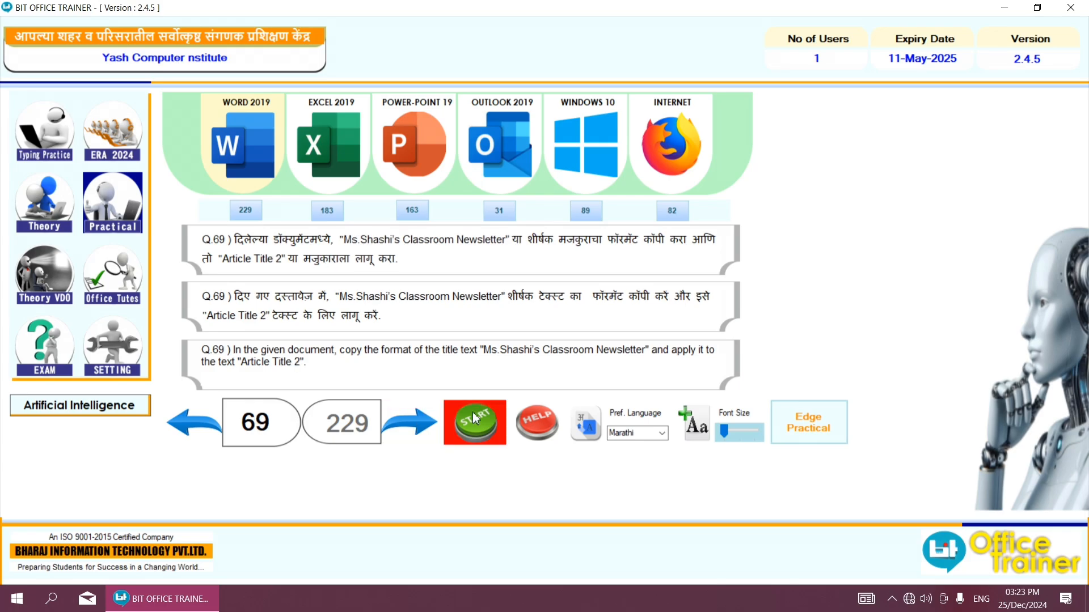
pyautogui.click(472, 414)
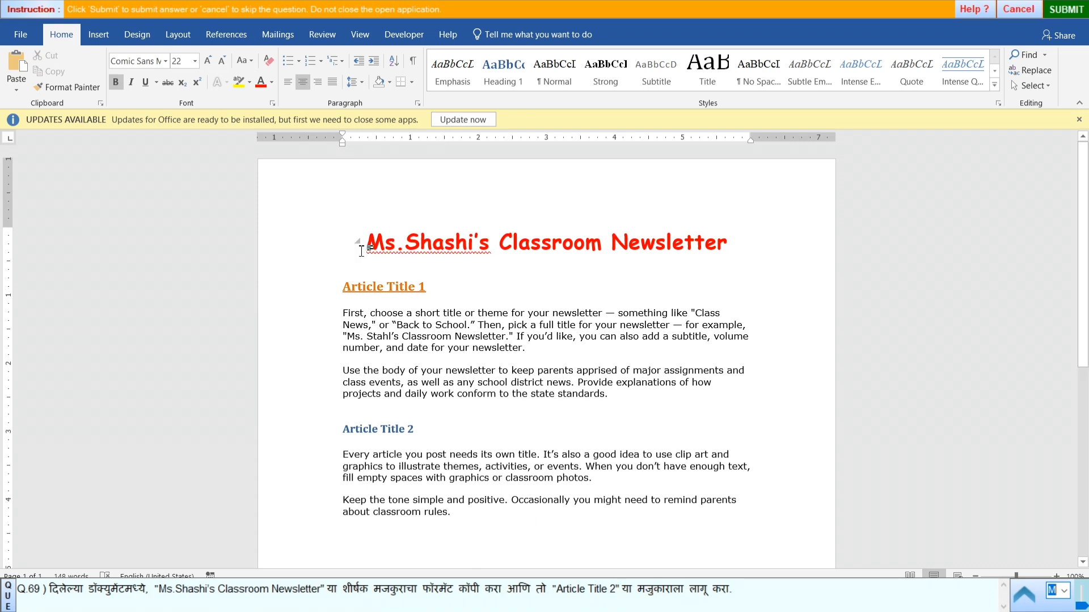
# - Copy the formatting of the newsletter's main title with Format Painter and apply it to the heading "Article Title 2"
pyautogui.tripleClick(369, 245)
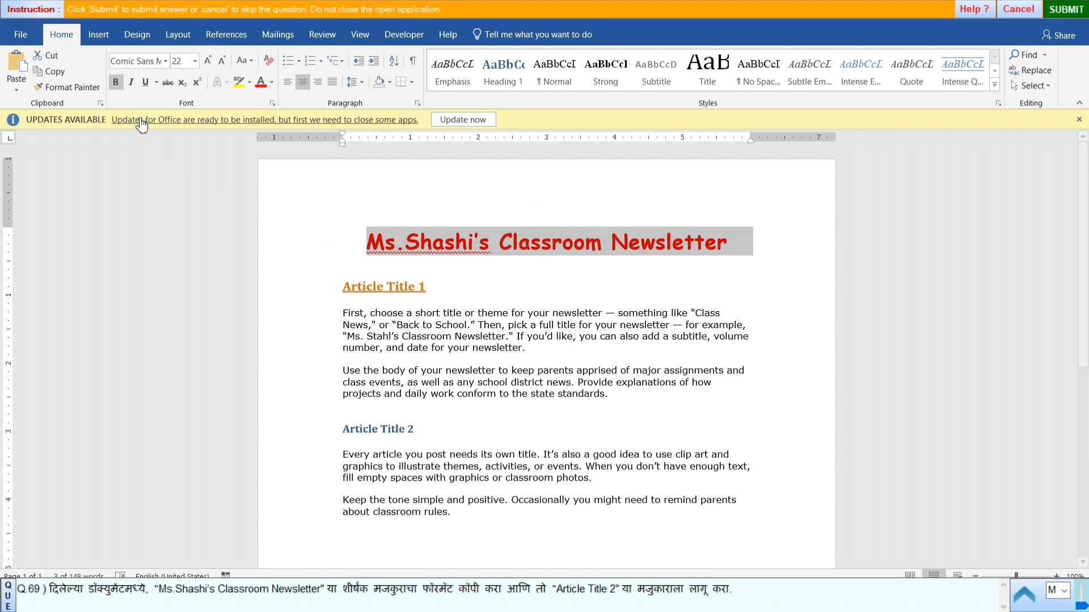
pyautogui.click(78, 86)
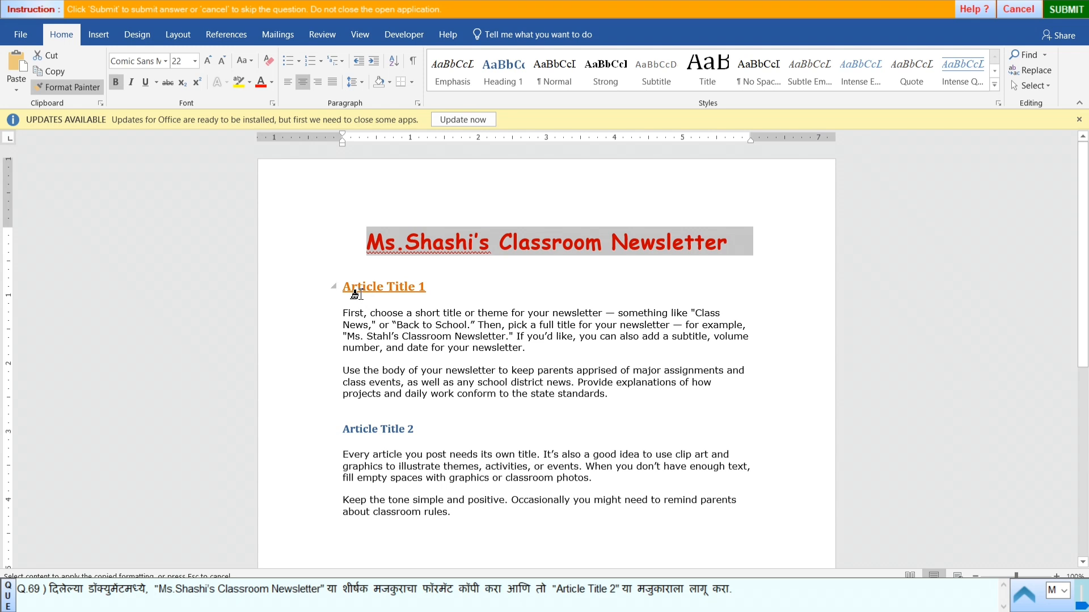
pyautogui.moveTo(341, 425)
pyautogui.mouseDown()
pyautogui.moveTo(442, 436)
pyautogui.moveTo(420, 433)
pyautogui.moveTo(426, 441)
pyautogui.mouseUp()
pyautogui.click(357, 420)
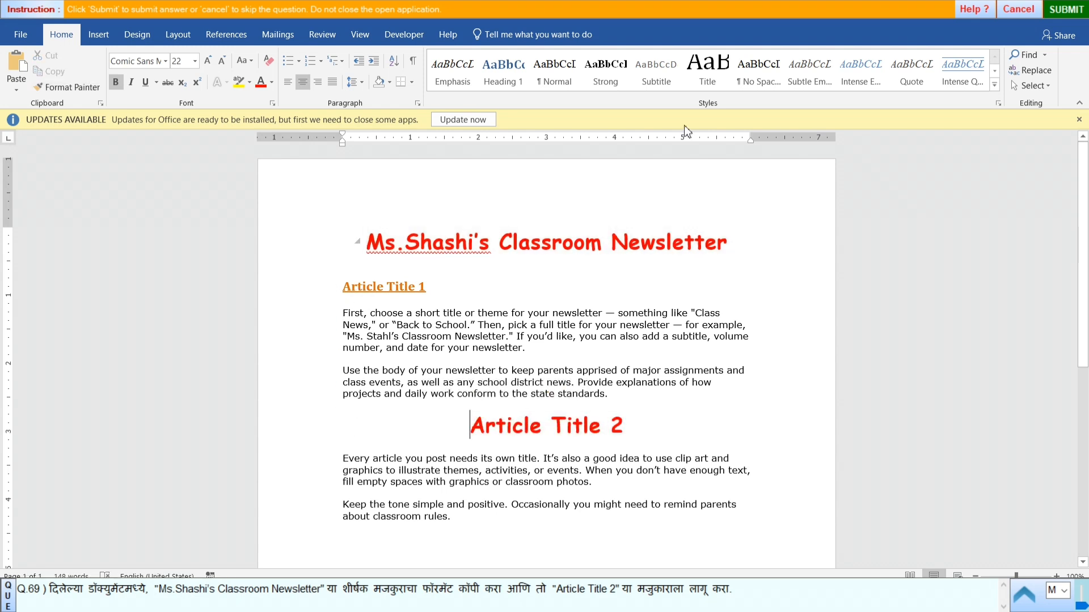
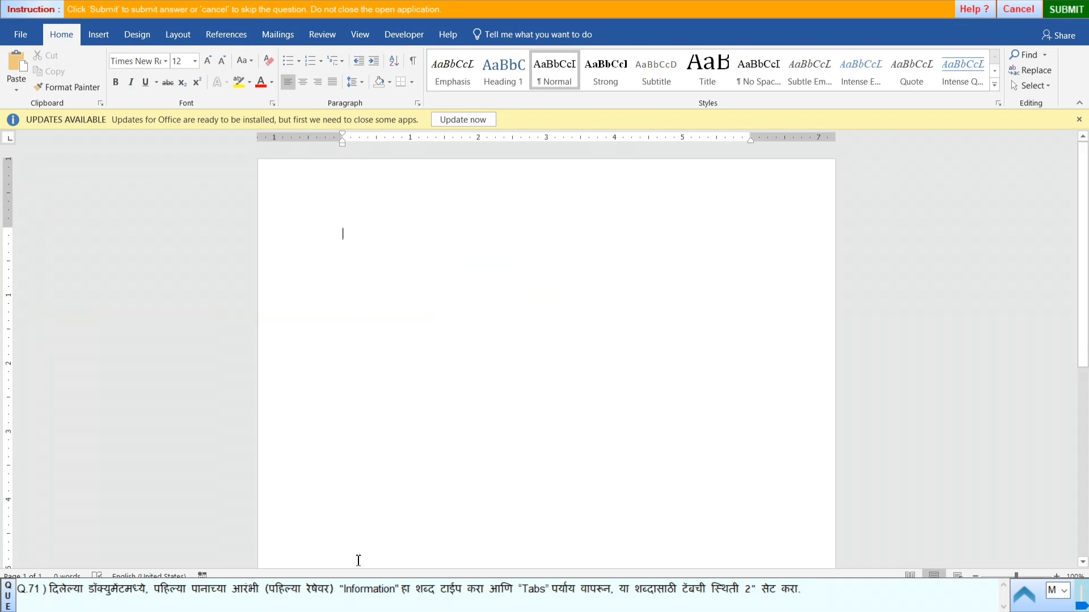
# - Copy the word "Information" from the question text and paste it on the first line of the blank document
pyautogui.doubleClick(348, 590)
pyautogui.hotkey('ctrl', 'c')
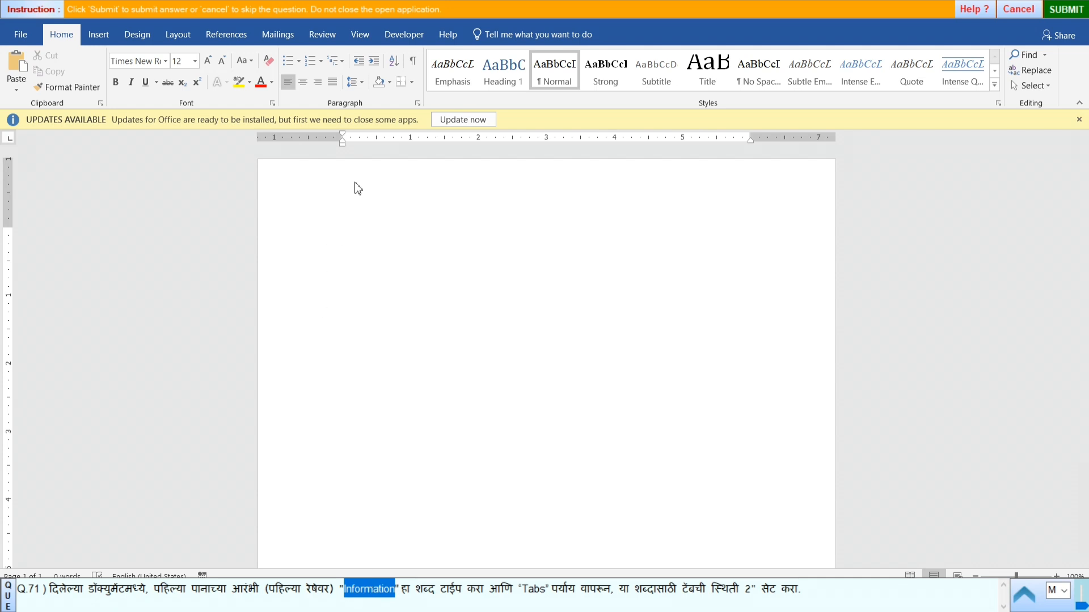
pyautogui.click(341, 215)
pyautogui.press('super+v')
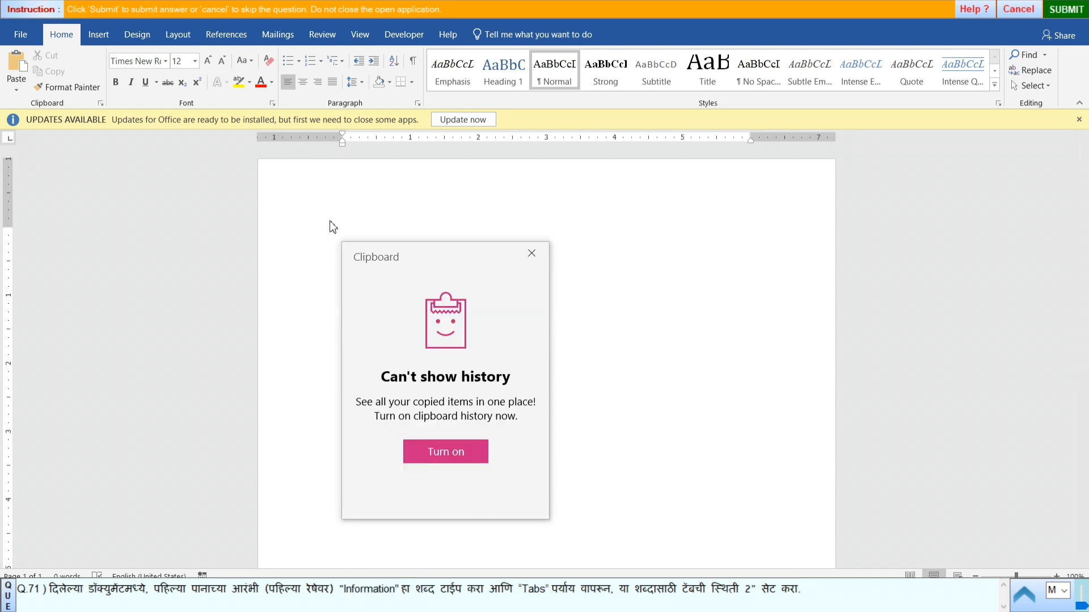
pyautogui.click(531, 254)
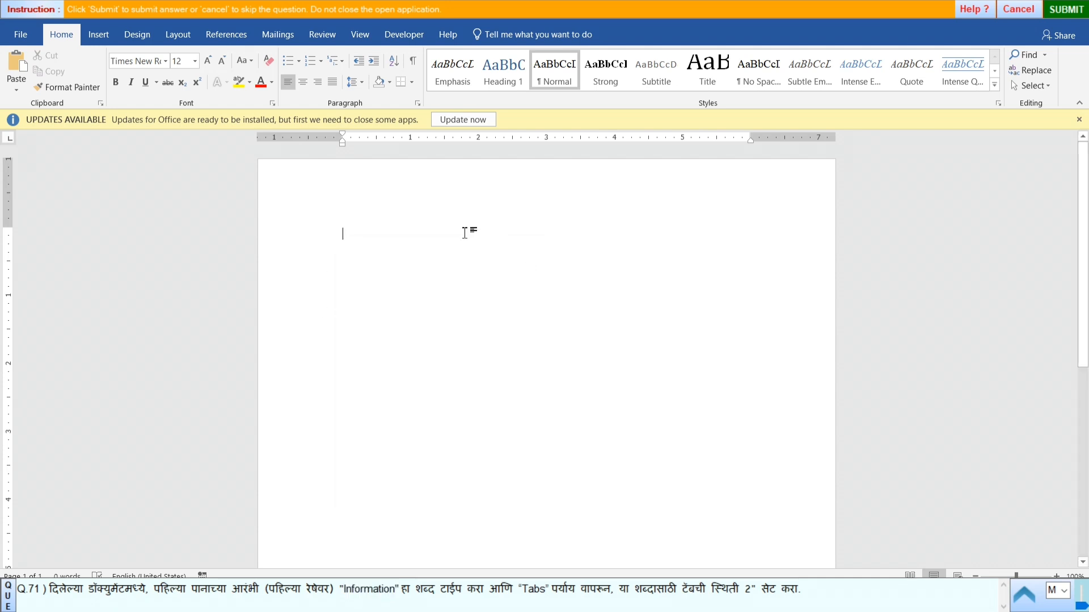
pyautogui.hotkey('ctrl', 'v')
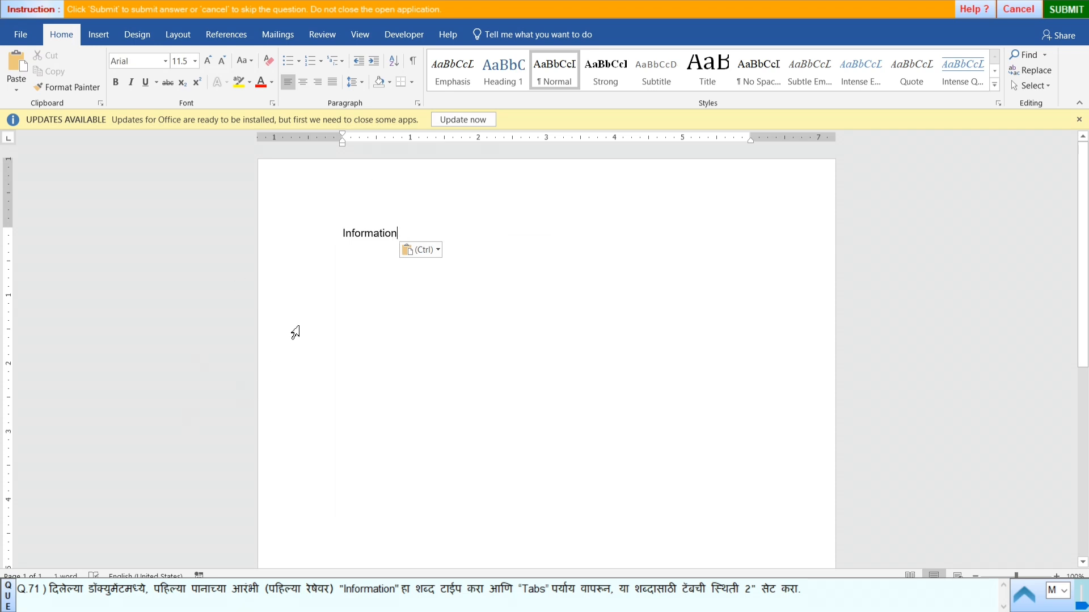
# - Set a tab stop at 2" for the "Information" paragraph
pyautogui.click(418, 104)
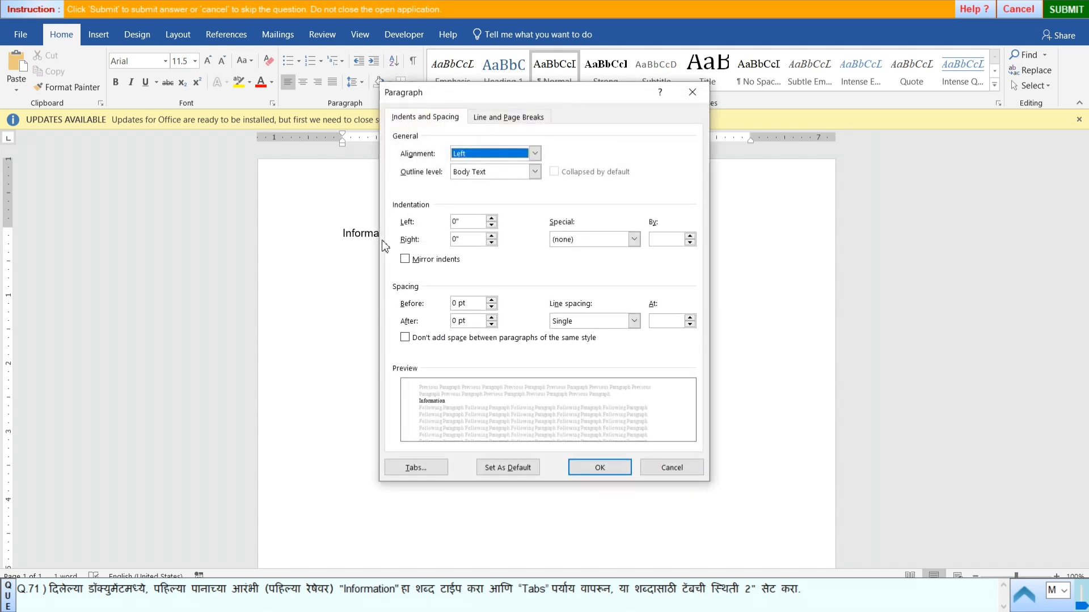
pyautogui.click(420, 468)
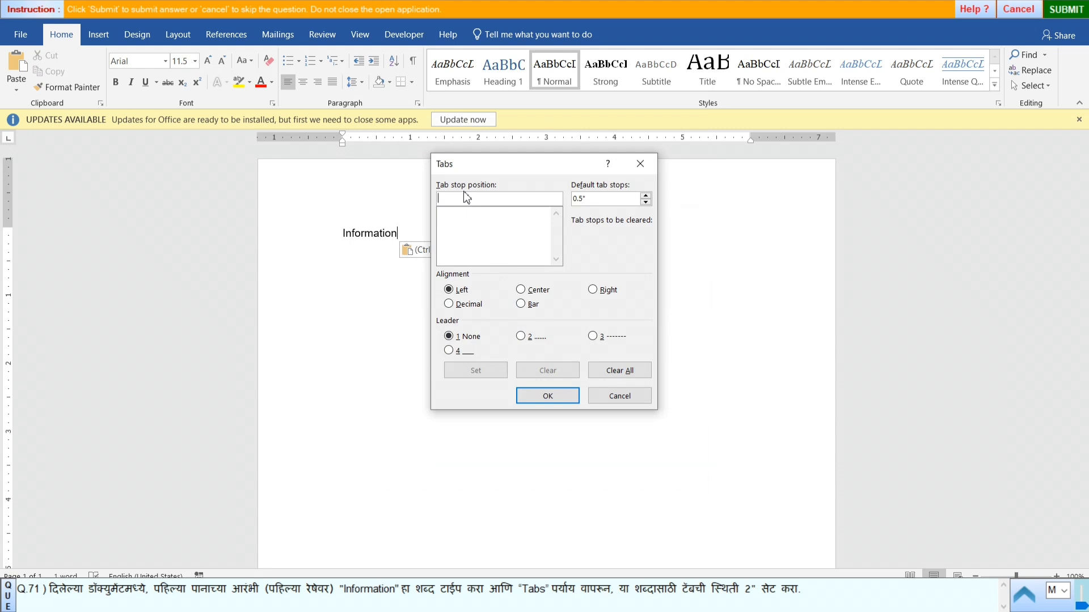
pyautogui.write('2')
pyautogui.click(472, 373)
pyautogui.click(546, 396)
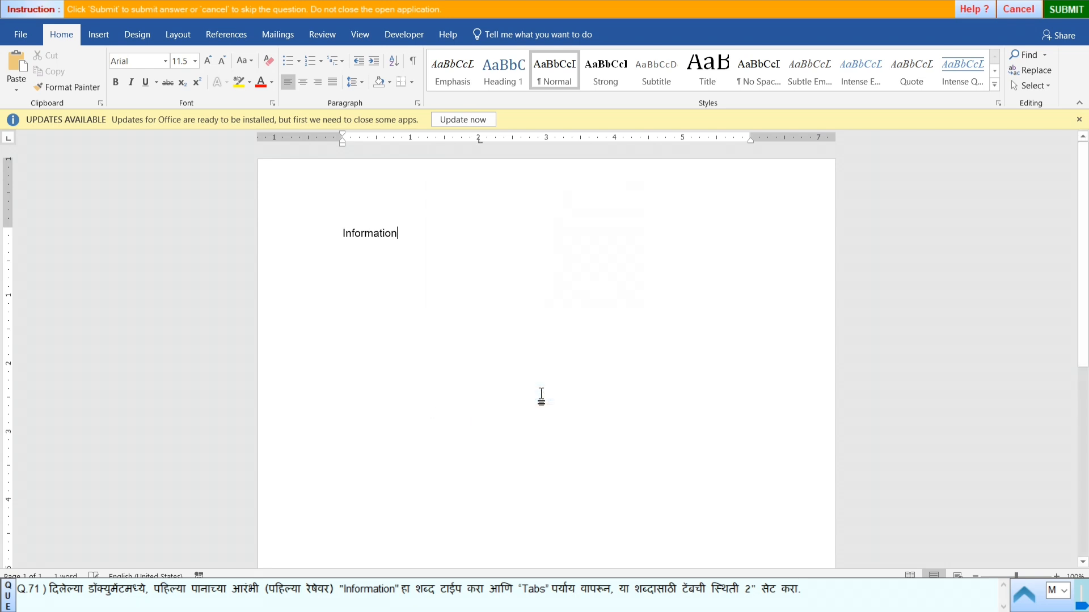
# - Submit the answer to question 71 and start practical question 72
pyautogui.click(1070, 15)
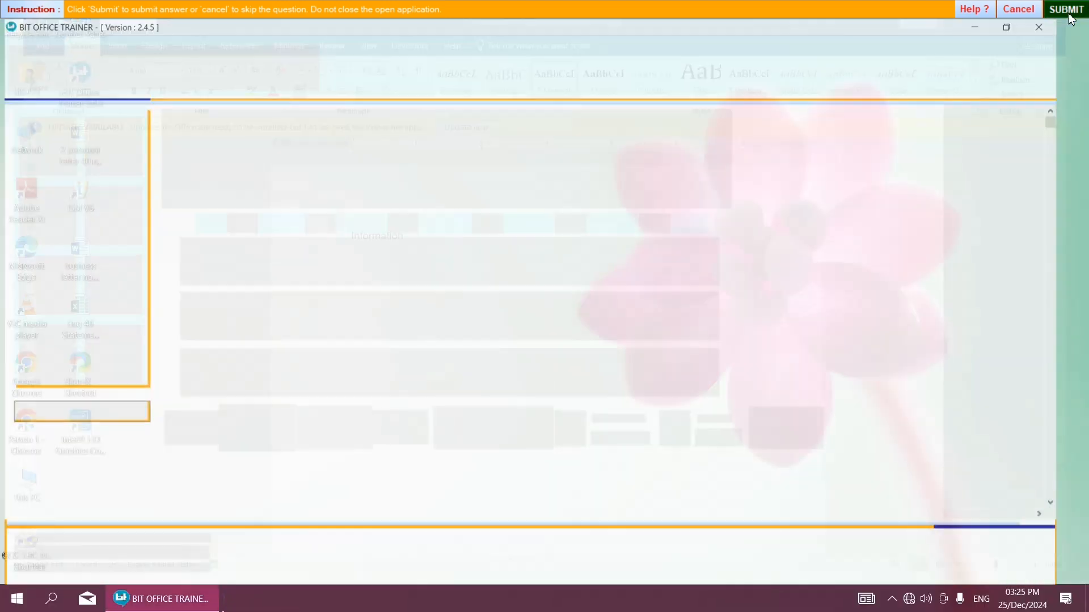
pyautogui.click(544, 328)
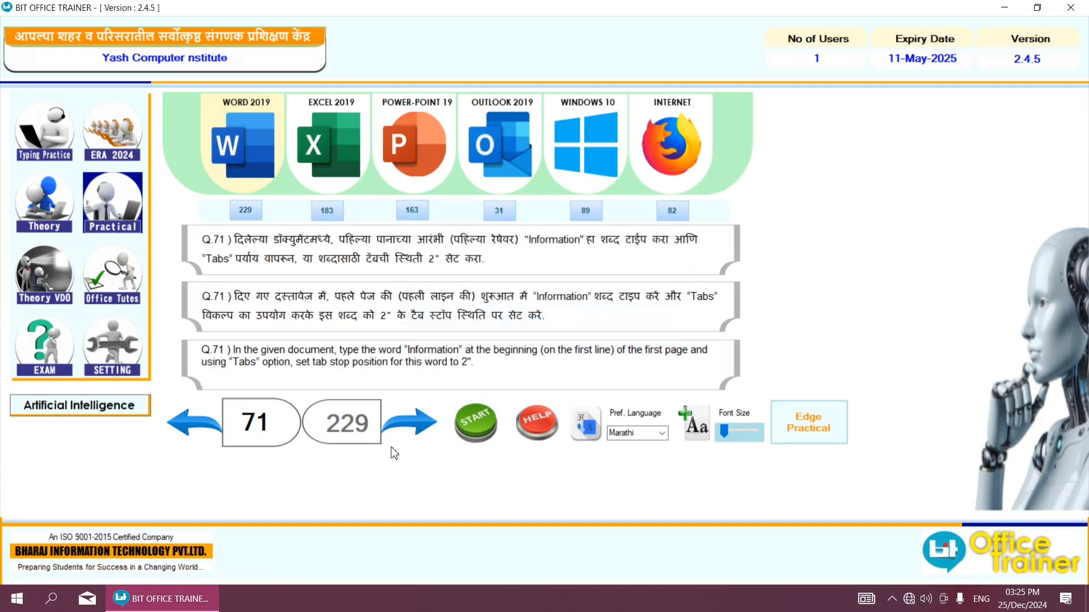
pyautogui.click(409, 422)
pyautogui.click(454, 431)
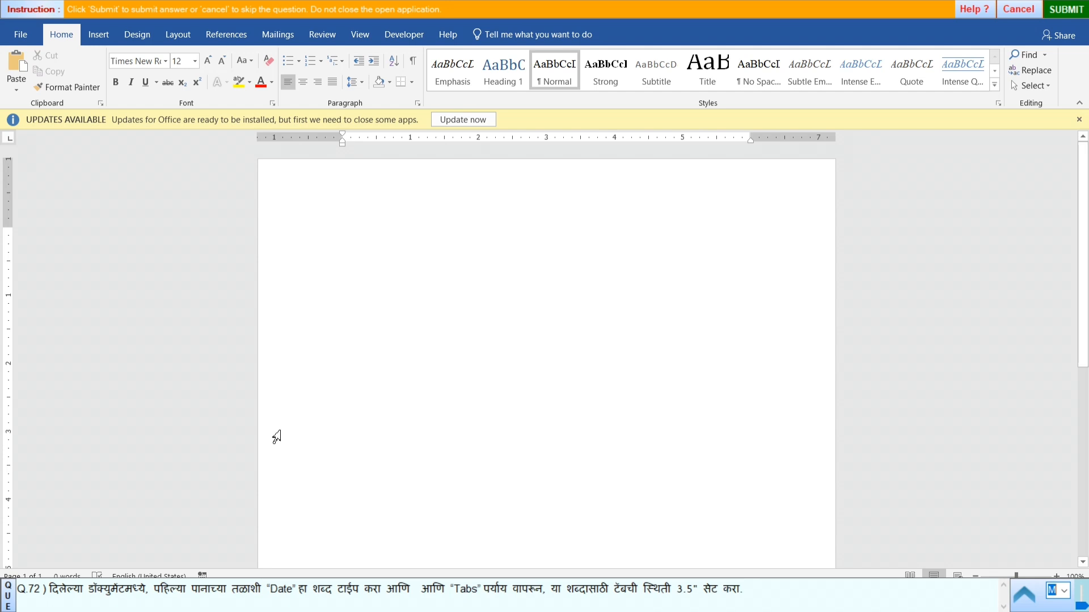
# - Add empty paragraphs until the insertion point is on the last line of the first page
pyautogui.scroll(-3, 284, 500)
pyautogui.click(292, 505)
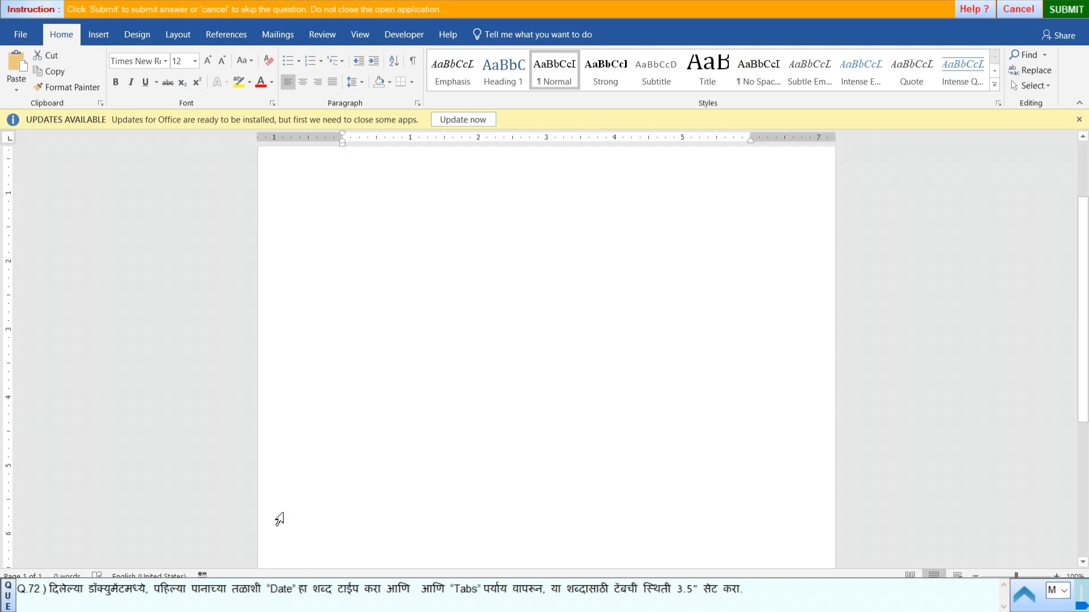
pyautogui.press('Return')
pyautogui.press('Return')
pyautogui.press('Return')
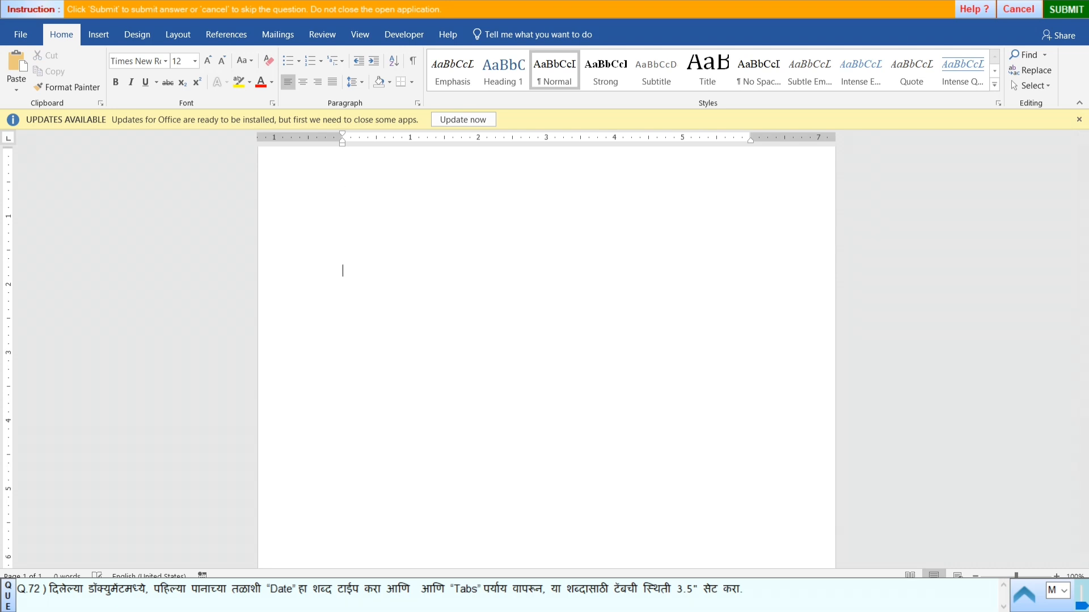
pyautogui.press('Return')
pyautogui.press('Return')
pyautogui.press('Return')
pyautogui.press('Return')
pyautogui.press('Return')
pyautogui.press('Return')
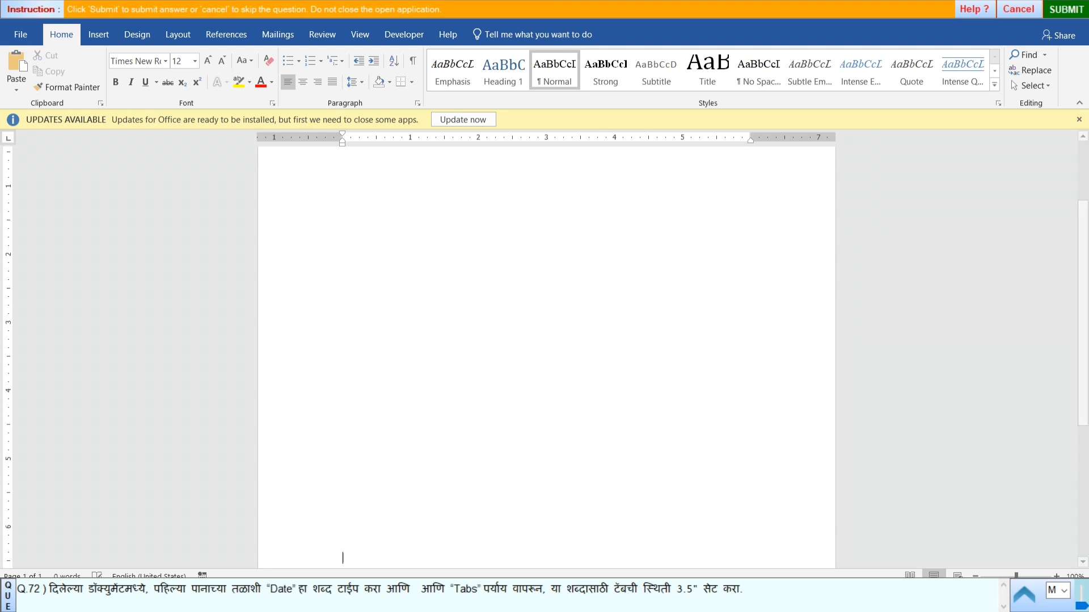
pyautogui.press('Return')
pyautogui.press('Return')
pyautogui.press('Return')
pyautogui.press('Return')
pyautogui.press('Return')
pyautogui.press('Return')
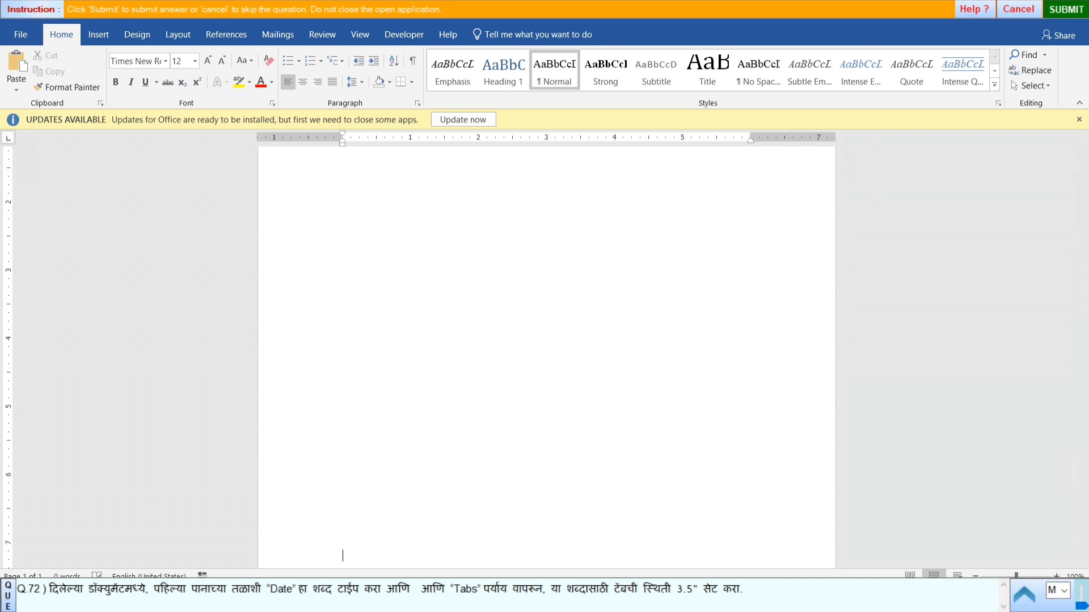
pyautogui.press('Return')
pyautogui.press('Return')
pyautogui.press('Return')
pyautogui.press('Return')
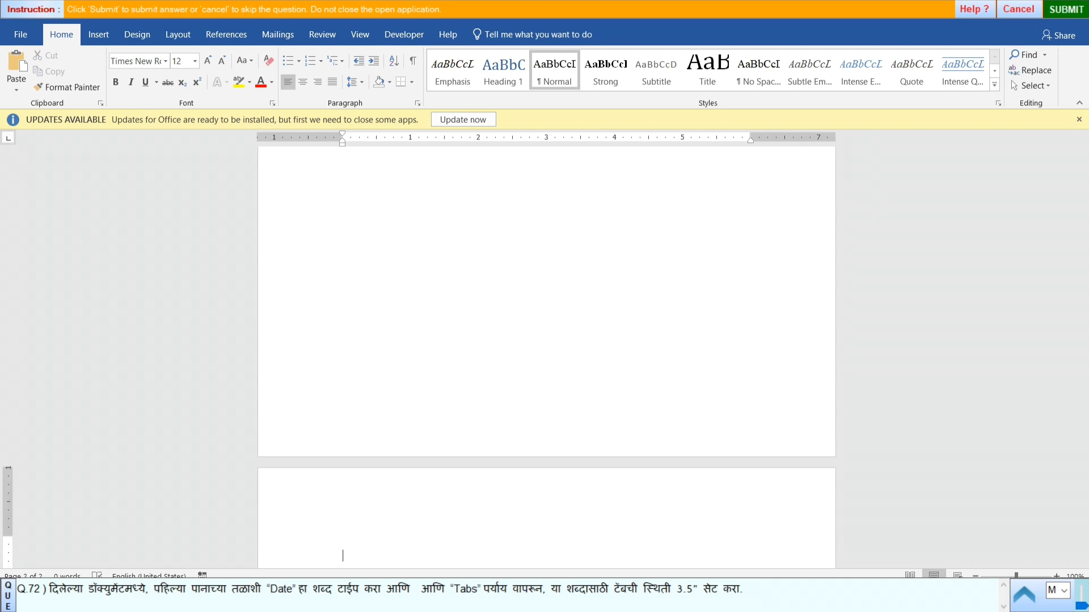
pyautogui.press('BackSpace')
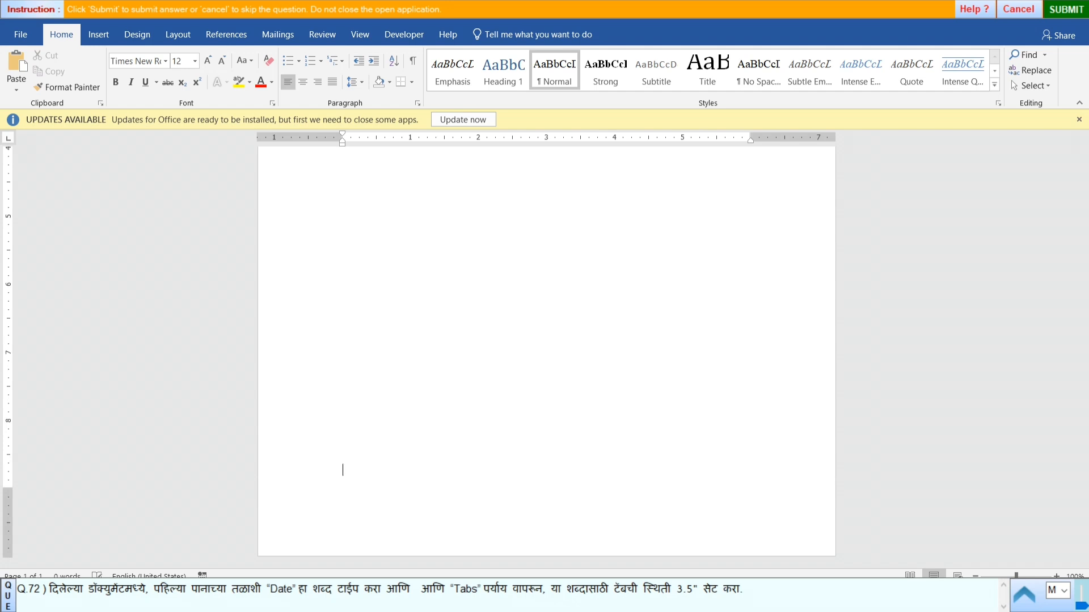
pyautogui.press('Return')
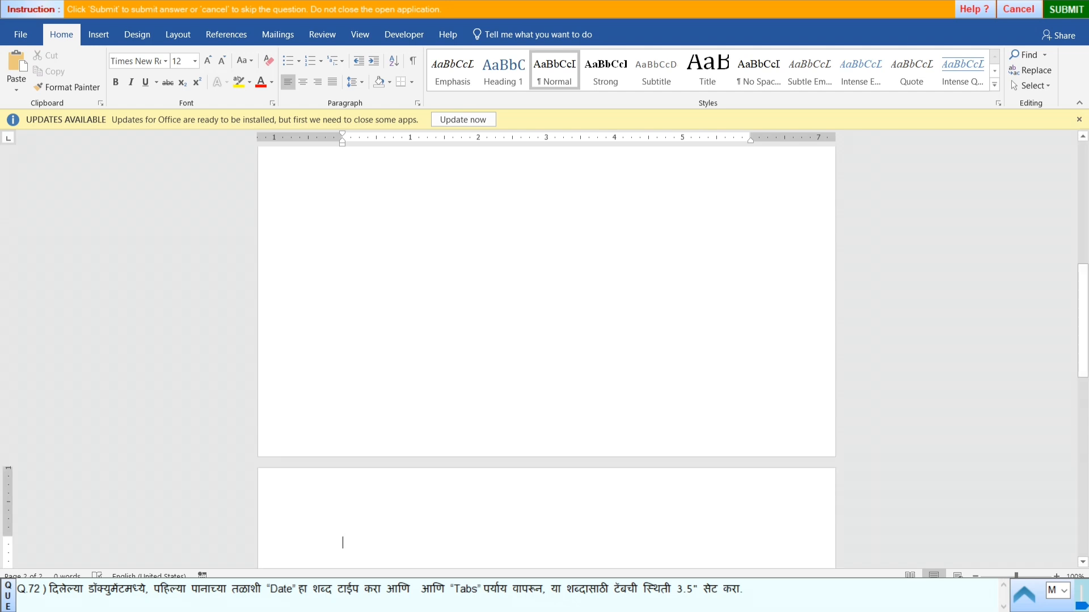
pyautogui.press('BackSpace')
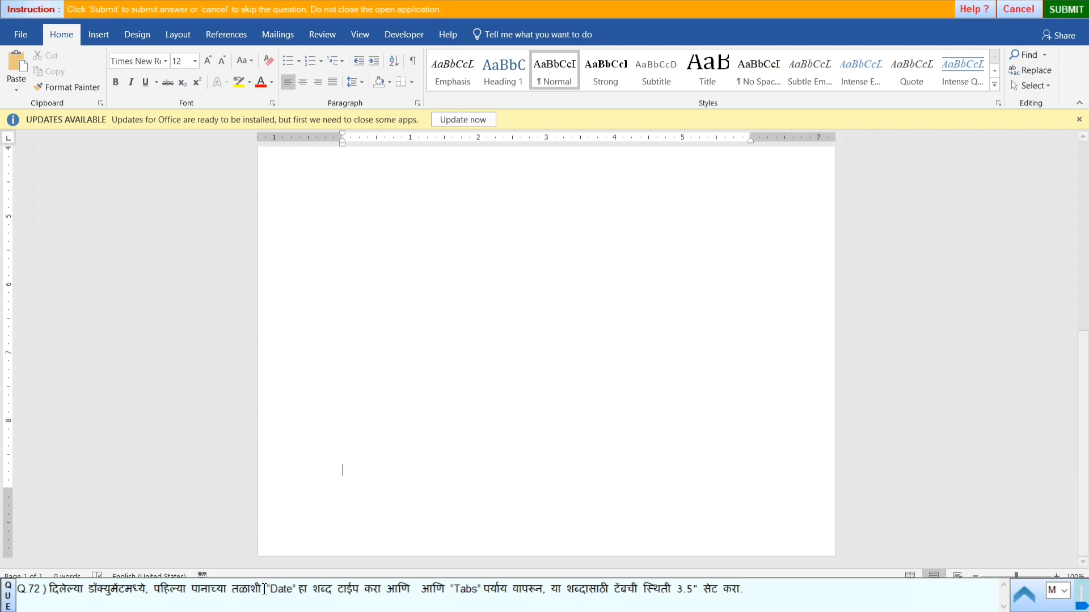
# - Copy the word "Date" from the question text and paste it on the last line of the first page
pyautogui.doubleClick(285, 592)
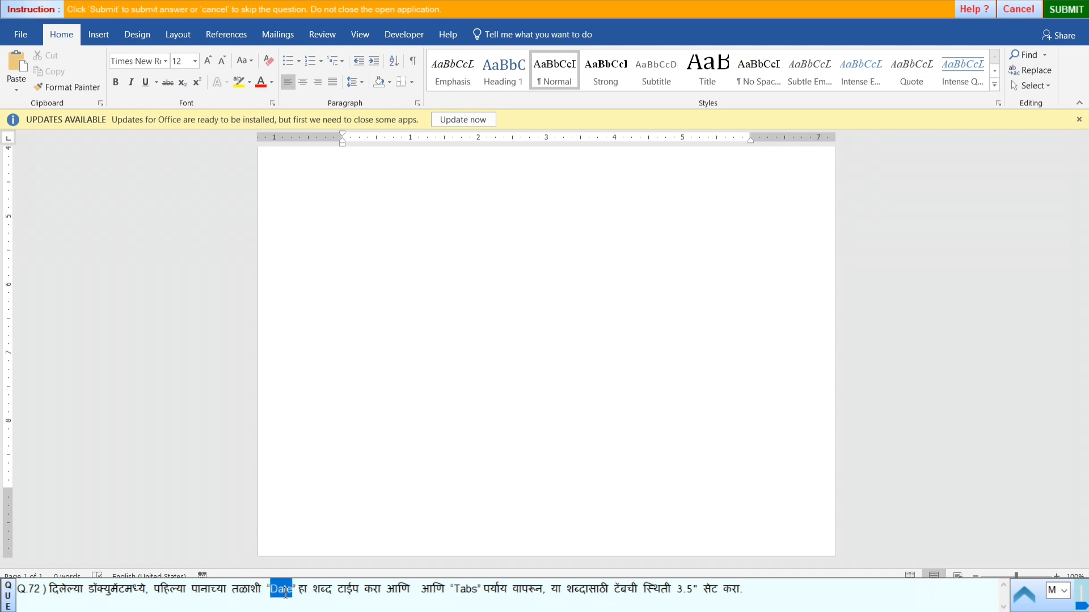
pyautogui.hotkey('ctrl', 'c')
pyautogui.click(329, 541)
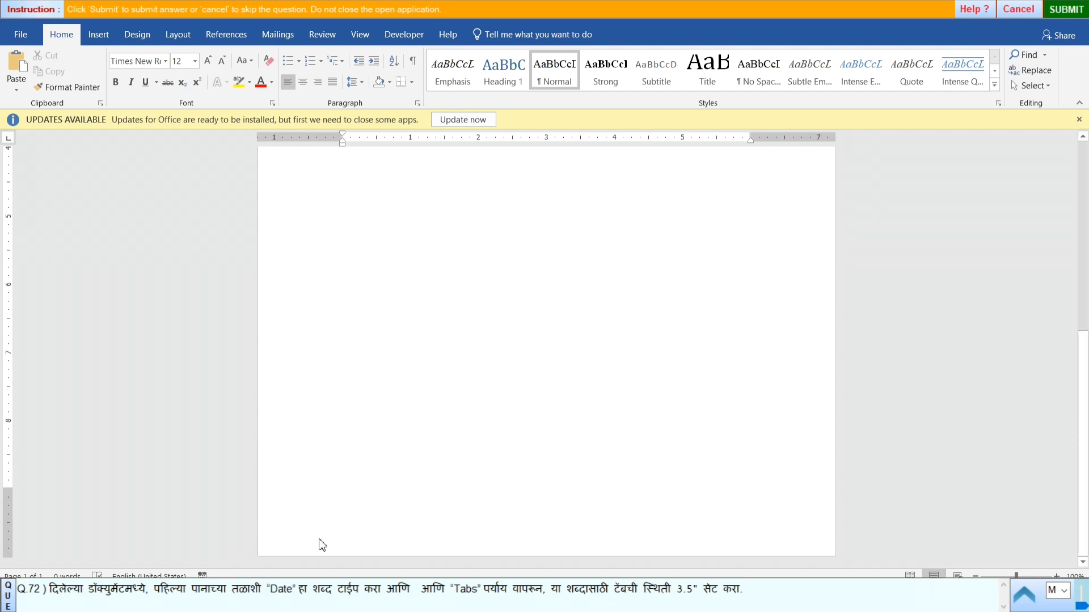
pyautogui.hotkey('ctrl', 'v')
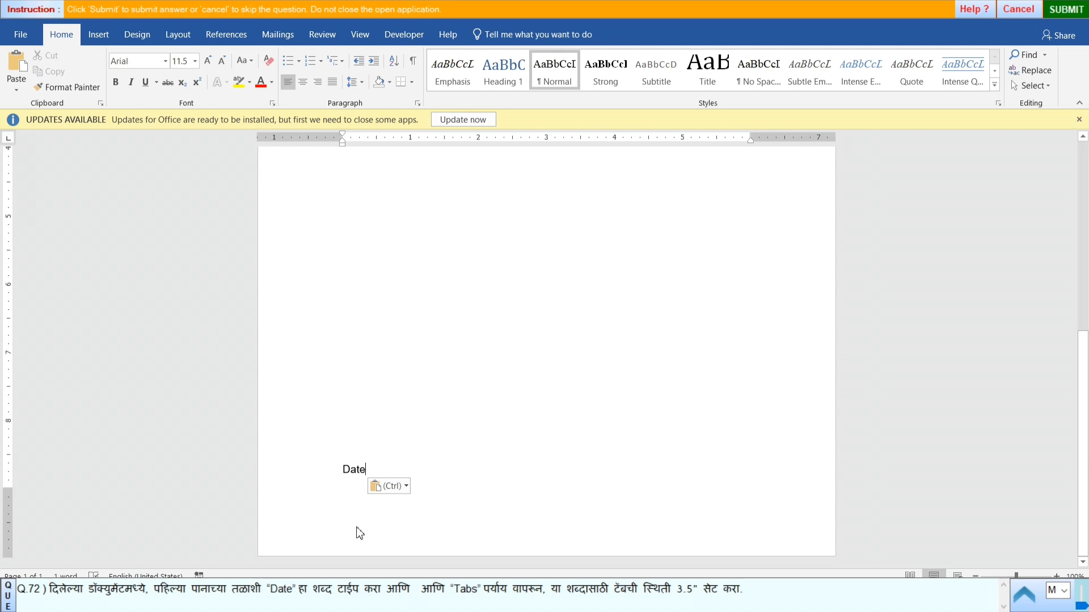
# - Set a tab stop at 3.5" for the "Date" paragraph
pyautogui.click(421, 104)
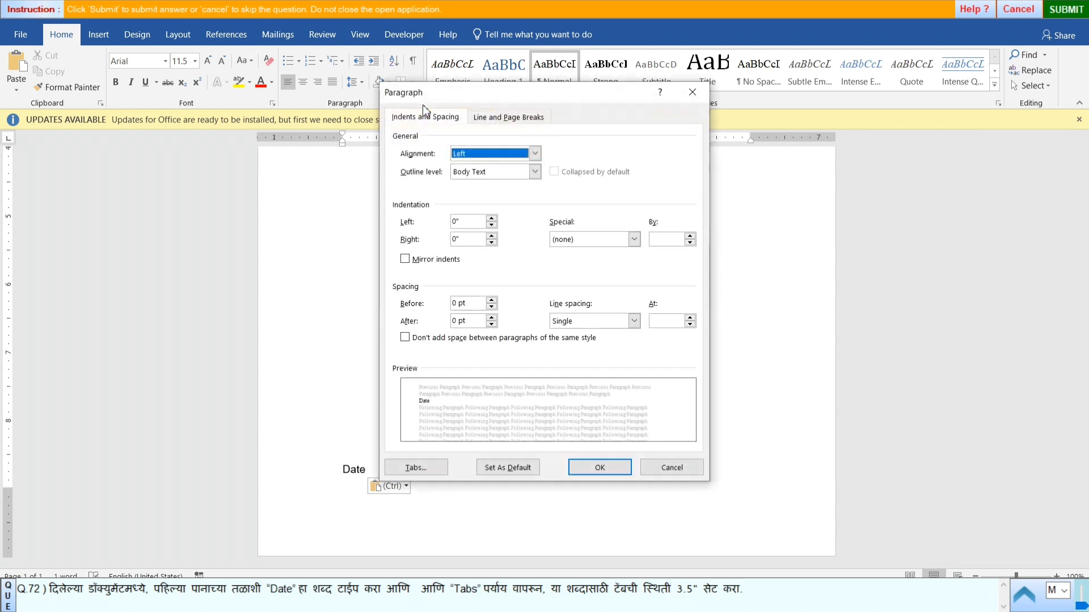
pyautogui.click(409, 470)
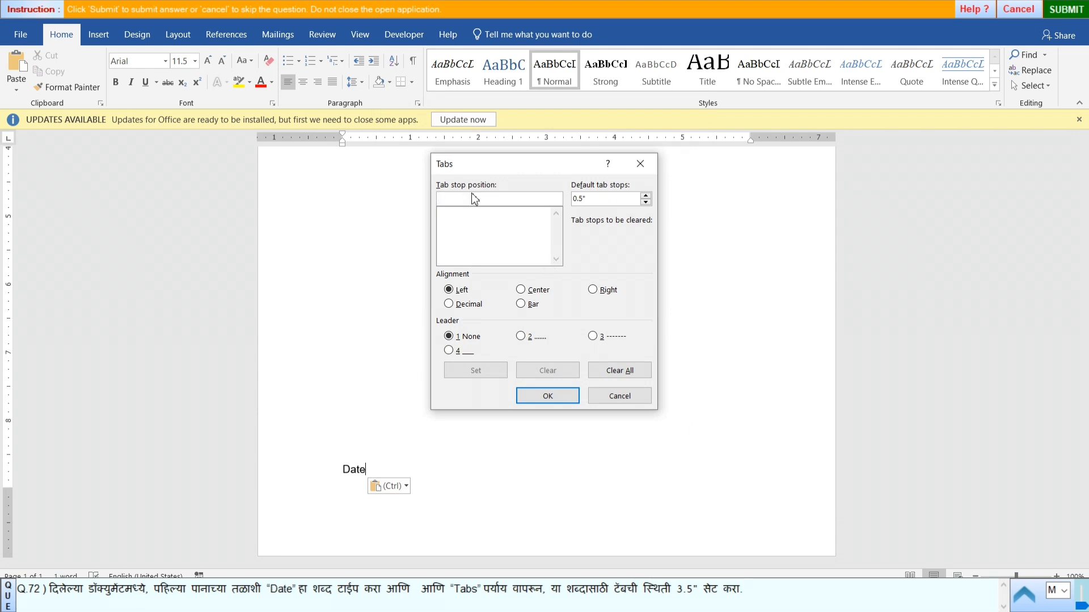
pyautogui.write('3.5')
pyautogui.click(477, 370)
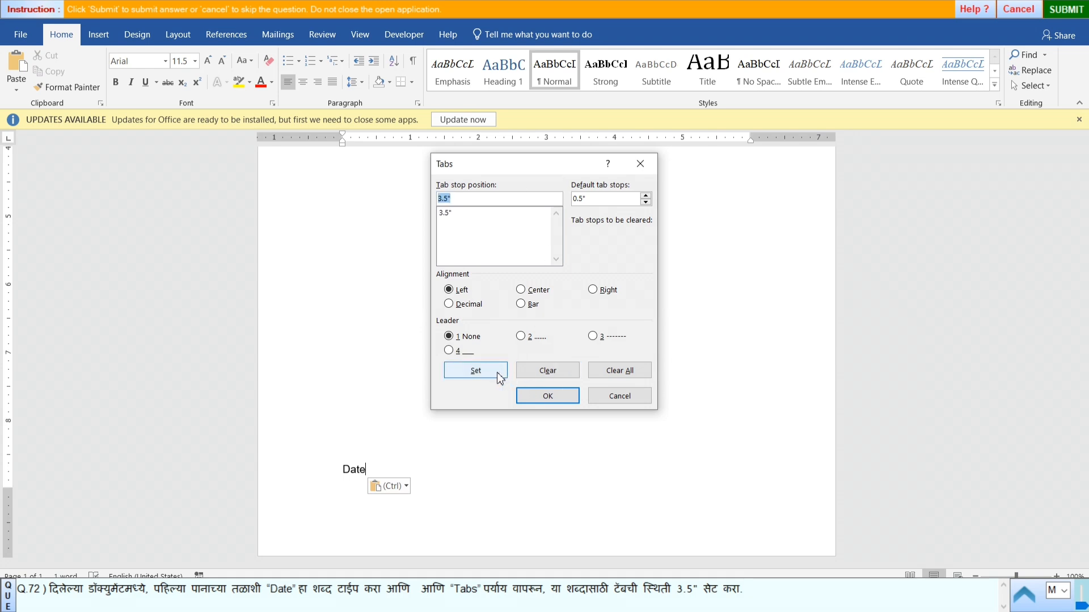
pyautogui.click(526, 398)
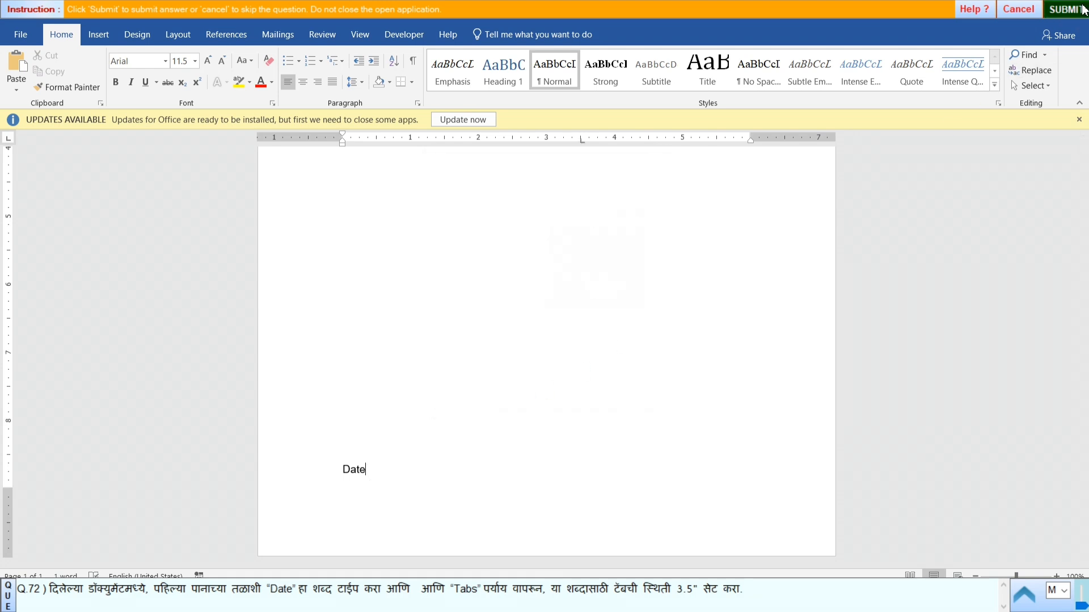
# - Submit the answer to question 72 and start practical question 73
pyautogui.click(1083, 9)
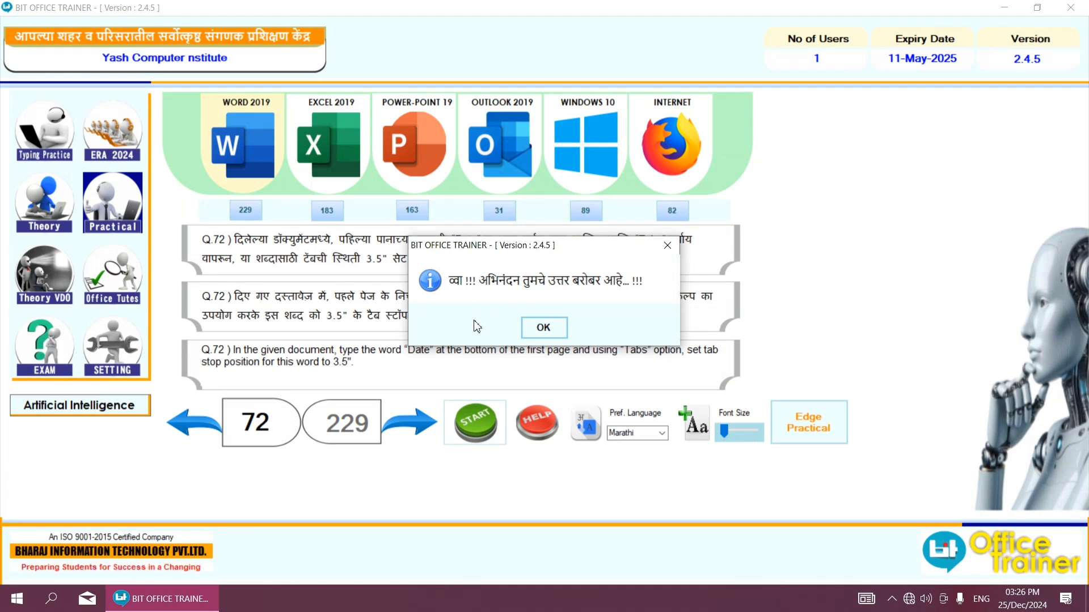
pyautogui.click(543, 327)
pyautogui.click(410, 423)
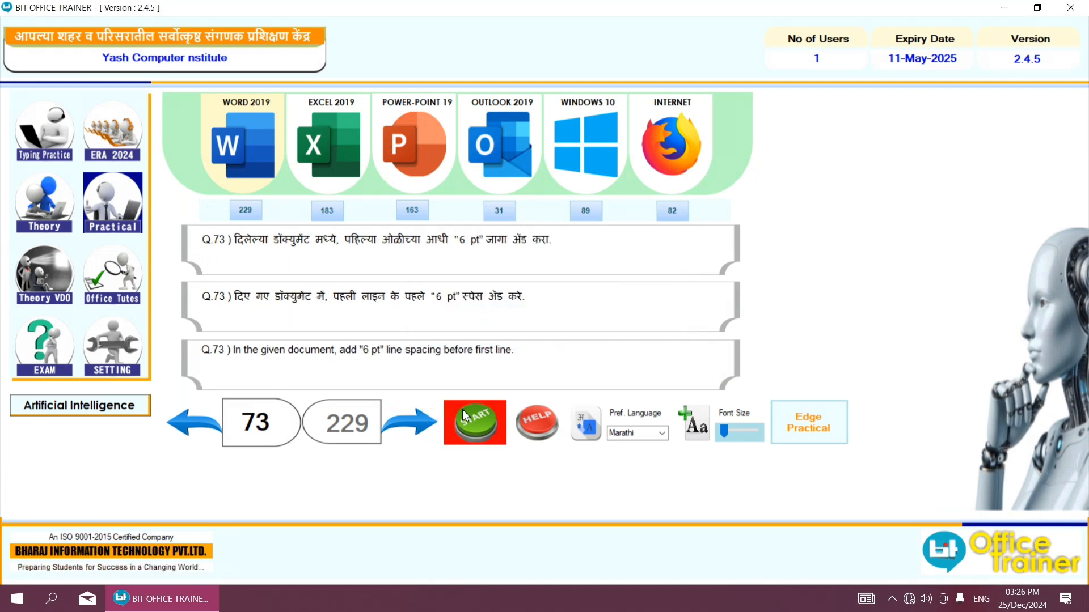
pyautogui.click(463, 416)
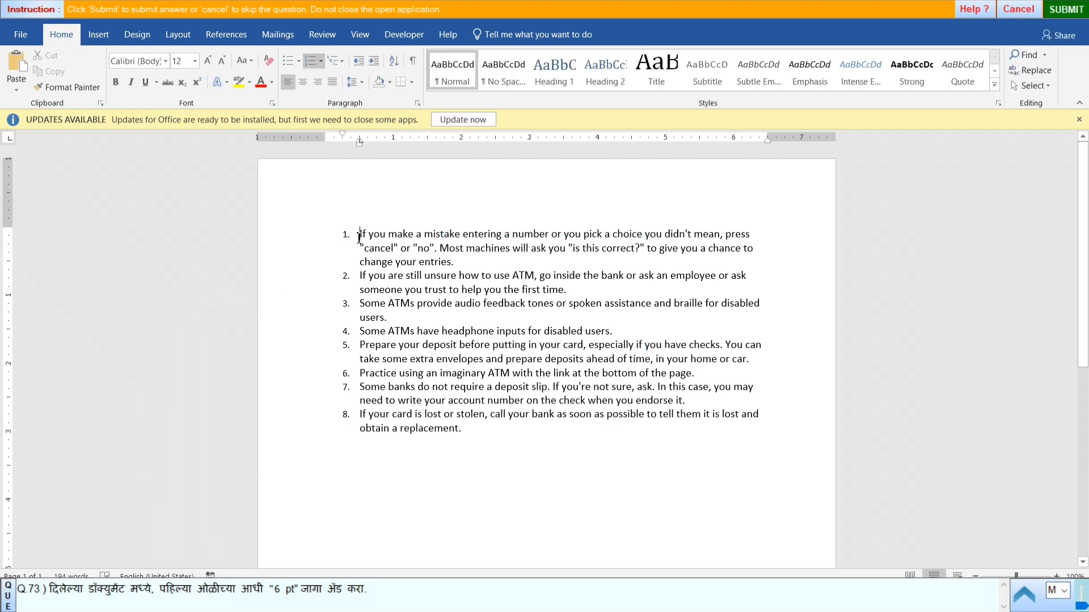
# - Set the paragraph spacing before the first numbered list item to 6 pt
pyautogui.click(417, 106)
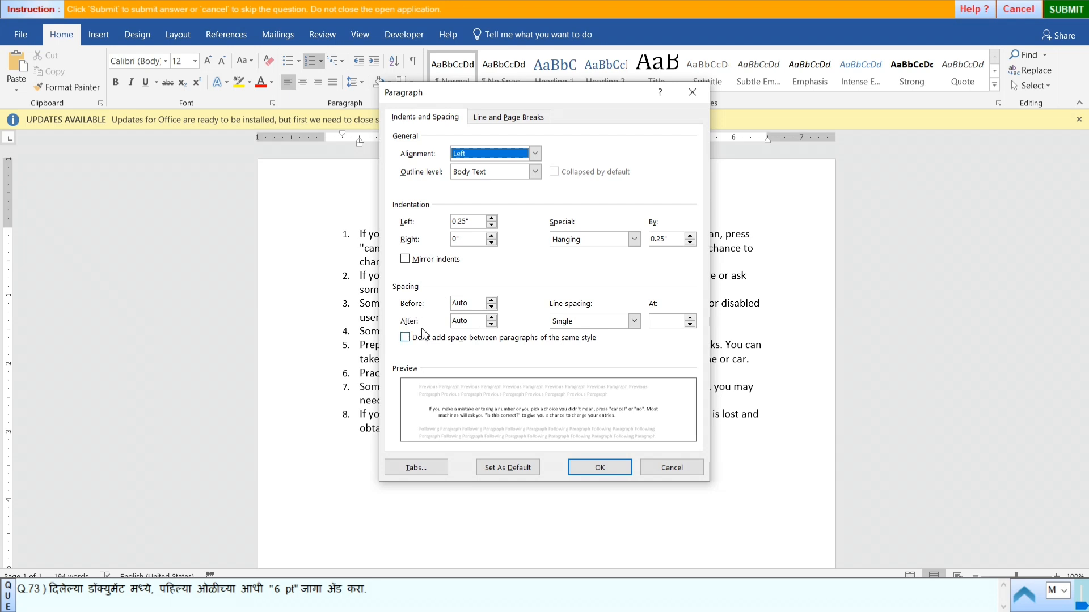
pyautogui.click(491, 301)
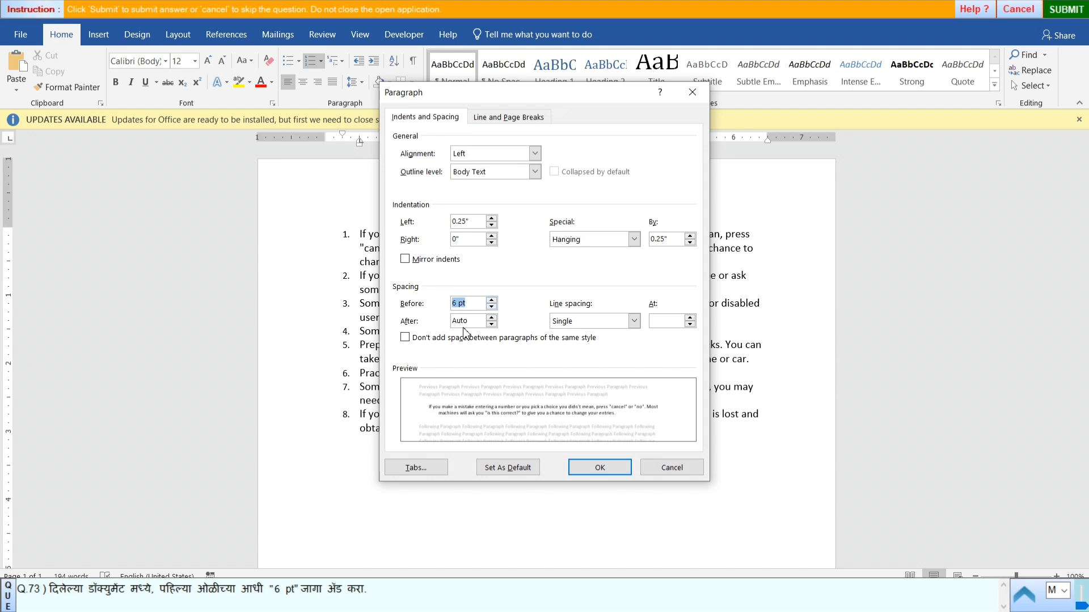
pyautogui.click(598, 467)
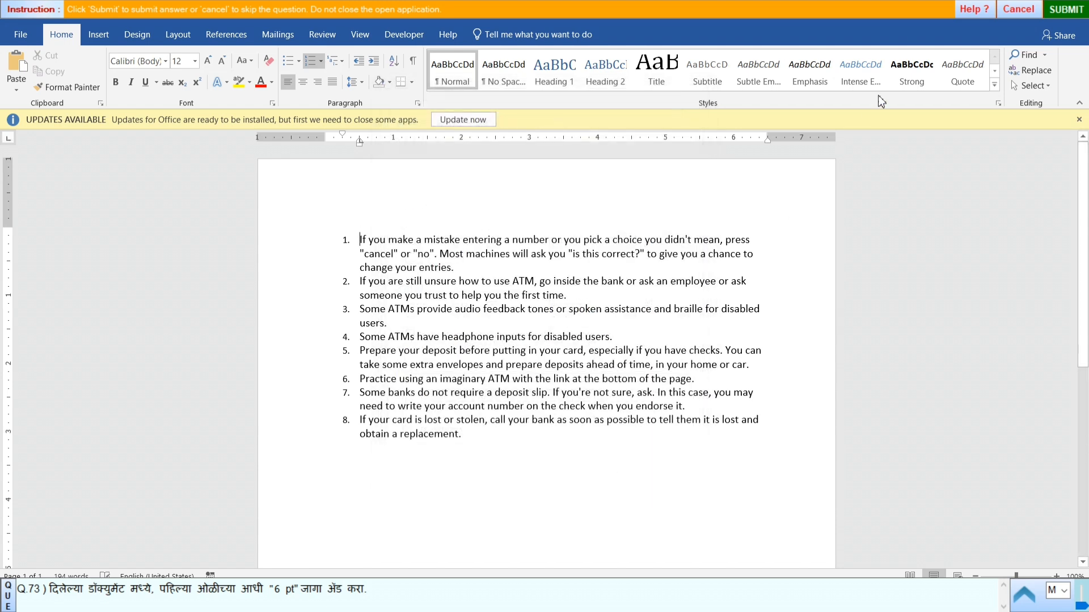
# - Submit the answer to question 73 and start practical question 74
pyautogui.click(1066, 9)
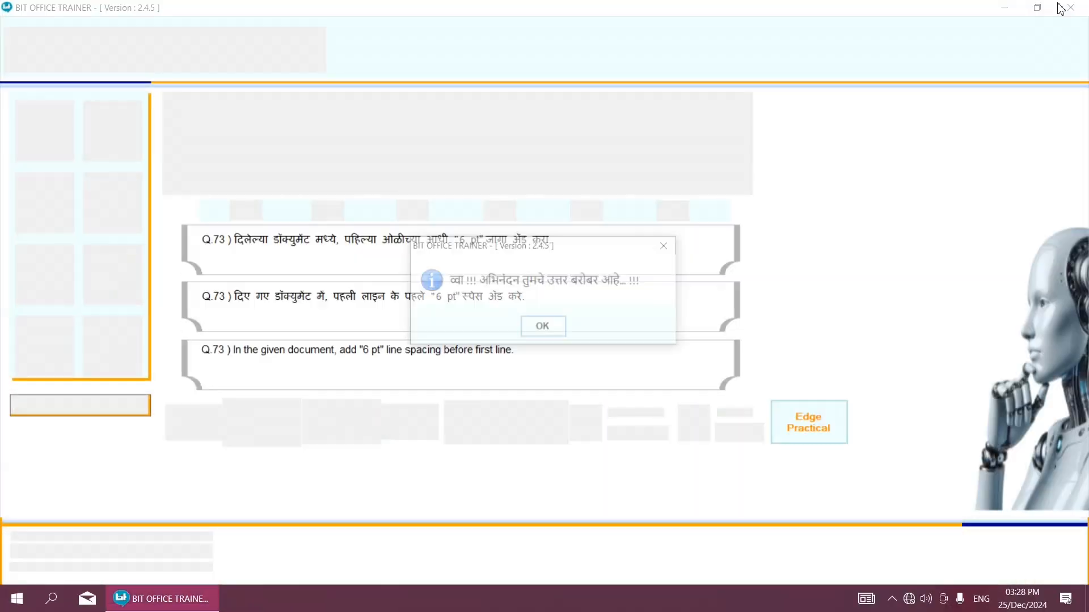
pyautogui.click(544, 326)
pyautogui.click(424, 427)
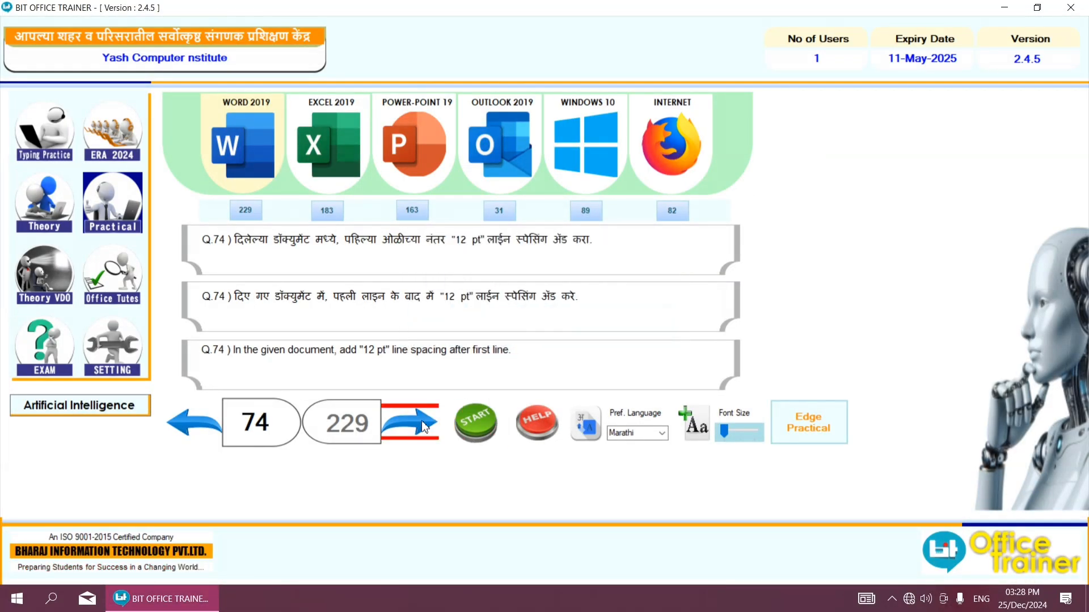
pyautogui.click(466, 434)
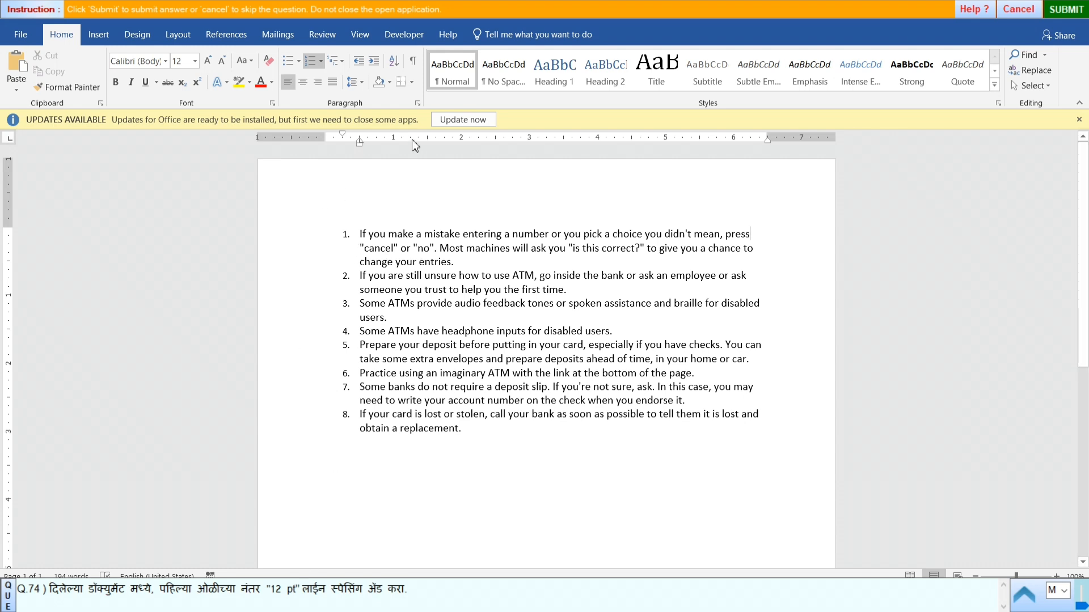
# - Set the paragraph spacing after the first numbered list item to 12 pt
pyautogui.click(417, 104)
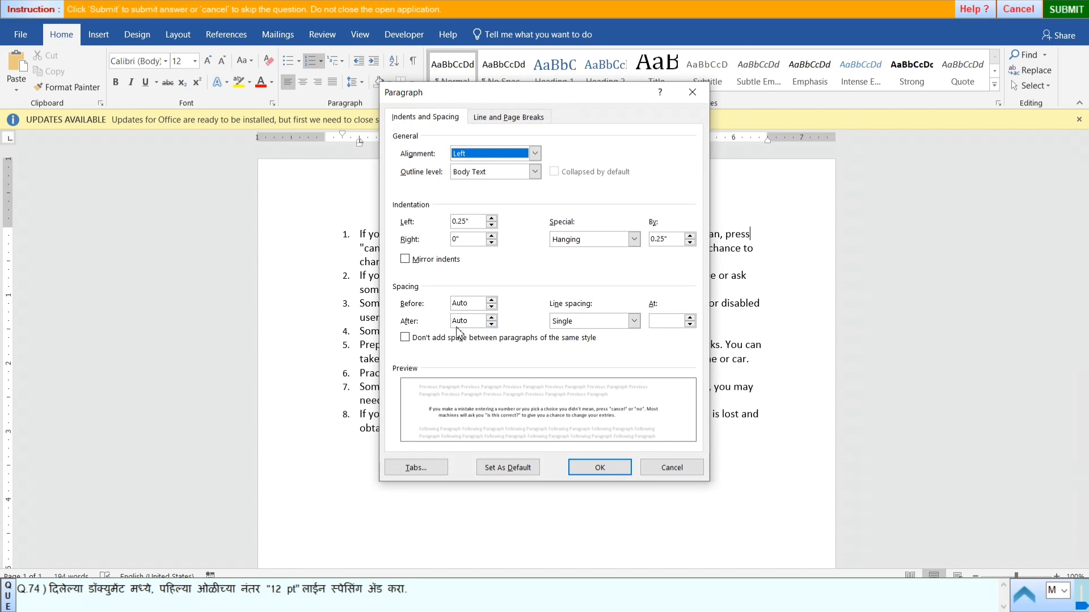
pyautogui.click(492, 318)
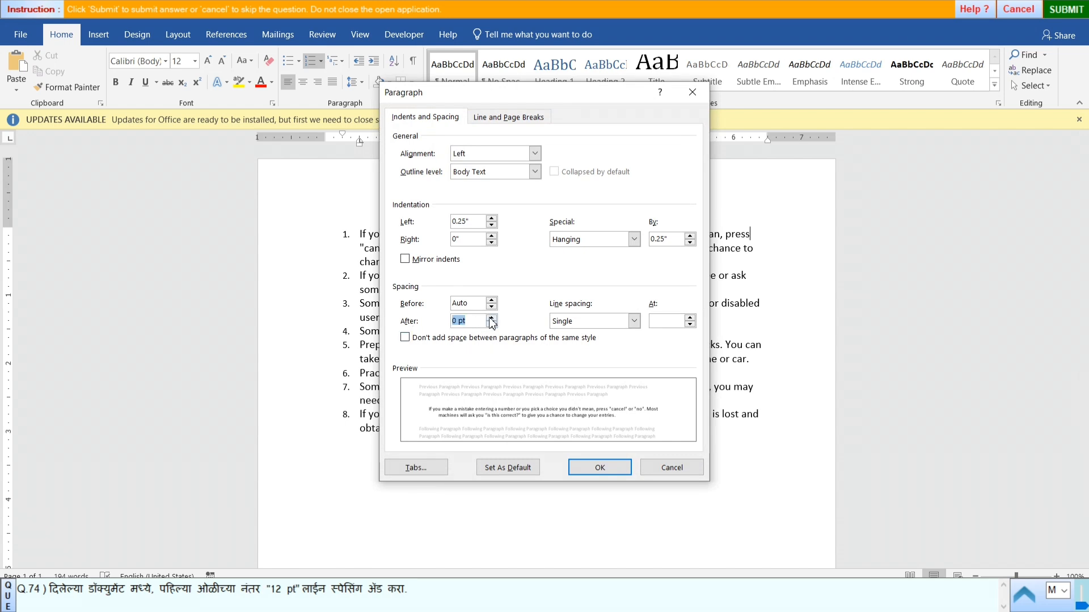
pyautogui.click(492, 318)
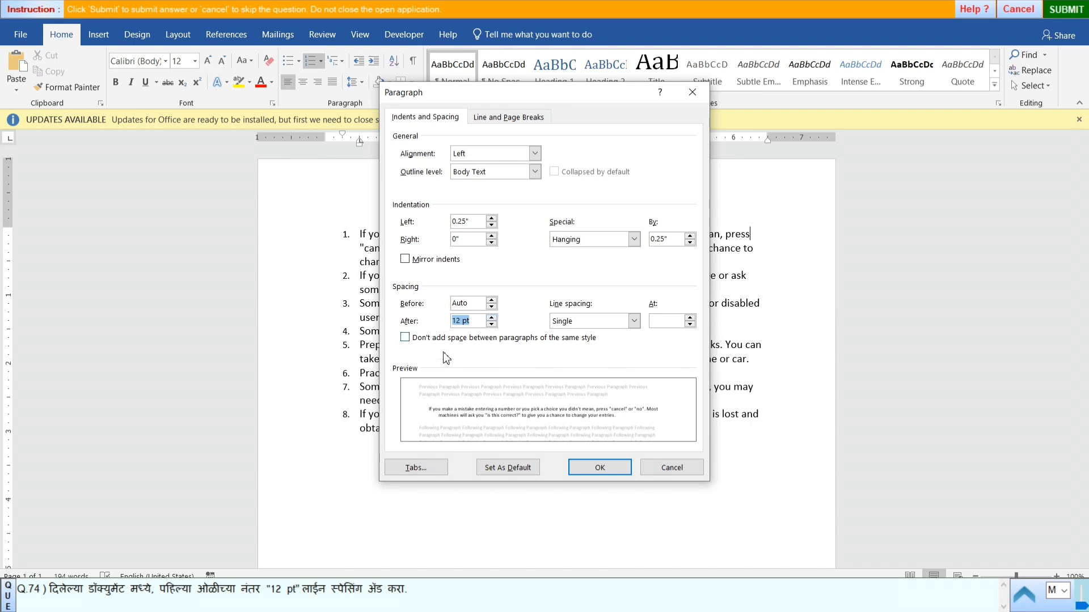
pyautogui.click(614, 468)
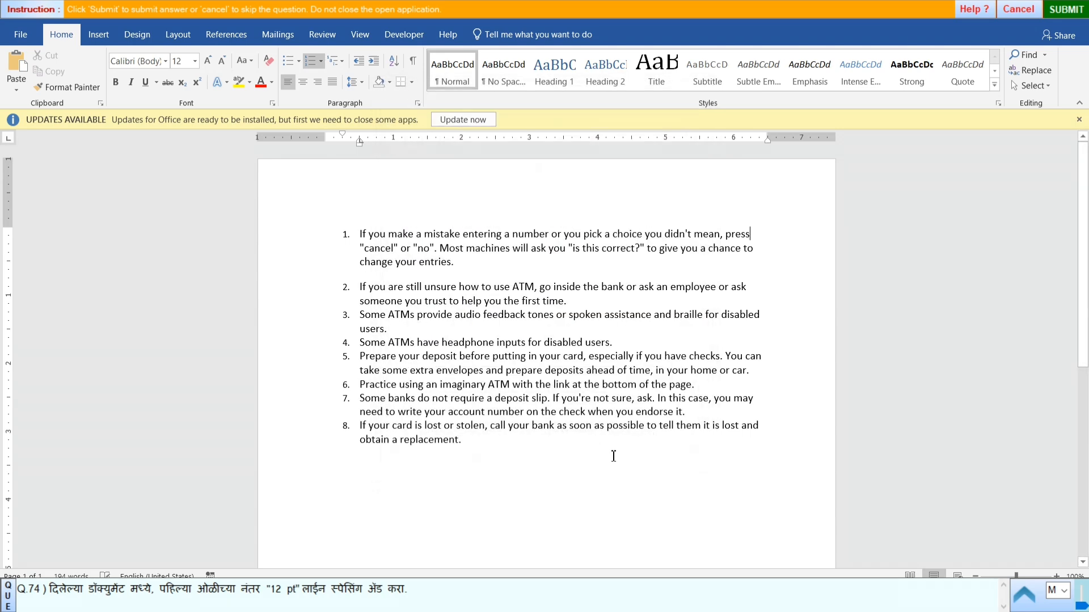
# - Submit the answer to question 74 and start practical question 75
pyautogui.click(1072, 15)
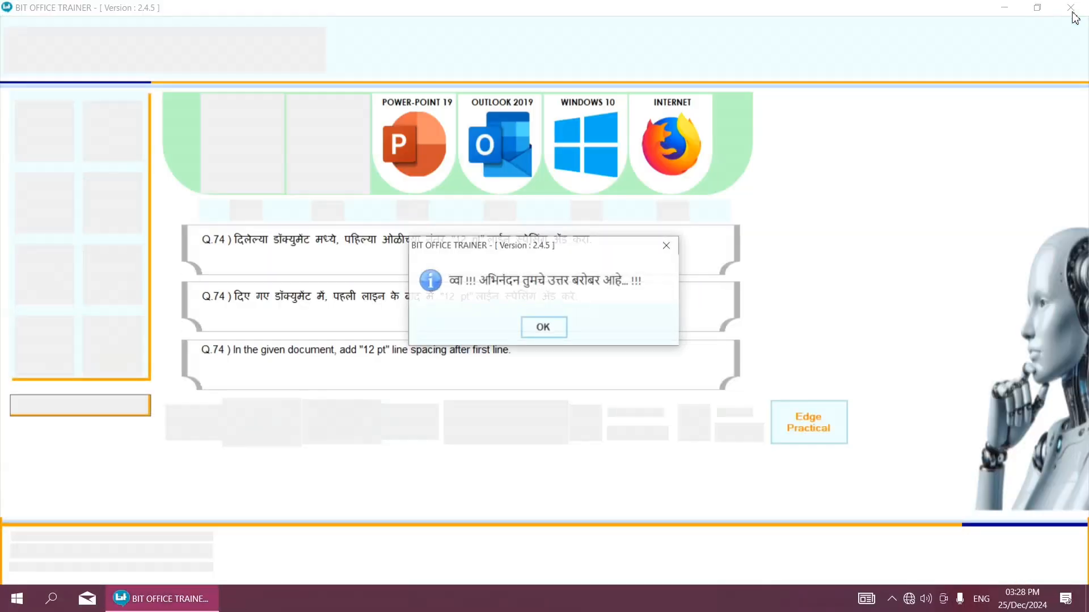
pyautogui.click(543, 328)
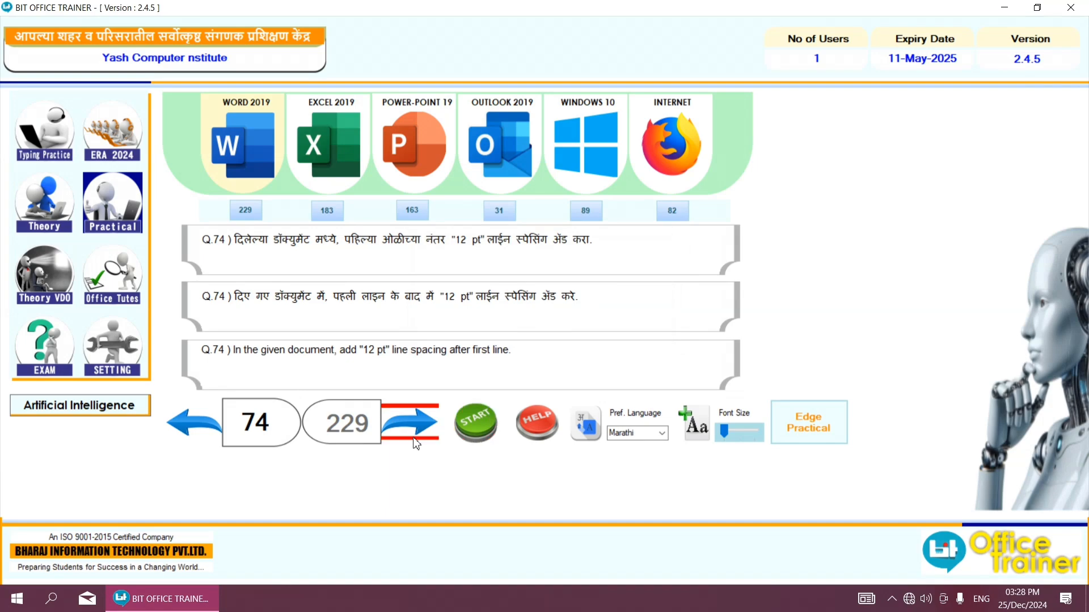
pyautogui.click(417, 423)
pyautogui.click(450, 433)
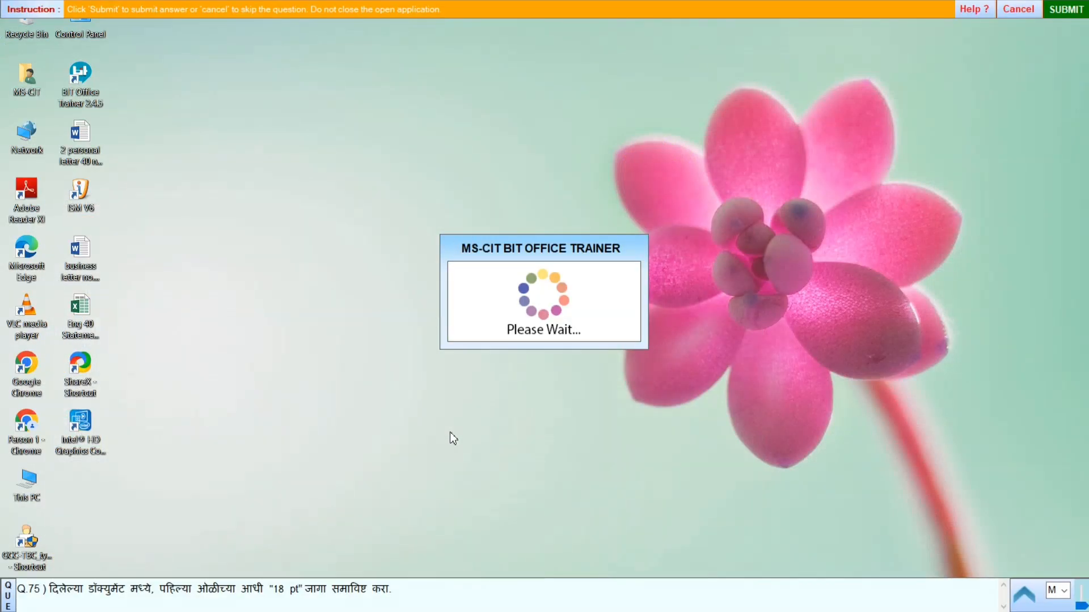
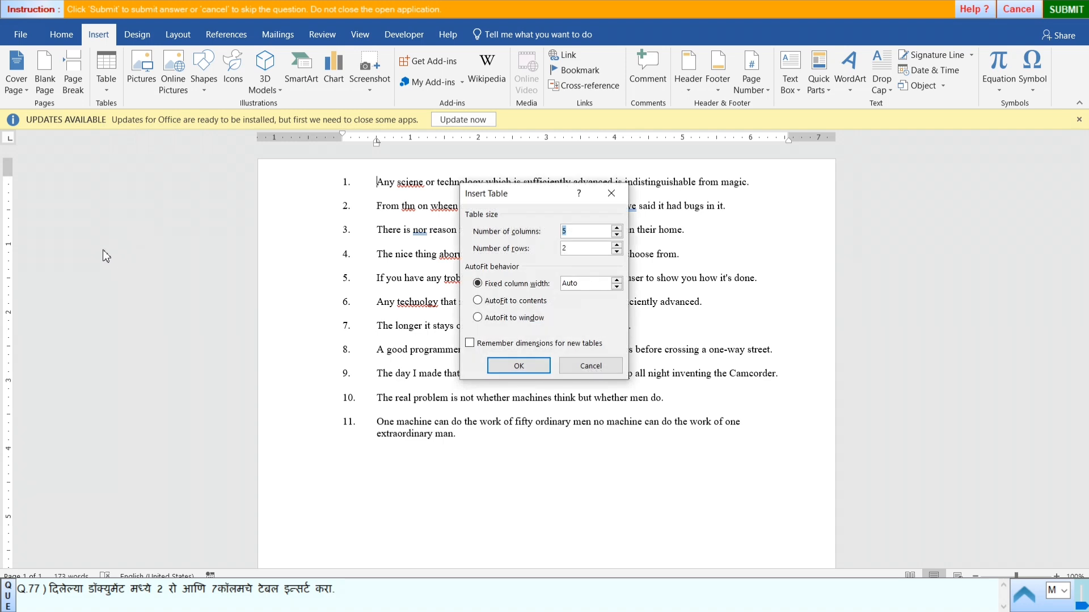
# - Set the number of columns to 7 and insert the table with 2 rows above the numbered list
pyautogui.write('7')
pyautogui.click(535, 366)
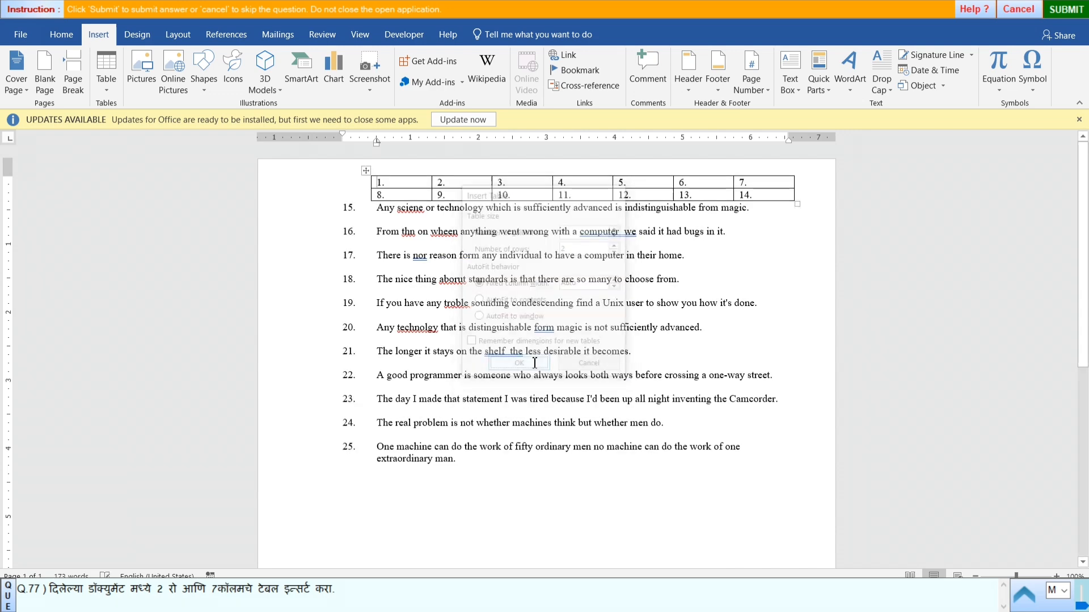
# - Submit the answer to question 77 and start practical question 78
pyautogui.click(1055, 12)
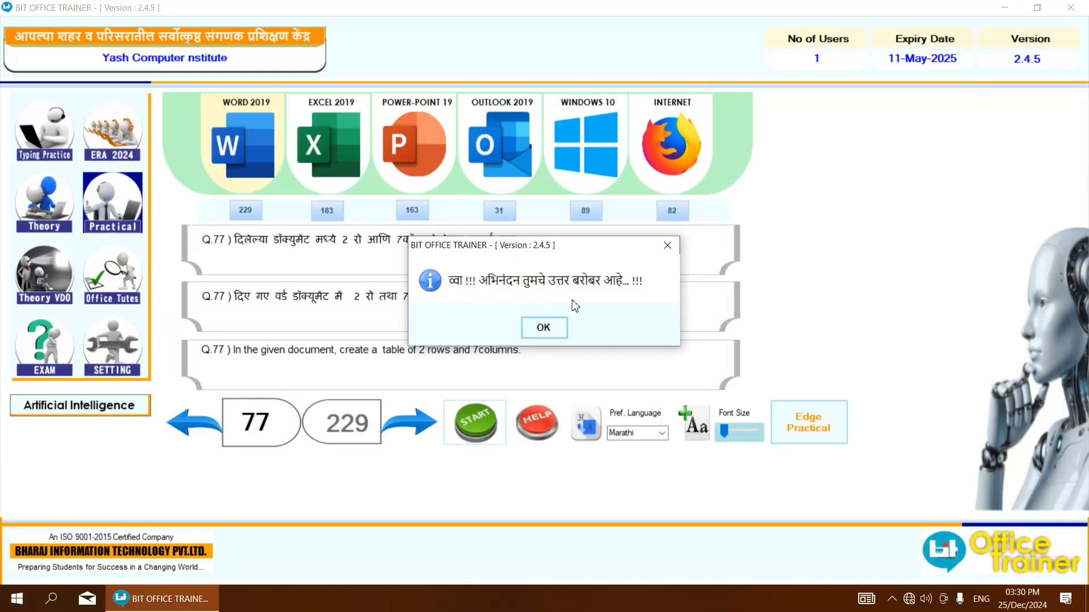
pyautogui.click(549, 328)
pyautogui.click(435, 419)
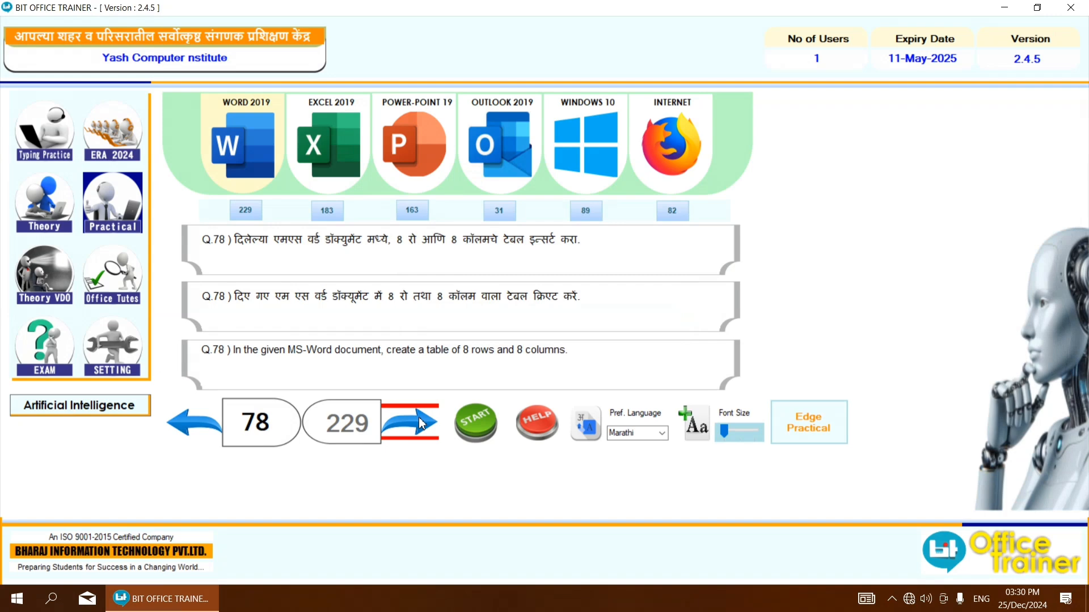
pyautogui.click(461, 430)
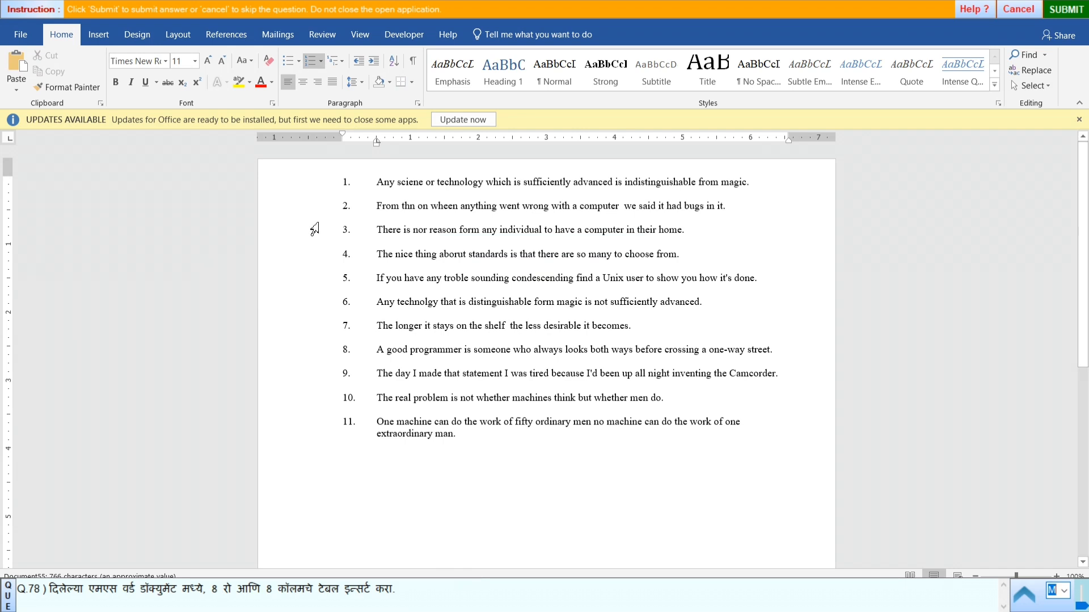
# - Insert a table of 8 columns and 8 rows at the start of the numbered list
pyautogui.click(94, 36)
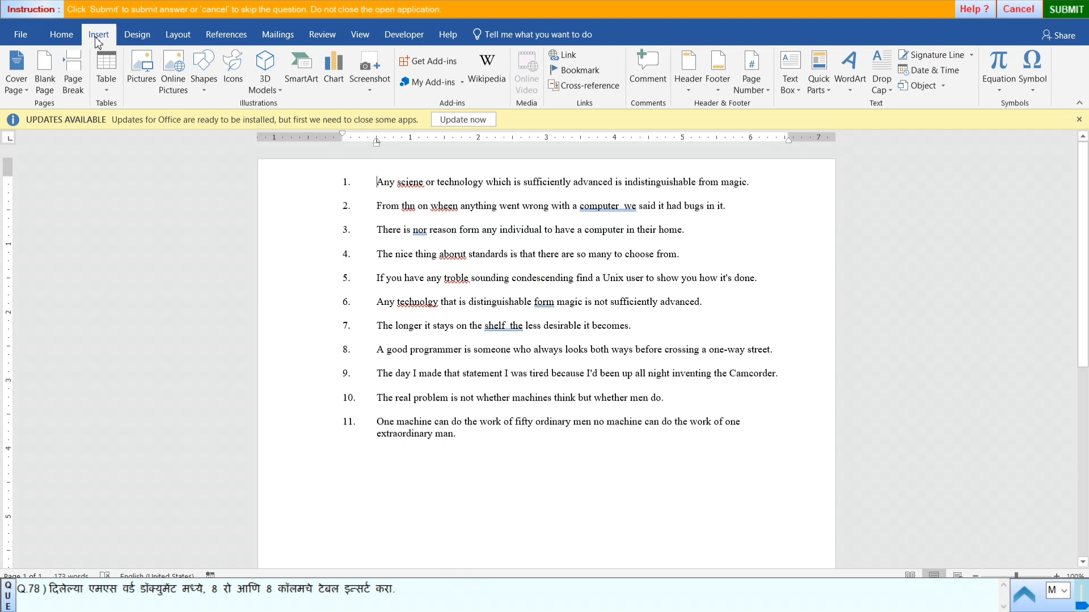
pyautogui.click(114, 83)
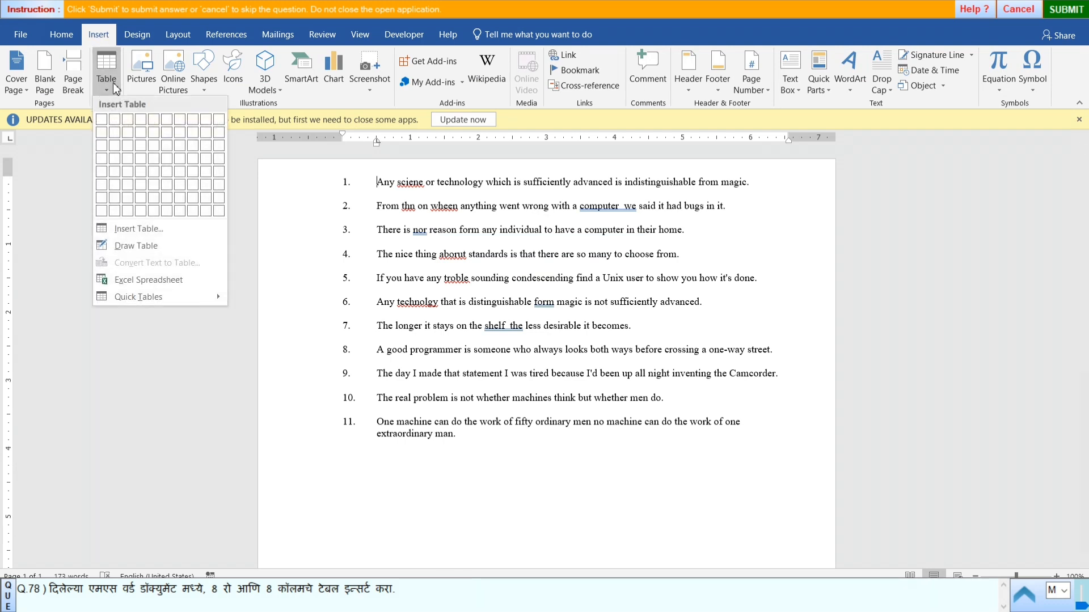
pyautogui.click(136, 229)
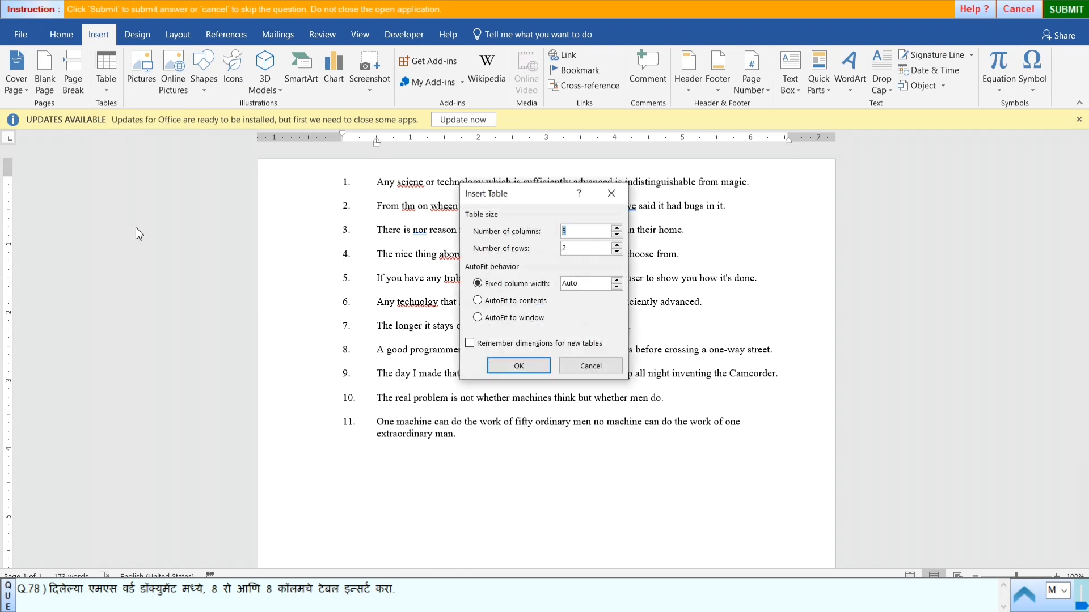
pyautogui.click(574, 230)
pyautogui.press('BackSpace')
pyautogui.write('8')
pyautogui.click(570, 248)
pyautogui.press('BackSpace')
pyautogui.write('8')
pyautogui.click(539, 365)
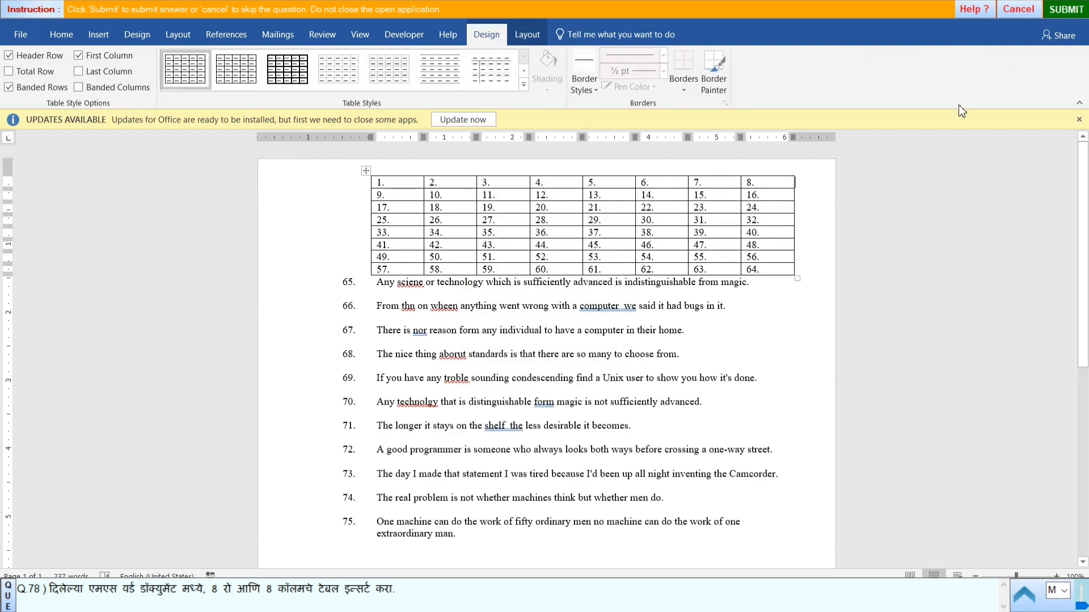
# - Submit the answer to question 78 and start practical question 79
pyautogui.click(1060, 11)
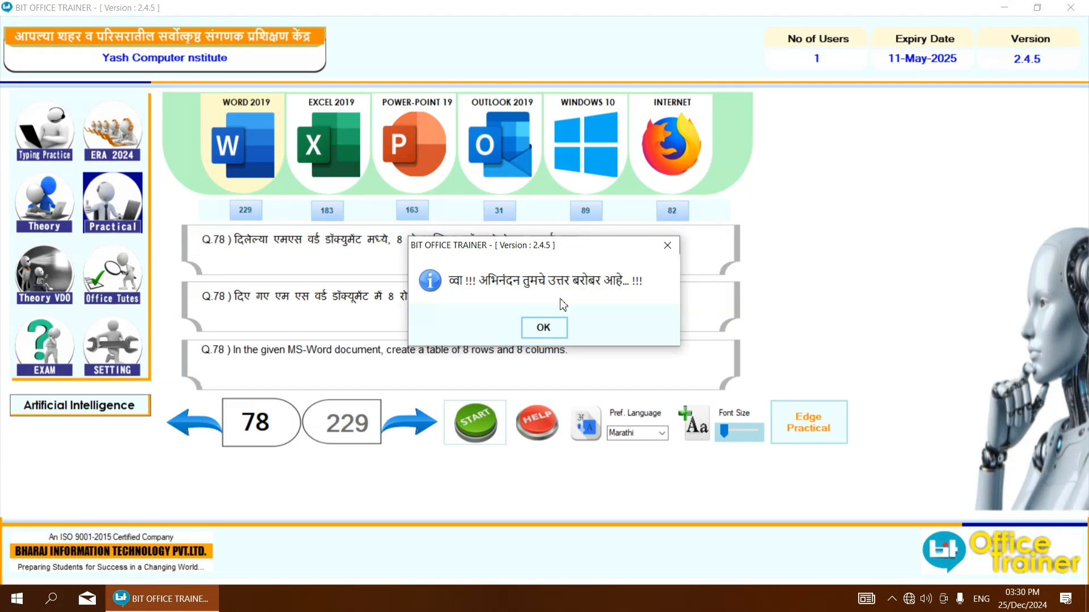
pyautogui.click(554, 326)
pyautogui.click(408, 420)
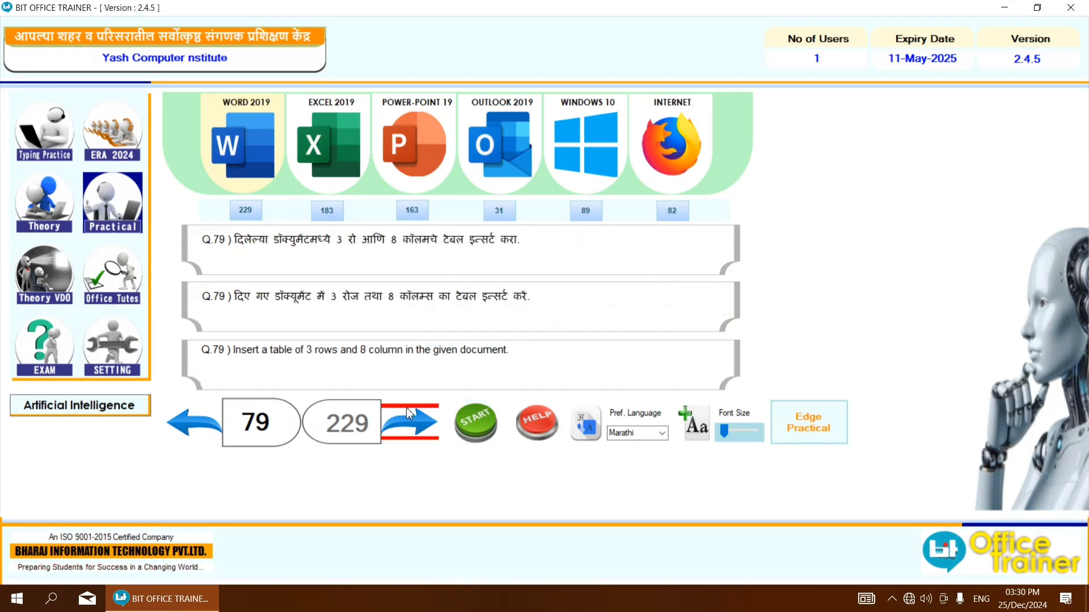
pyautogui.click(493, 419)
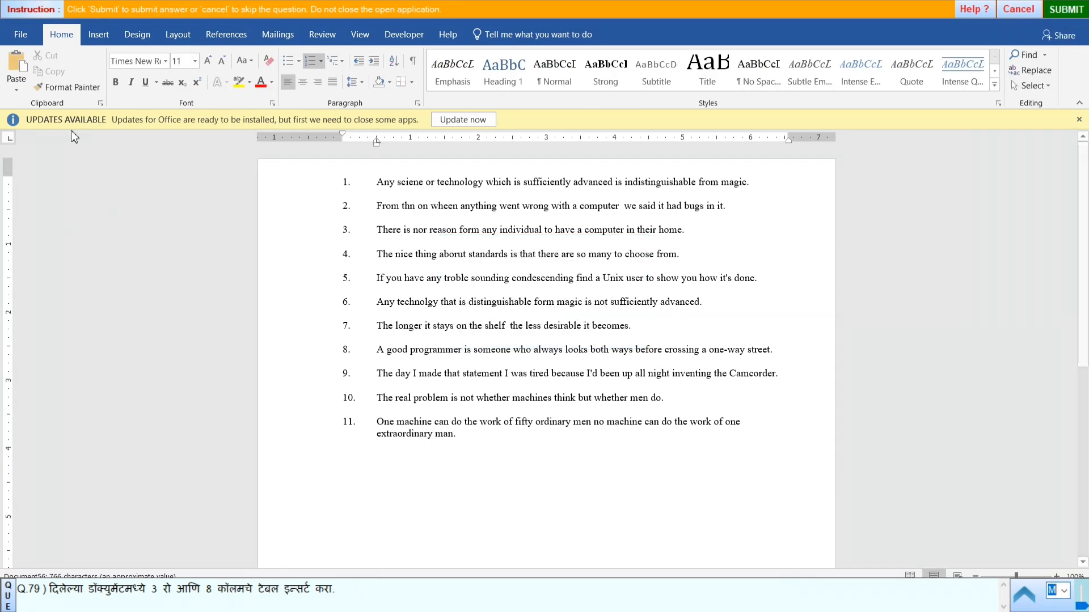
# - Insert a table of 8 columns and 3 rows at the start of the numbered list
pyautogui.click(89, 38)
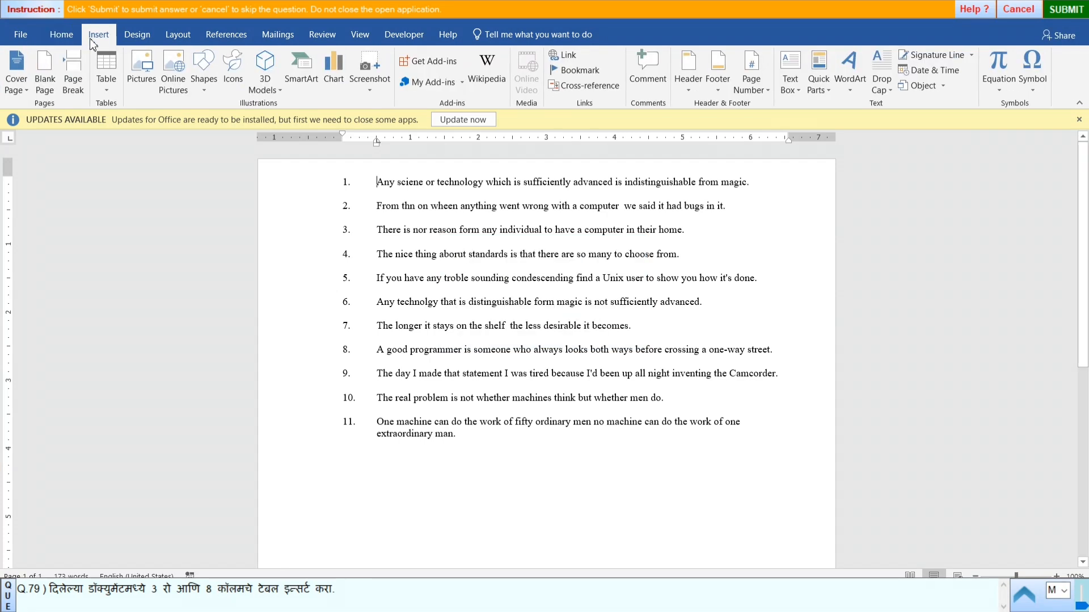
pyautogui.click(111, 78)
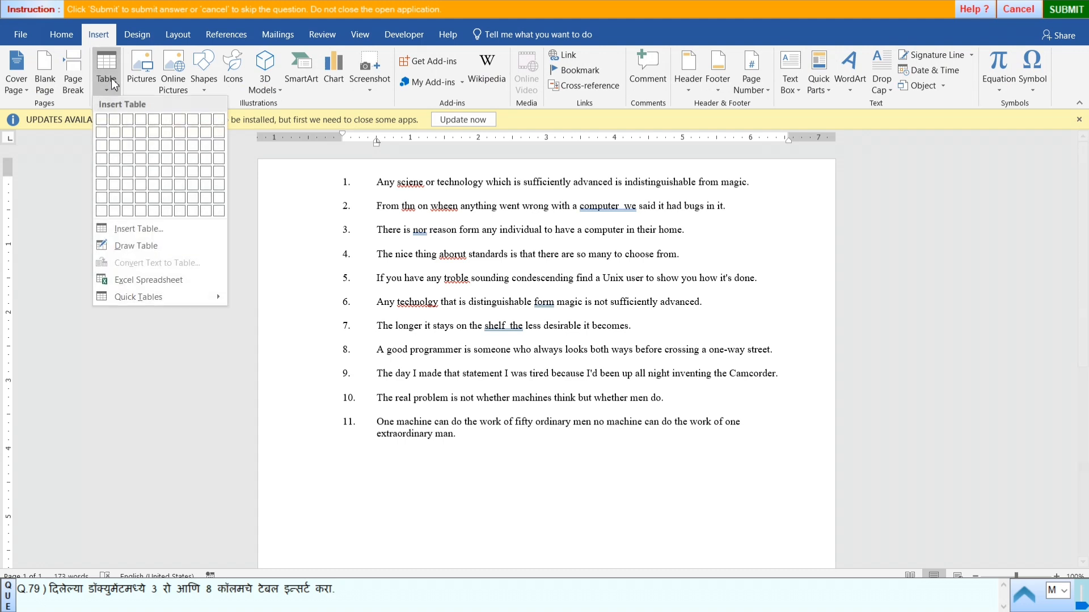
pyautogui.click(142, 229)
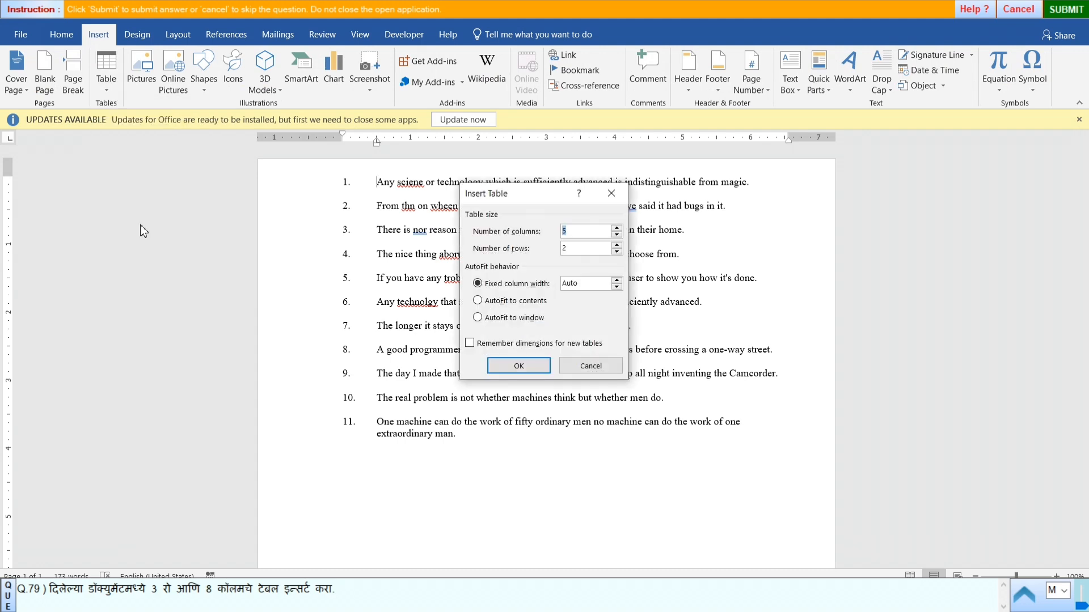
pyautogui.press('BackSpace')
pyautogui.write('8')
pyautogui.click(581, 250)
pyautogui.press('BackSpace')
pyautogui.write('3')
pyautogui.click(541, 369)
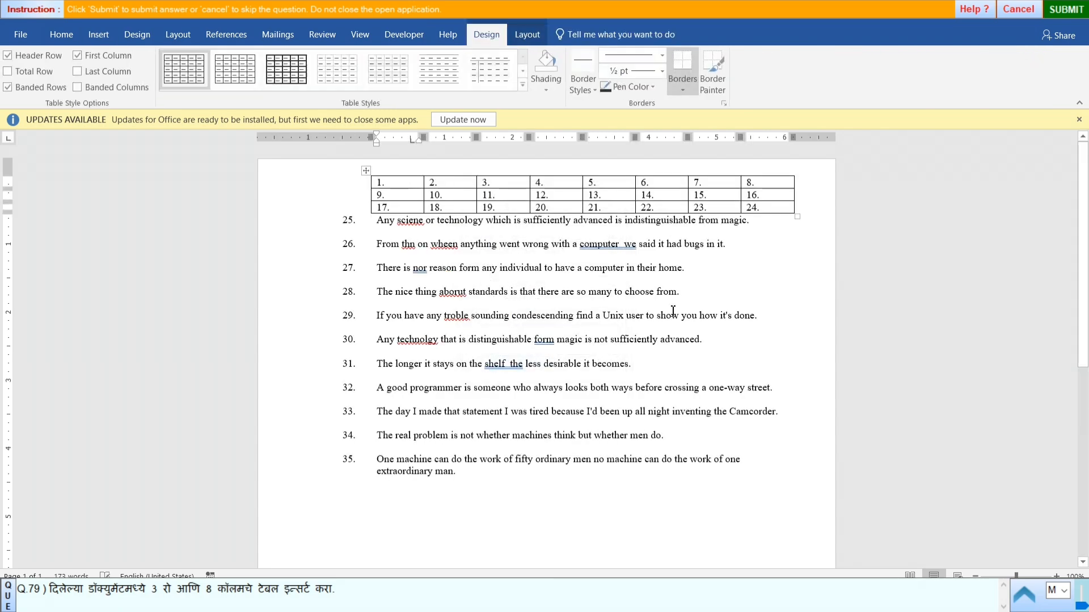
# - Submit the answer to question 79 and start practical question 80
pyautogui.click(1052, 12)
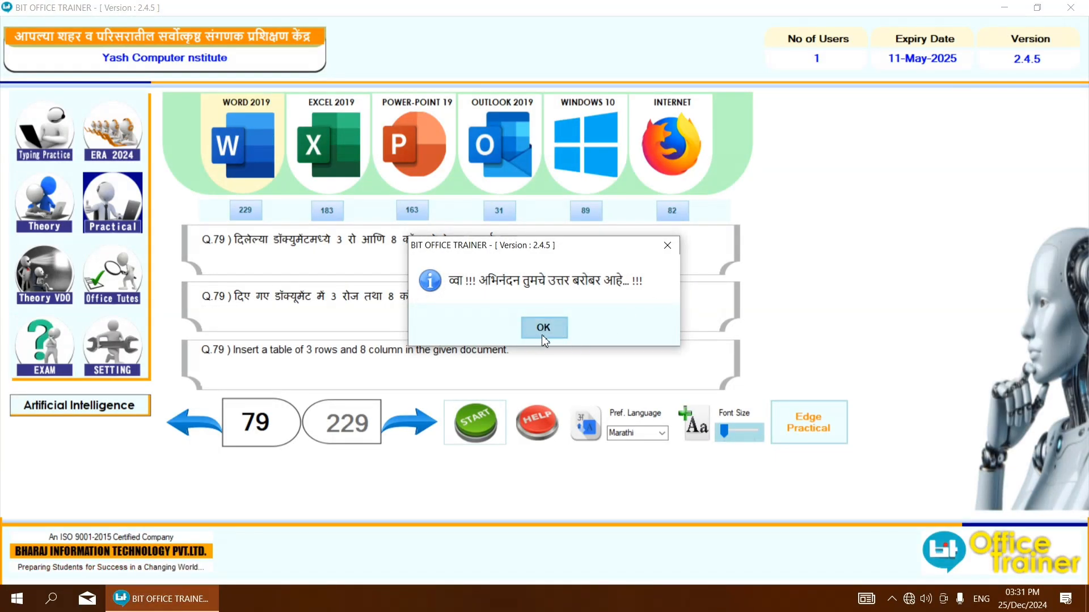
pyautogui.click(542, 334)
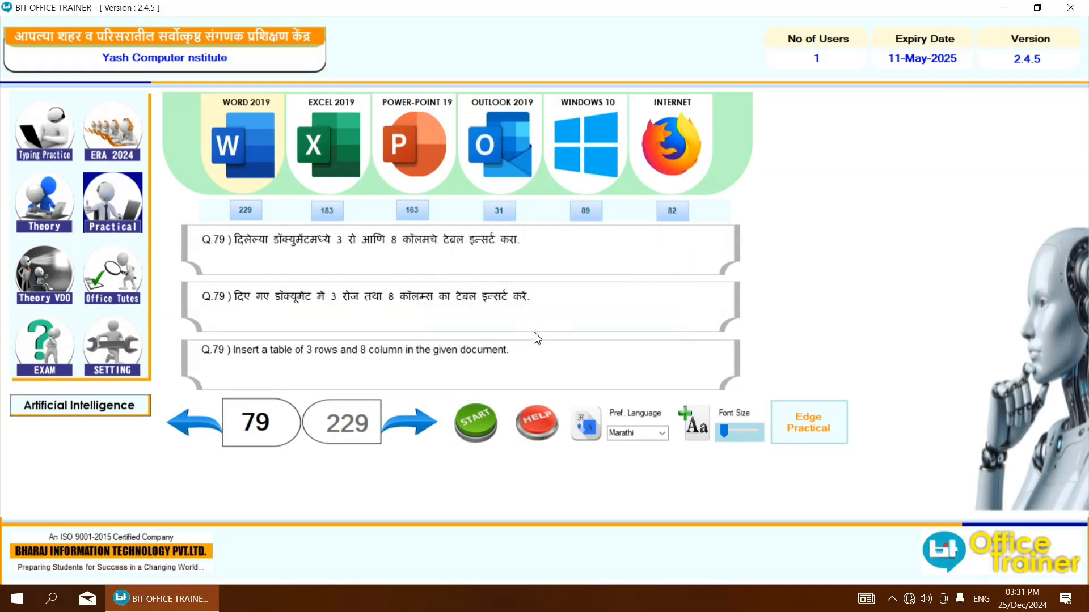
pyautogui.click(417, 440)
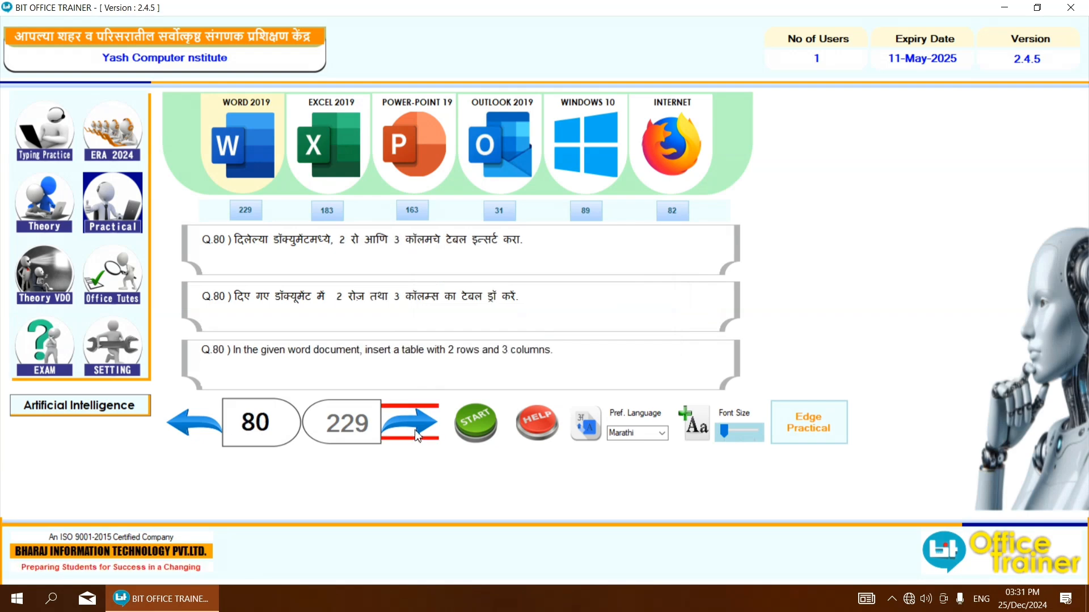
pyautogui.click(481, 430)
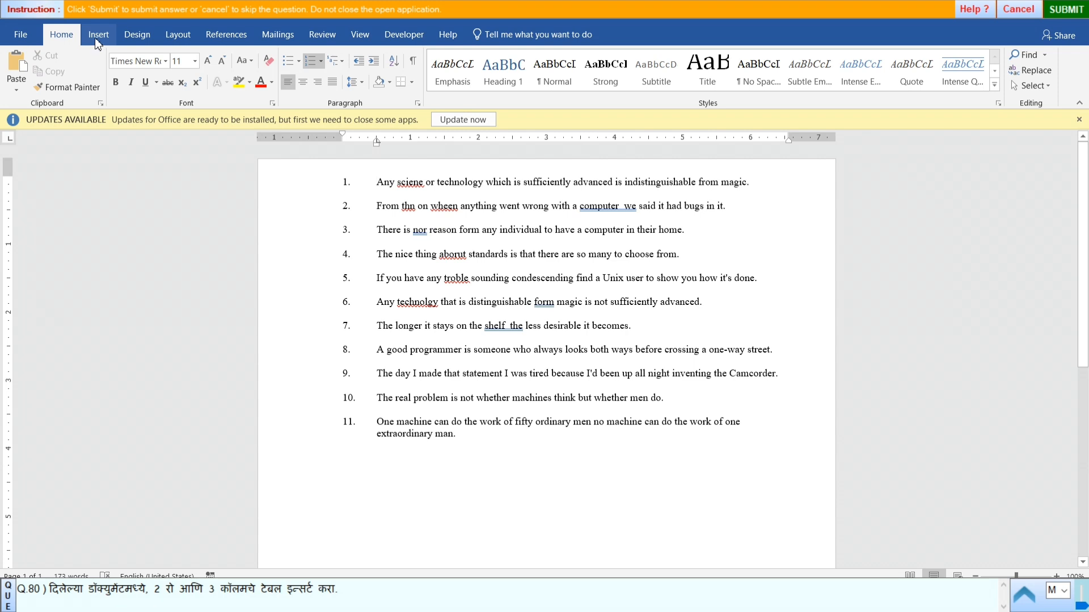
# - Insert a table of 3 columns and 2 rows at the start of the numbered list
pyautogui.click(95, 39)
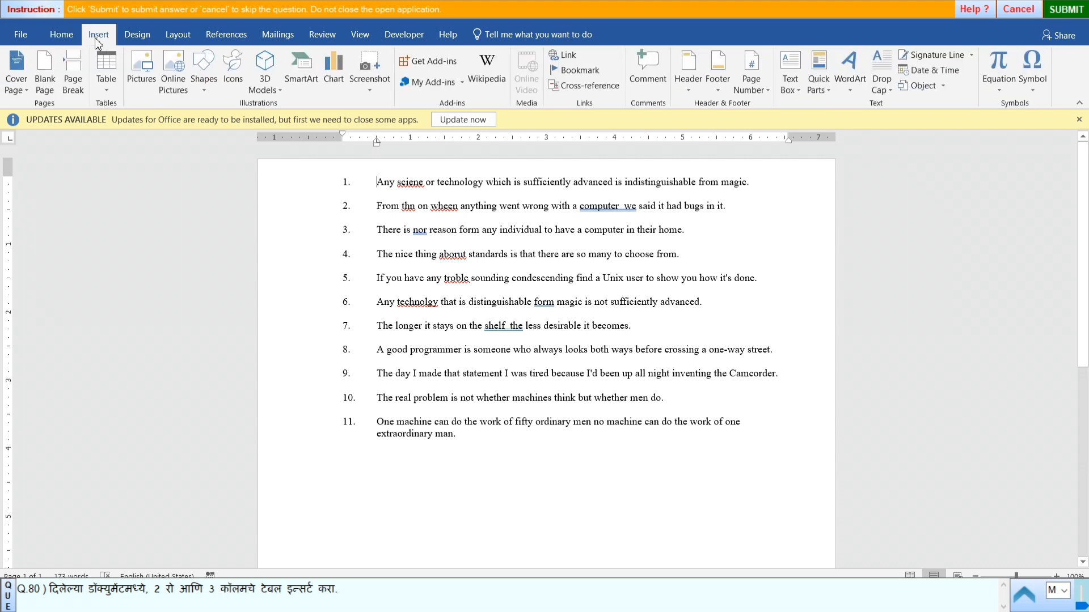
pyautogui.click(106, 83)
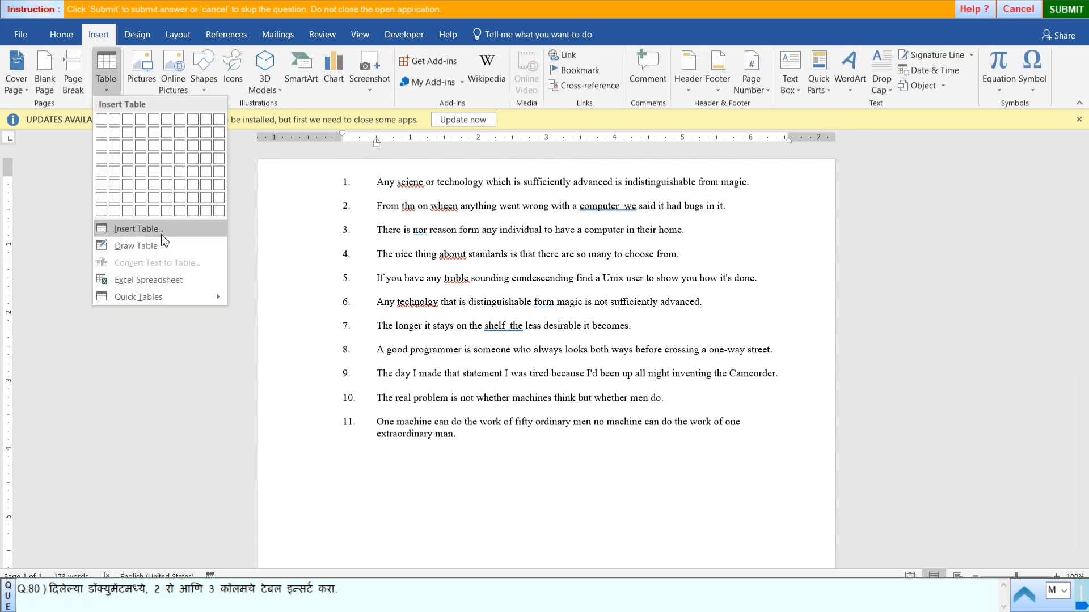
pyautogui.click(161, 234)
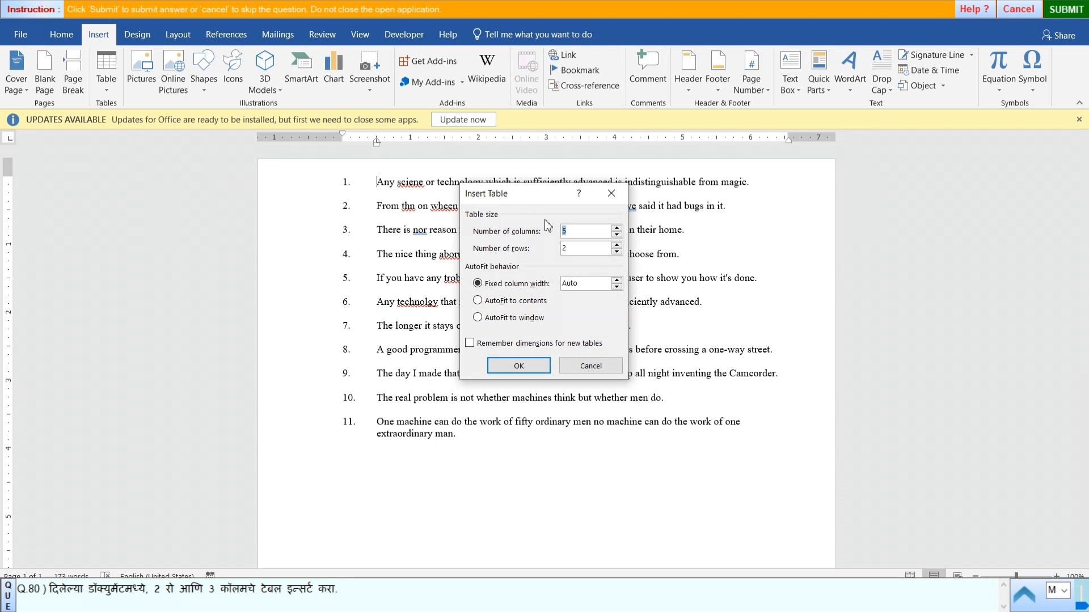
pyautogui.write('3')
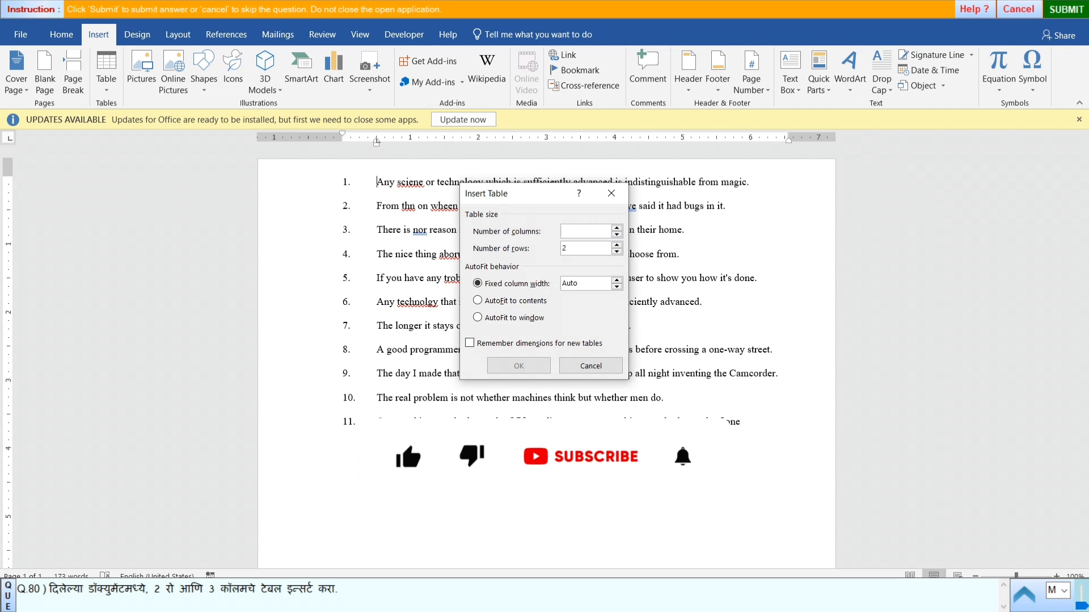
pyautogui.write('3')
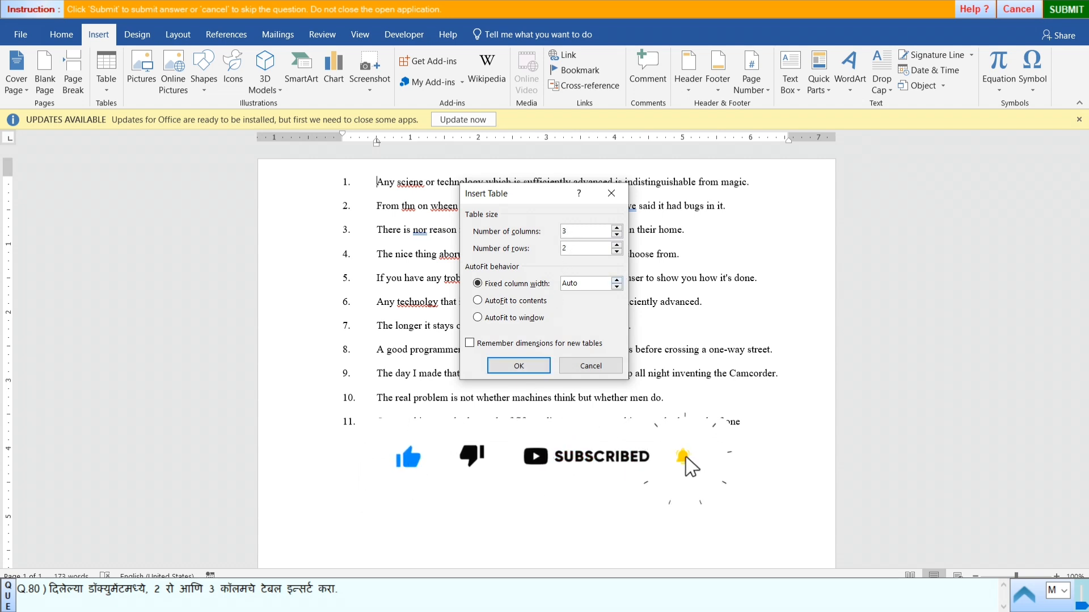
pyautogui.click(491, 371)
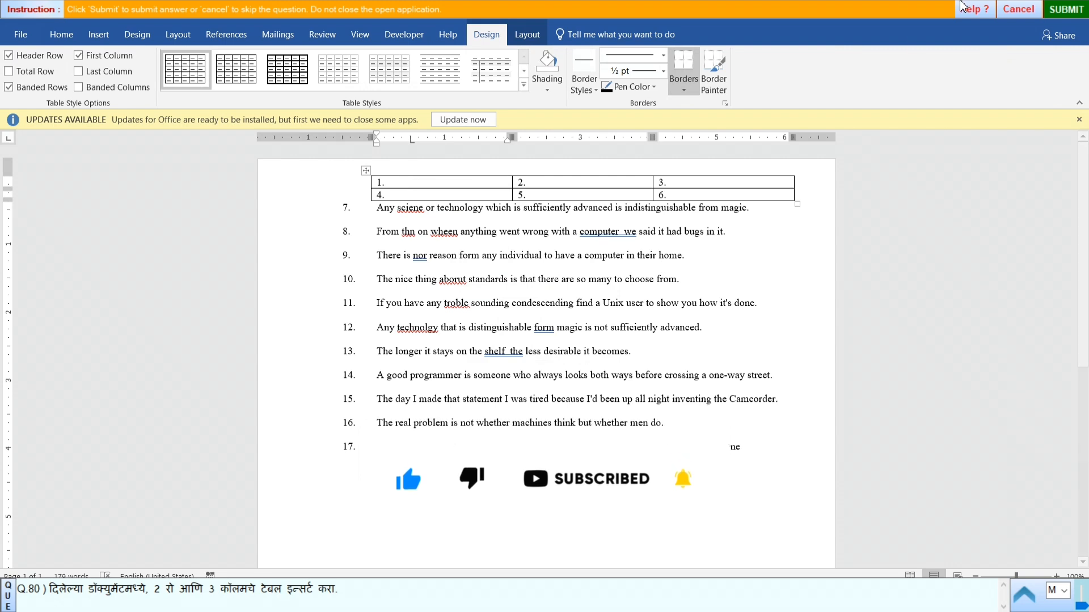
# - Submit the answer to question 80 and start practical question 81
pyautogui.click(1063, 10)
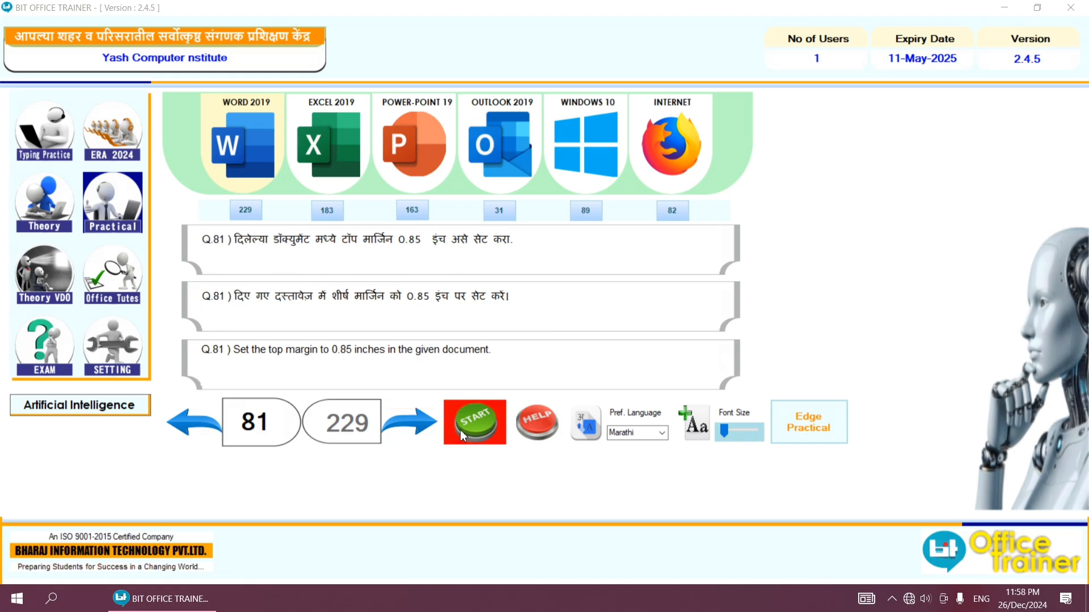
pyautogui.click(475, 422)
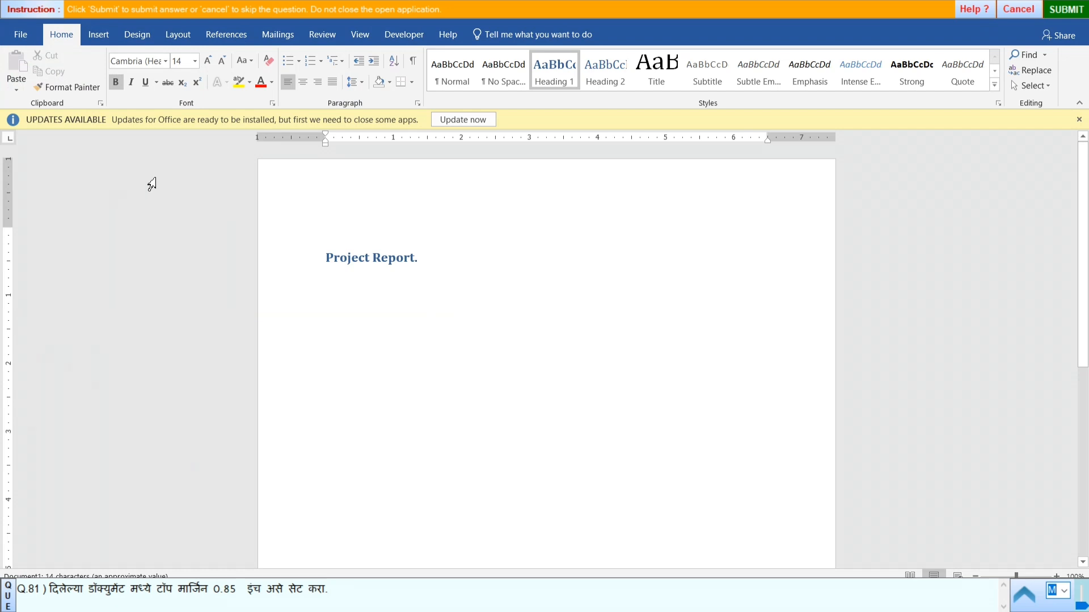
# - Set the top page margin of the Project Report document to 0.85 inches using custom margins
pyautogui.click(178, 36)
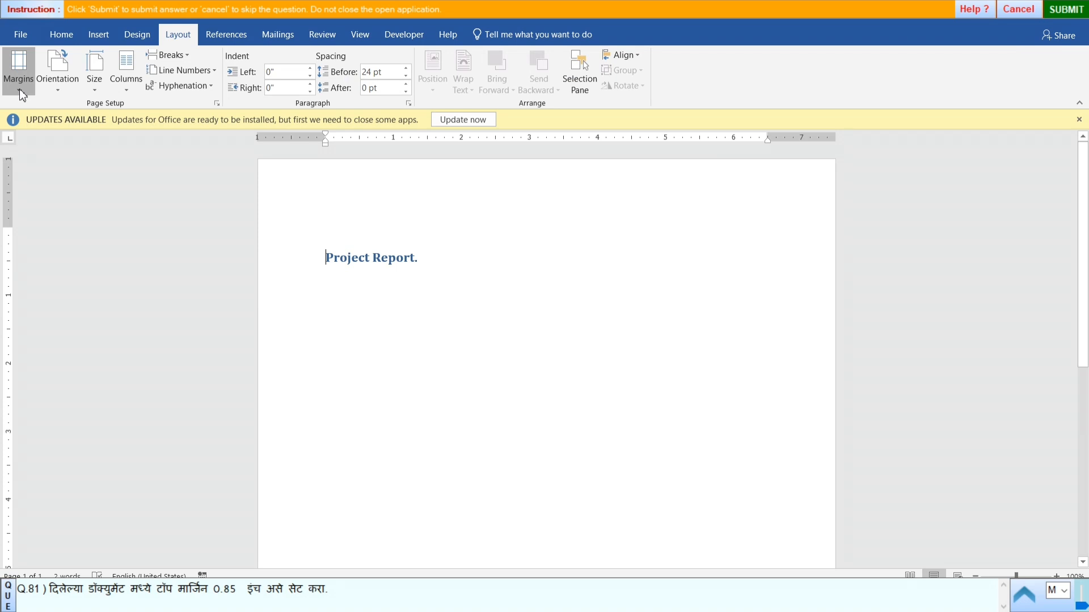
pyautogui.click(19, 85)
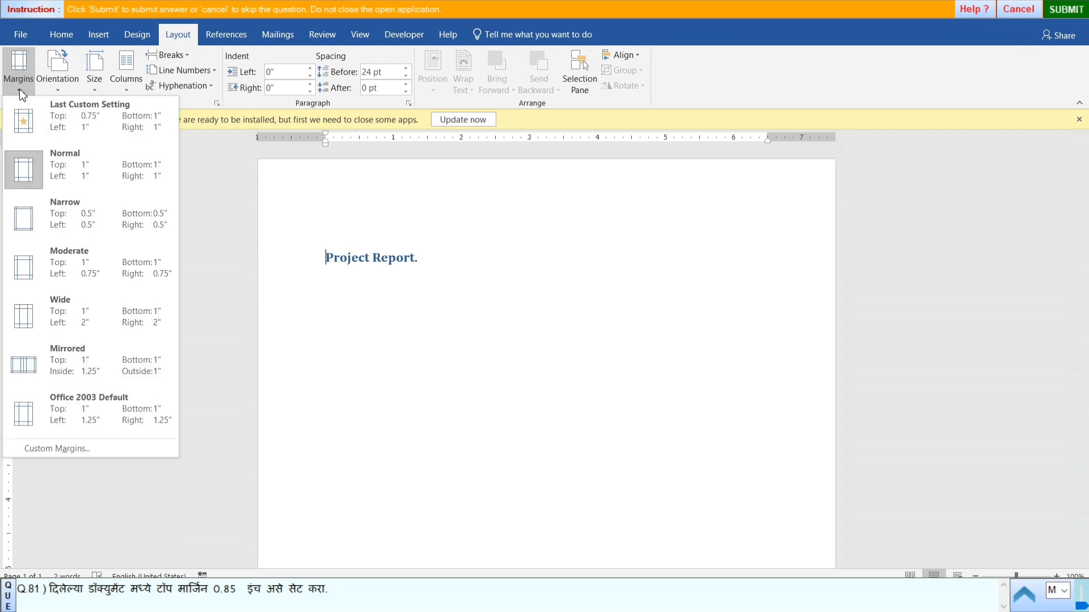
pyautogui.click(63, 455)
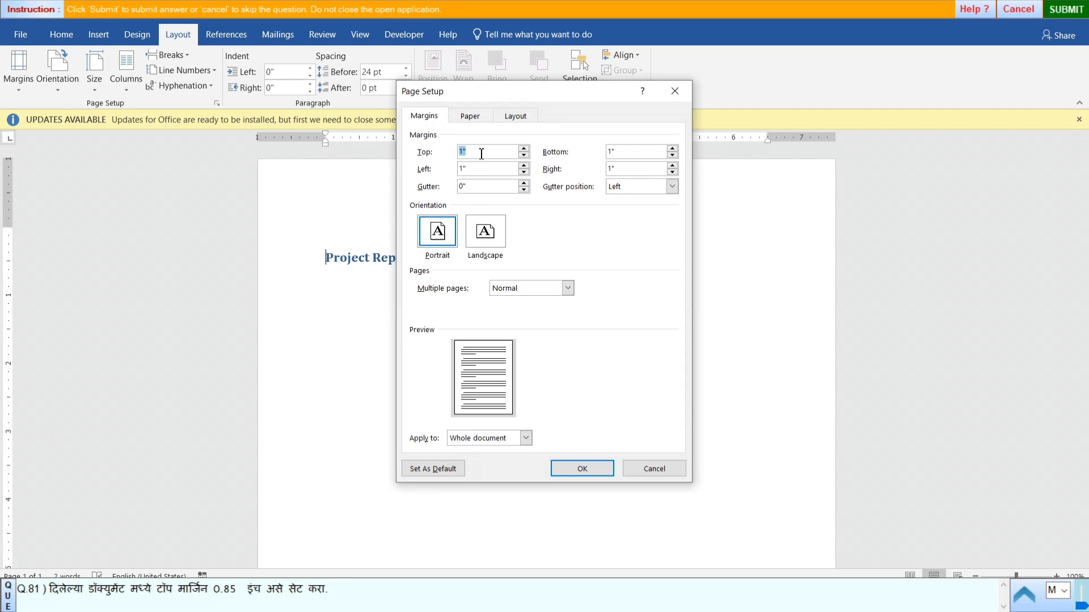
pyautogui.press('BackSpace')
pyautogui.click(565, 474)
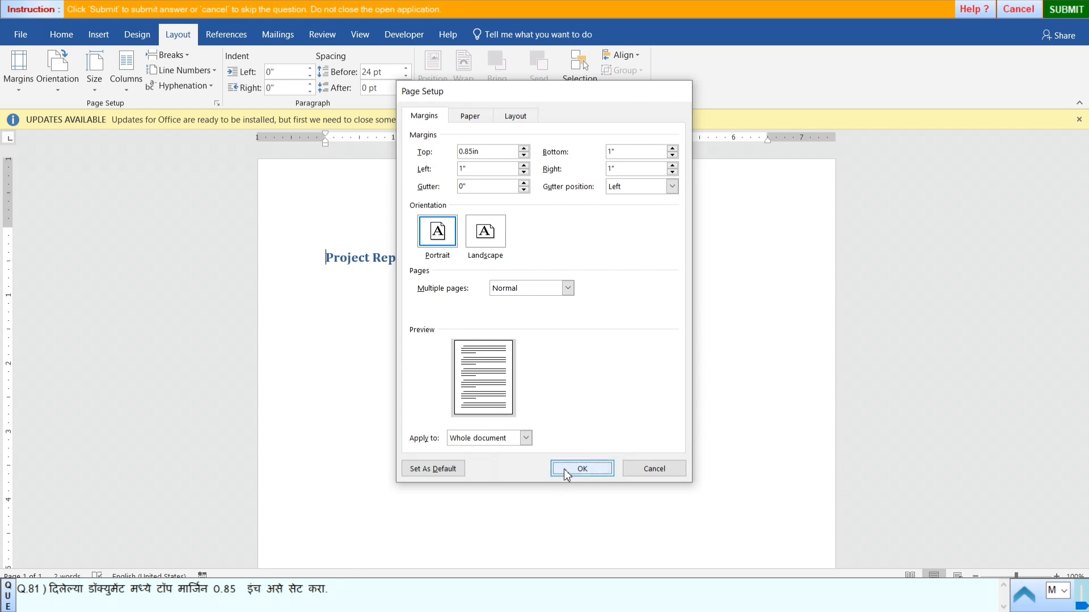
# - Submit the answer to question 81 and start practical question 82
pyautogui.click(1068, 9)
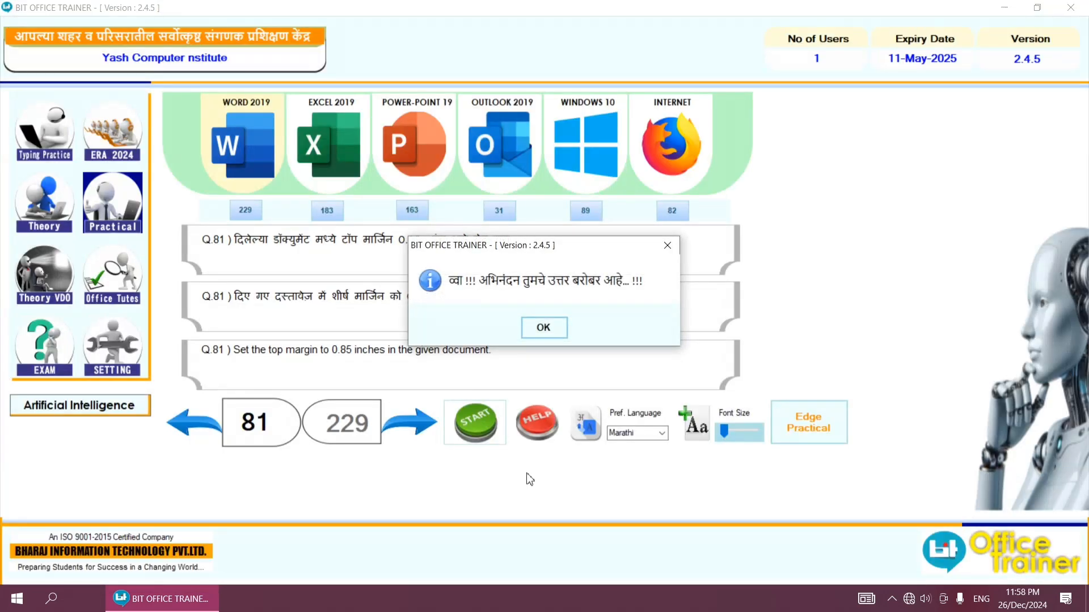
pyautogui.click(543, 327)
pyautogui.click(404, 425)
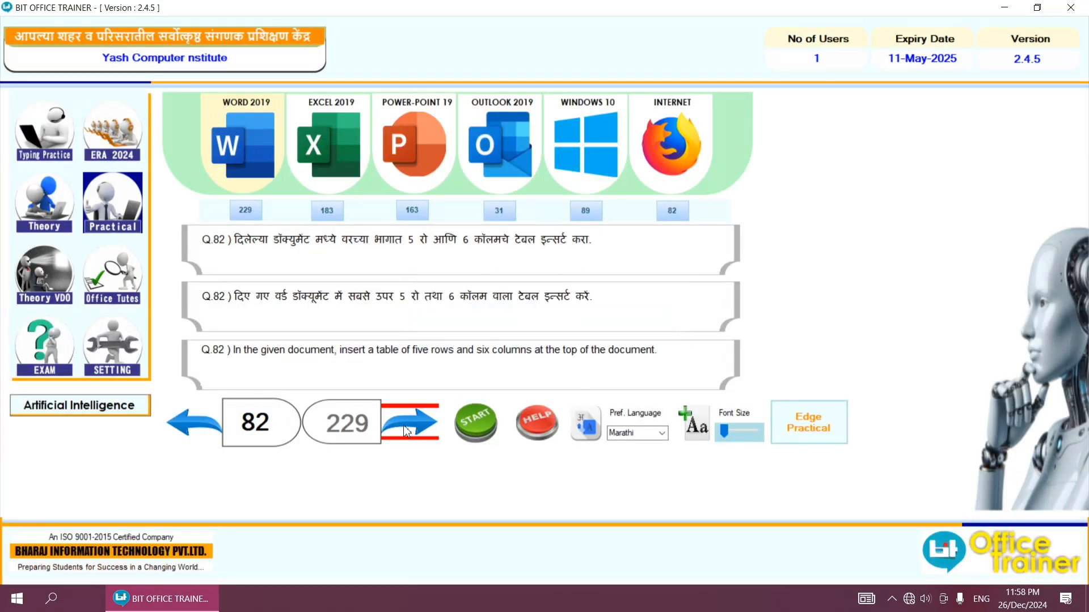
pyautogui.click(466, 420)
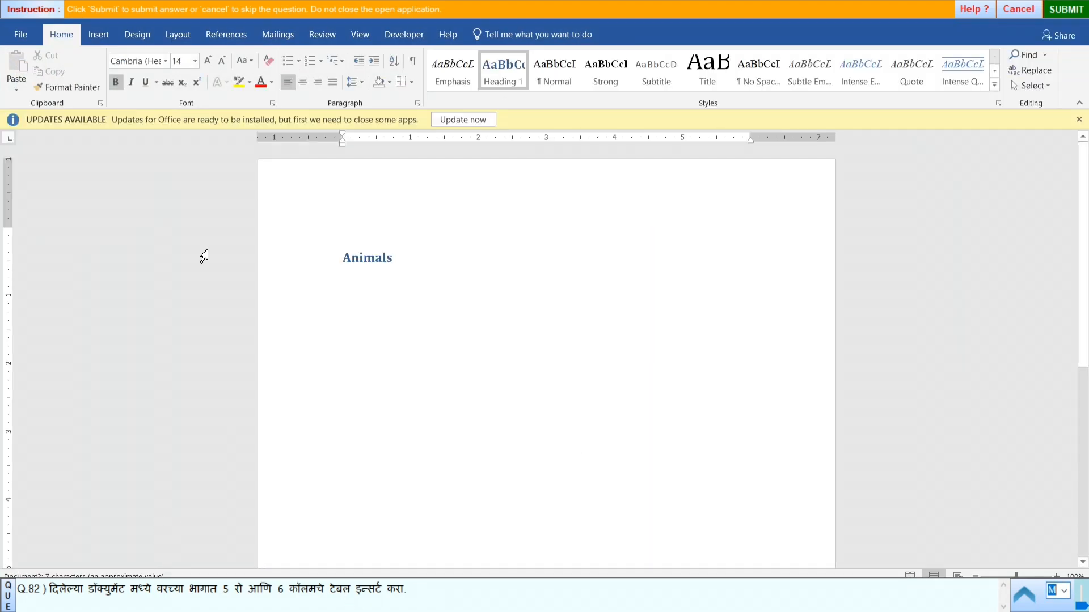
# - Insert a table of 6 columns and 5 rows above the Animals heading
pyautogui.click(105, 42)
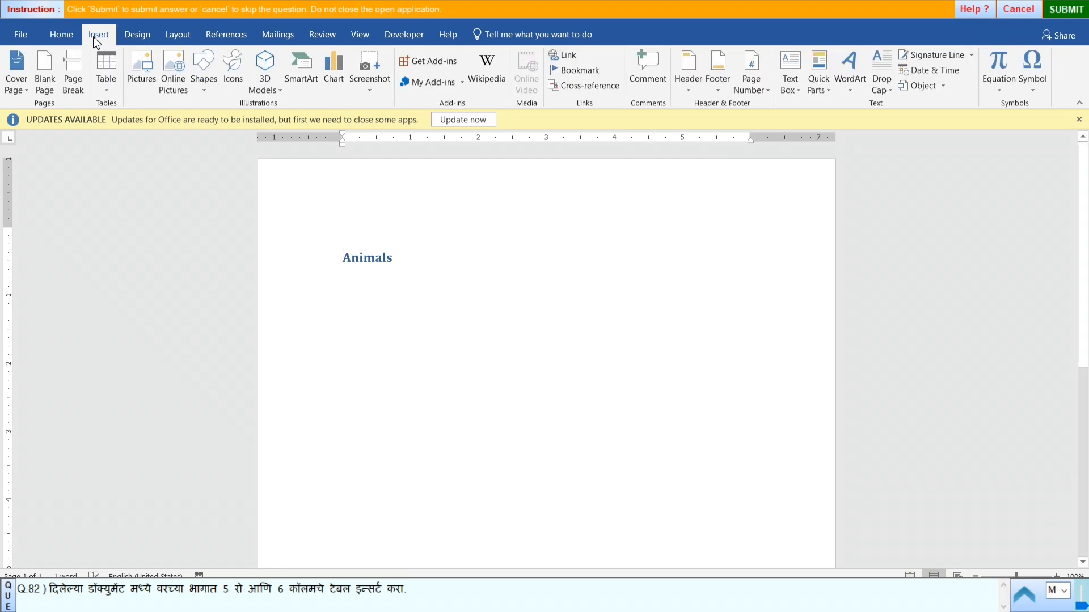
pyautogui.click(109, 86)
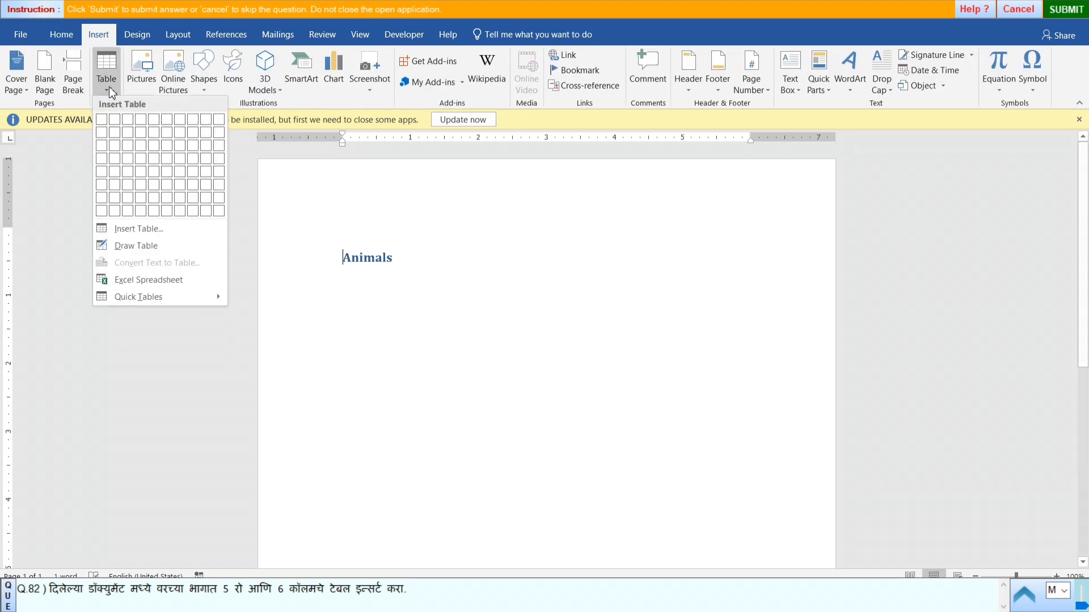
pyautogui.click(150, 233)
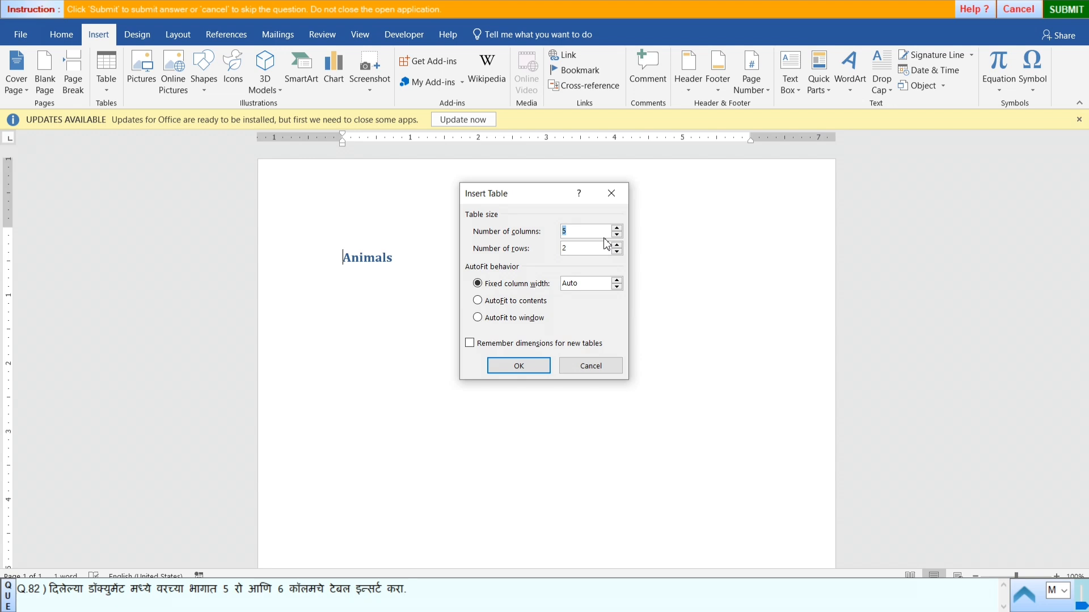
pyautogui.write('6')
pyautogui.click(571, 247)
pyautogui.press('BackSpace')
pyautogui.write('5')
pyautogui.click(509, 367)
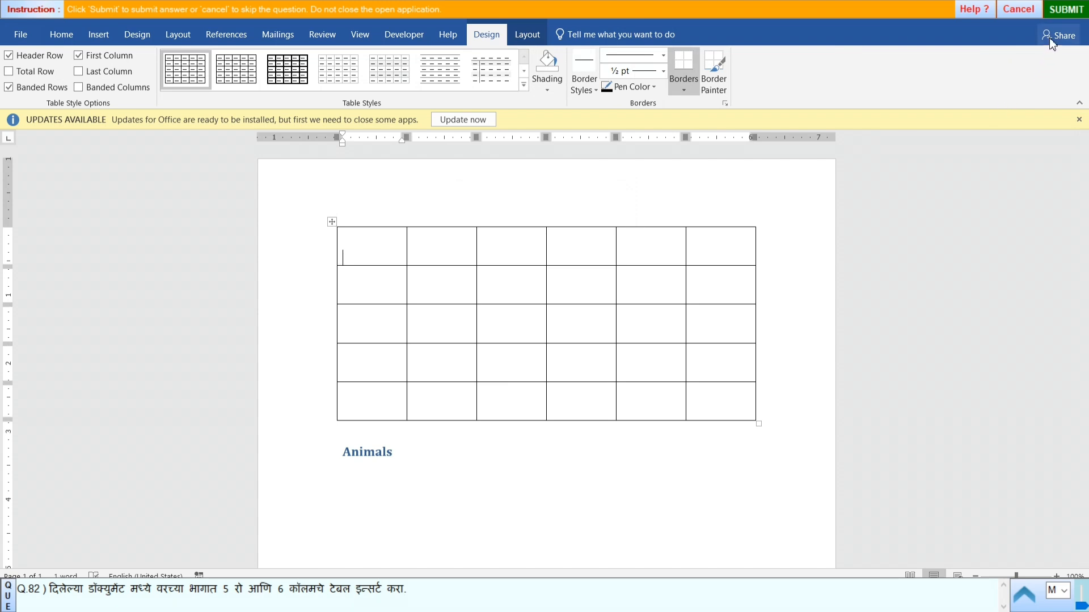
# - Submit the answer to question 82 and start practical question 83
pyautogui.click(1066, 11)
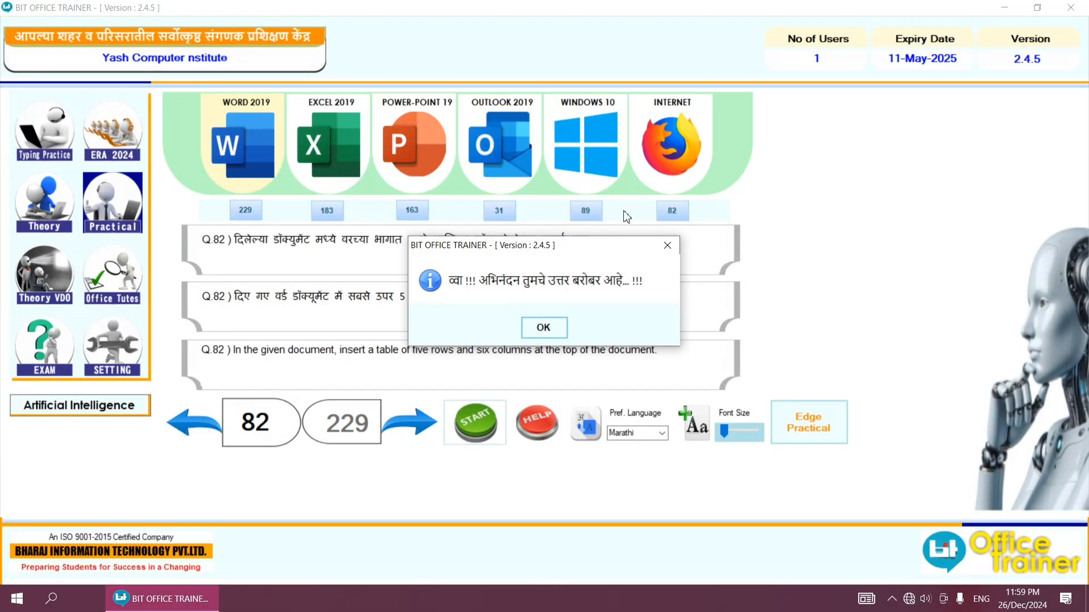
pyautogui.click(549, 334)
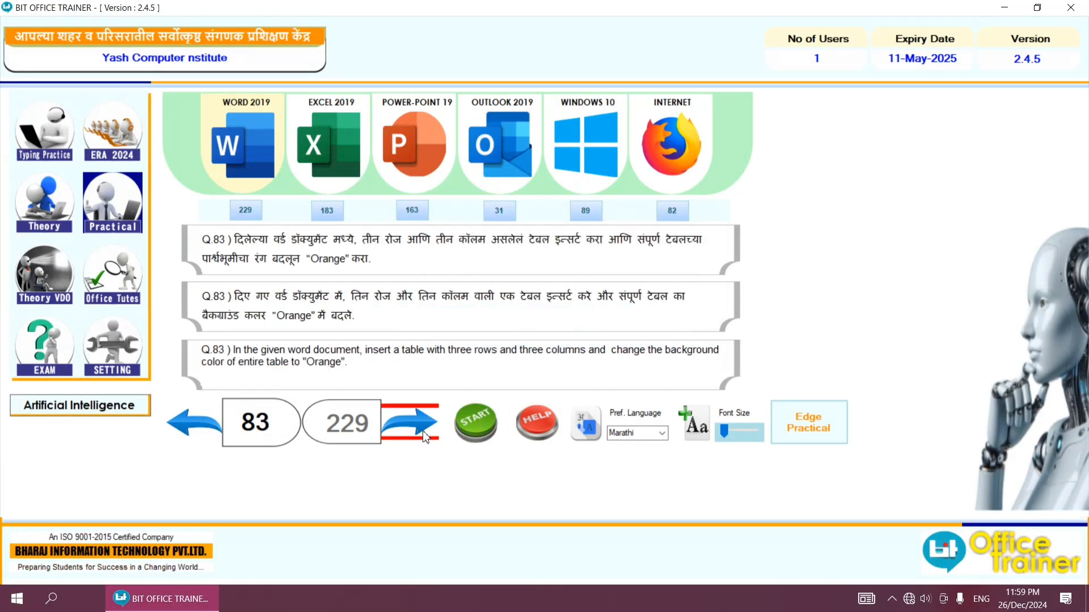
pyautogui.click(457, 414)
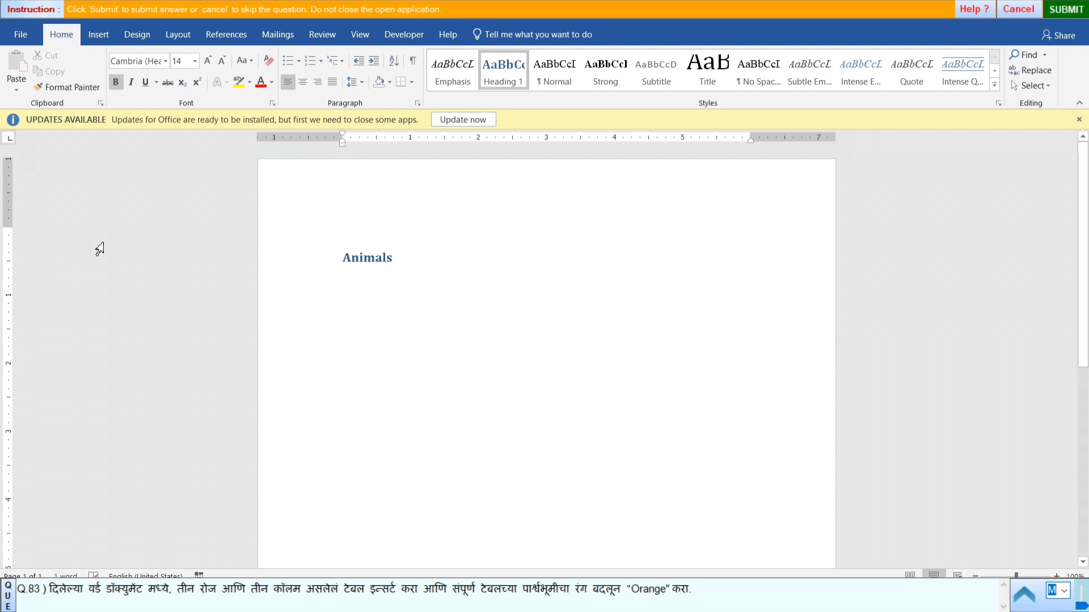
# - Insert a table of 3 columns and 3 rows above the Animals heading
pyautogui.click(91, 35)
pyautogui.click(100, 93)
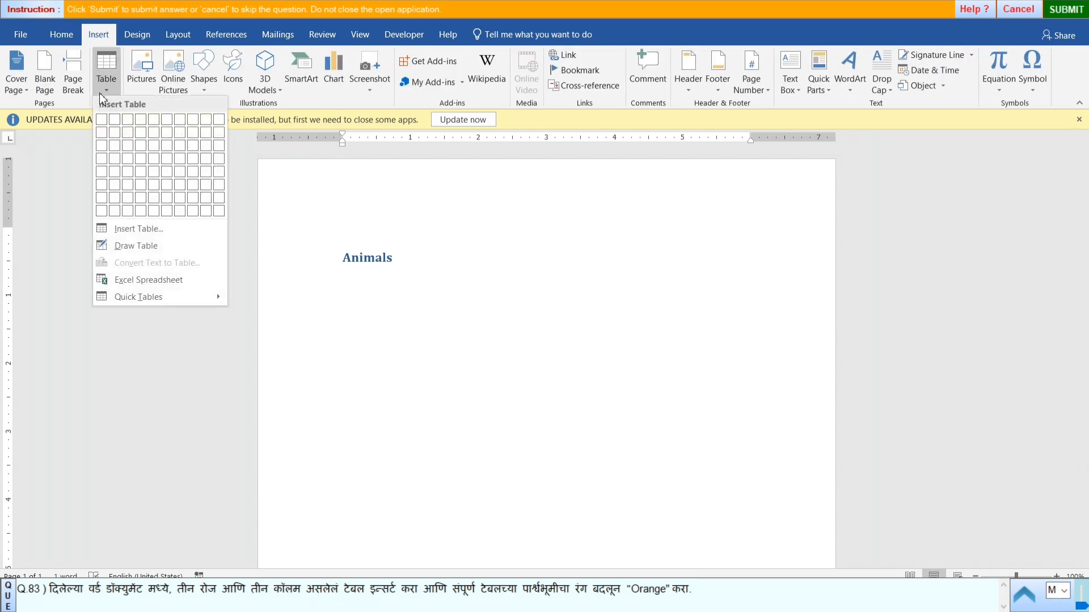
pyautogui.click(110, 228)
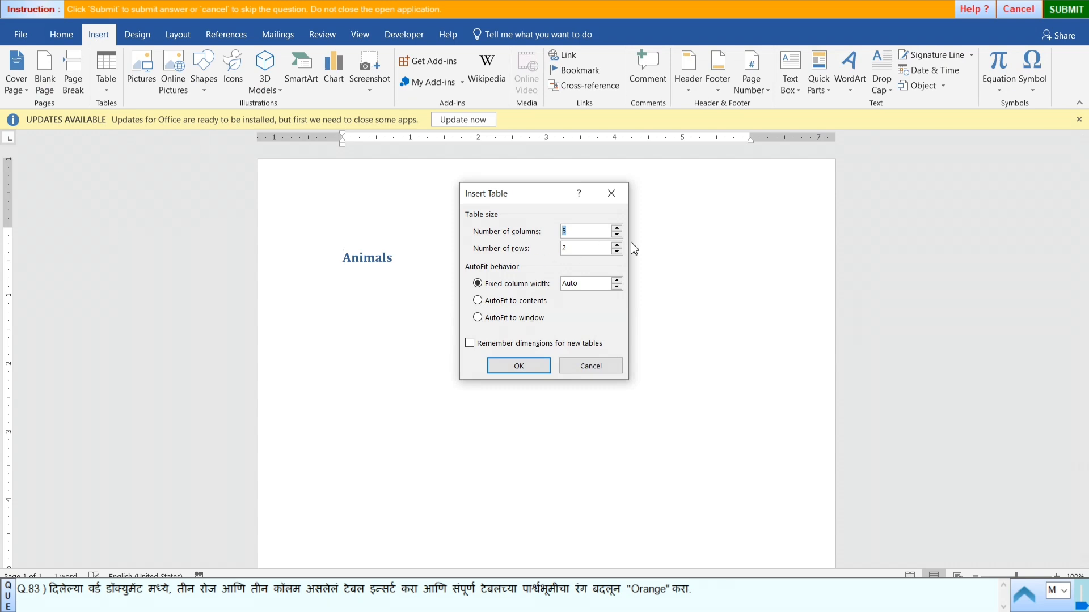
pyautogui.click(582, 232)
pyautogui.press('BackSpace')
pyautogui.write('3')
pyautogui.click(580, 250)
pyautogui.press('BackSpace')
pyautogui.write('3')
pyautogui.click(522, 373)
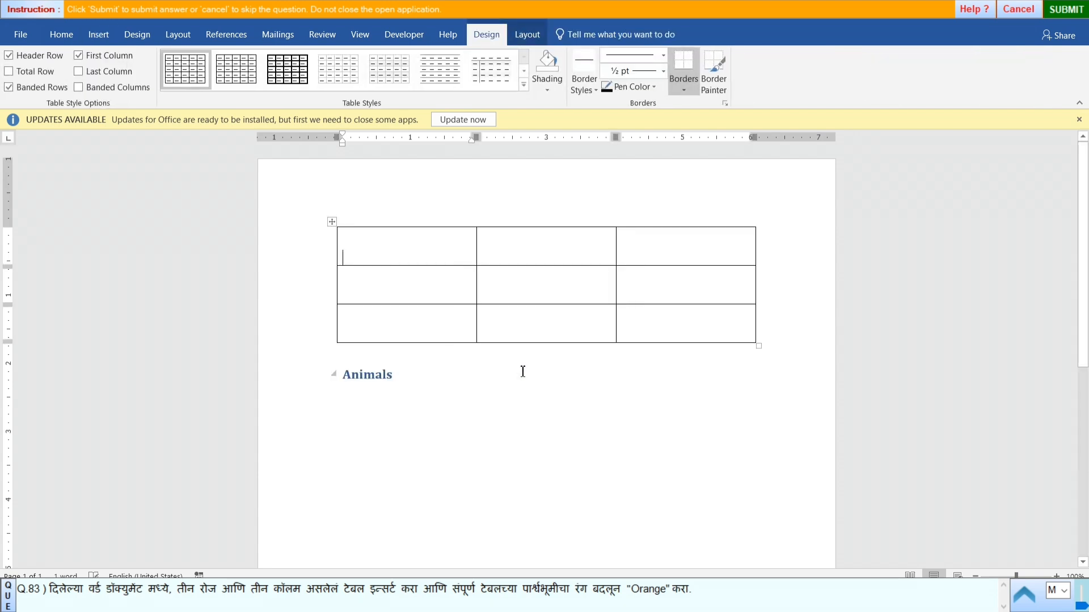
# - Shade the entire 3-by-3 table with the standard color Orange and deselect it
pyautogui.click(333, 223)
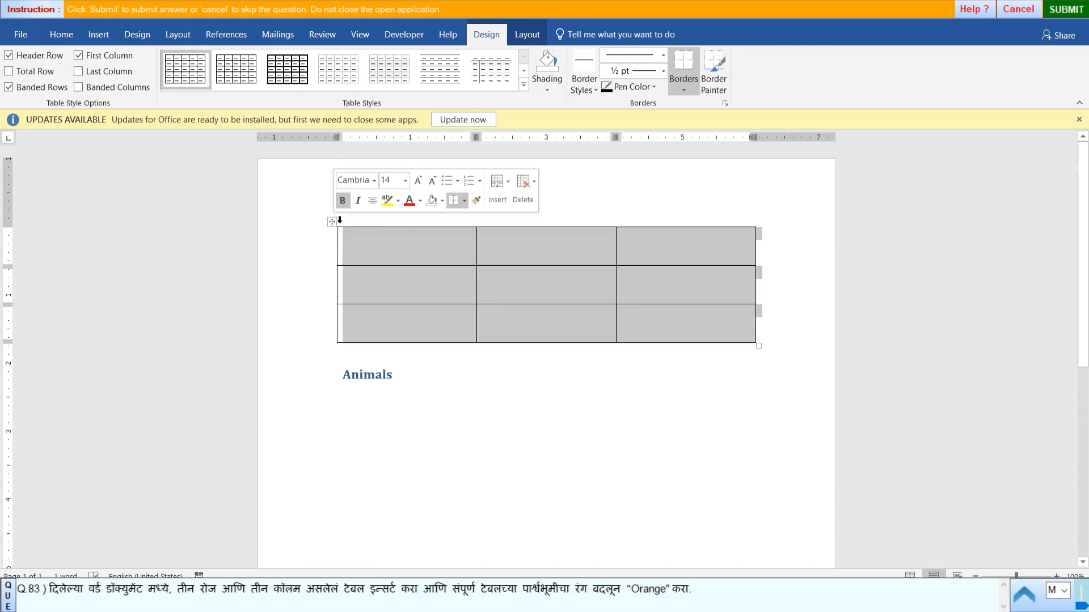
pyautogui.click(546, 92)
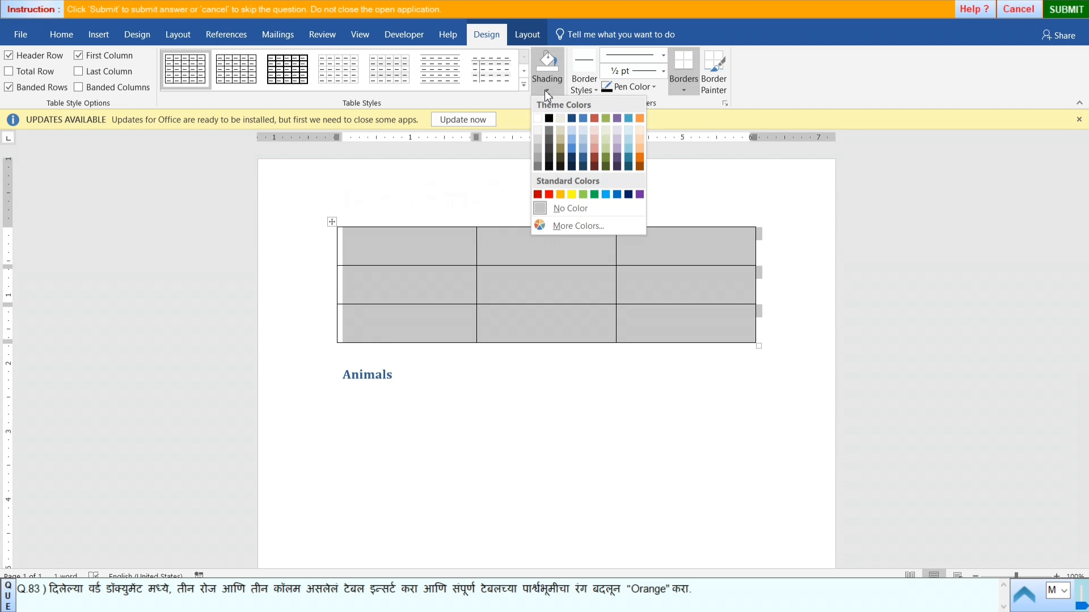
pyautogui.click(559, 196)
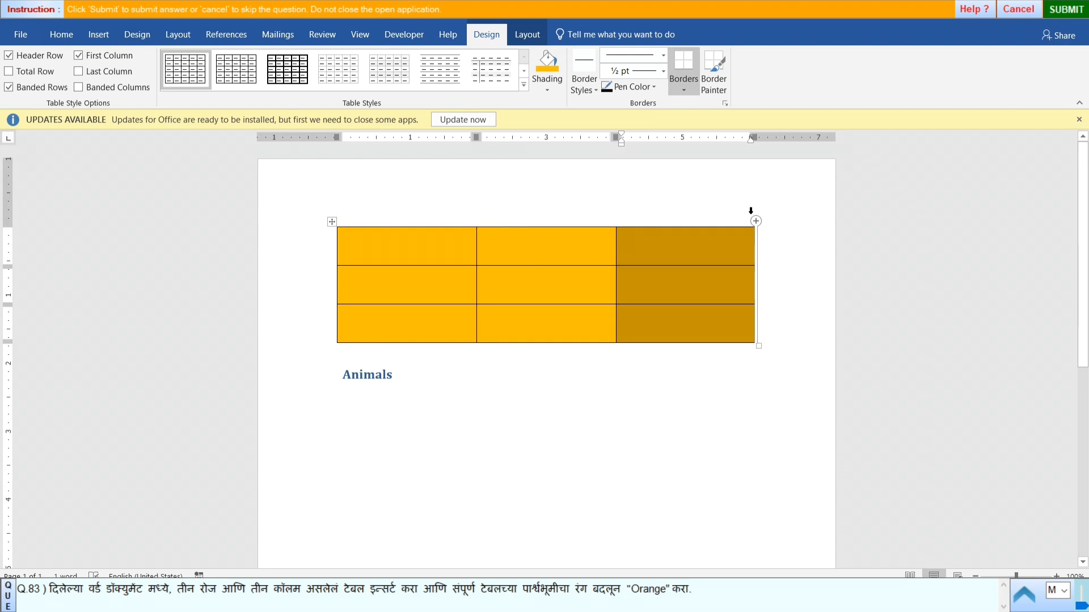
pyautogui.click(639, 220)
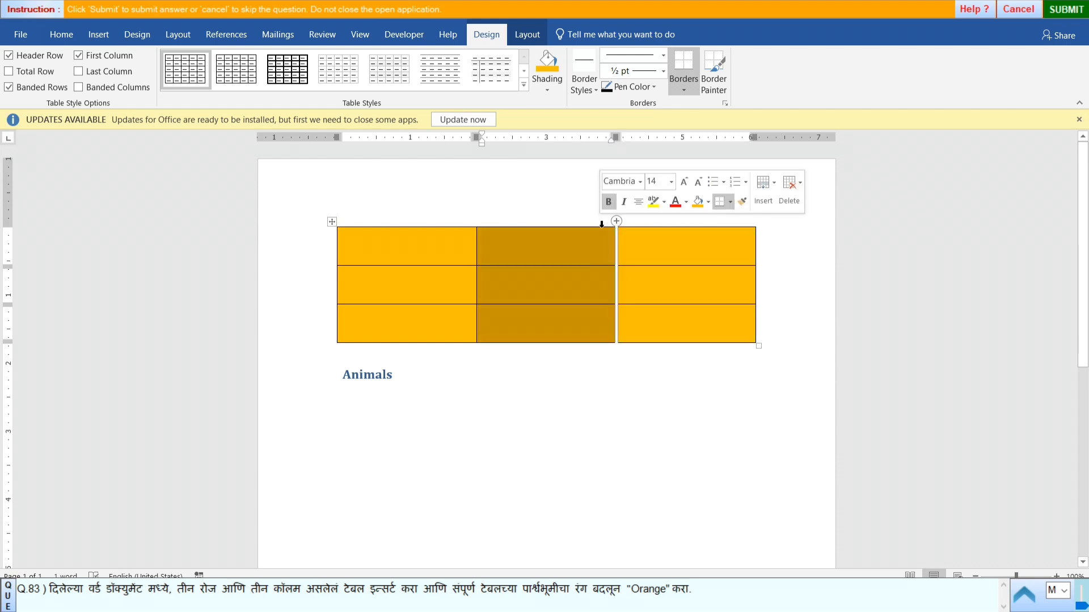
pyautogui.click(621, 404)
# - Submit the answer to question 83 and start practical question 84
pyautogui.click(1066, 10)
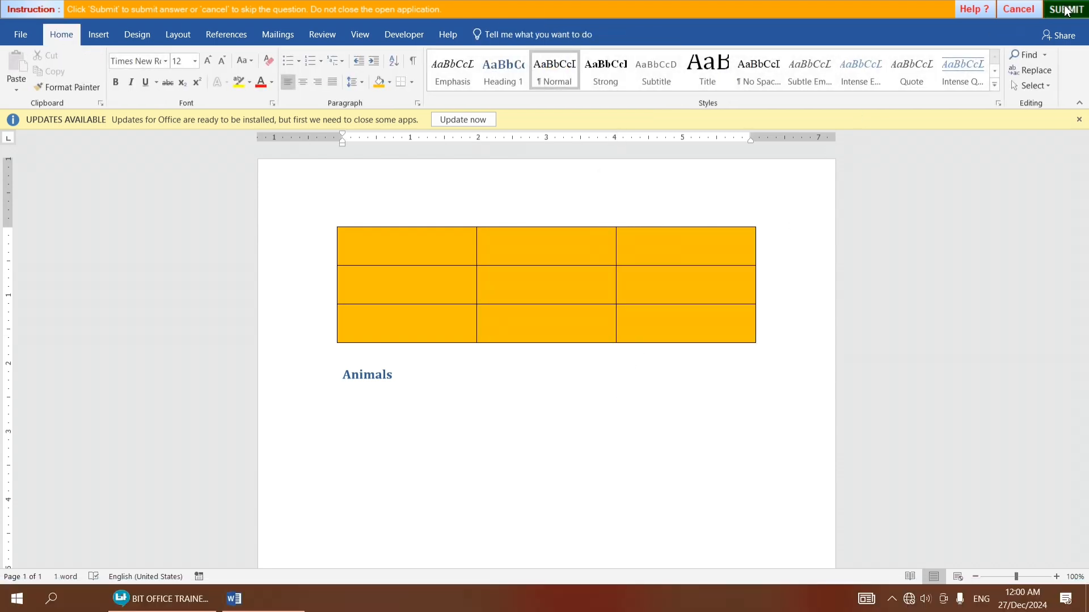
pyautogui.click(544, 329)
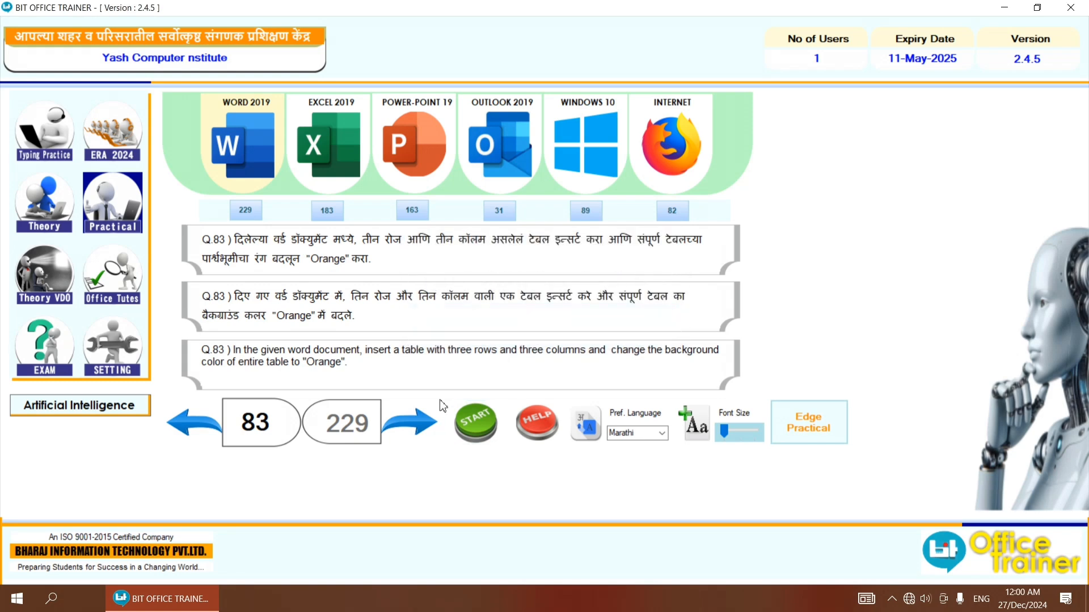
pyautogui.click(442, 410)
pyautogui.click(470, 423)
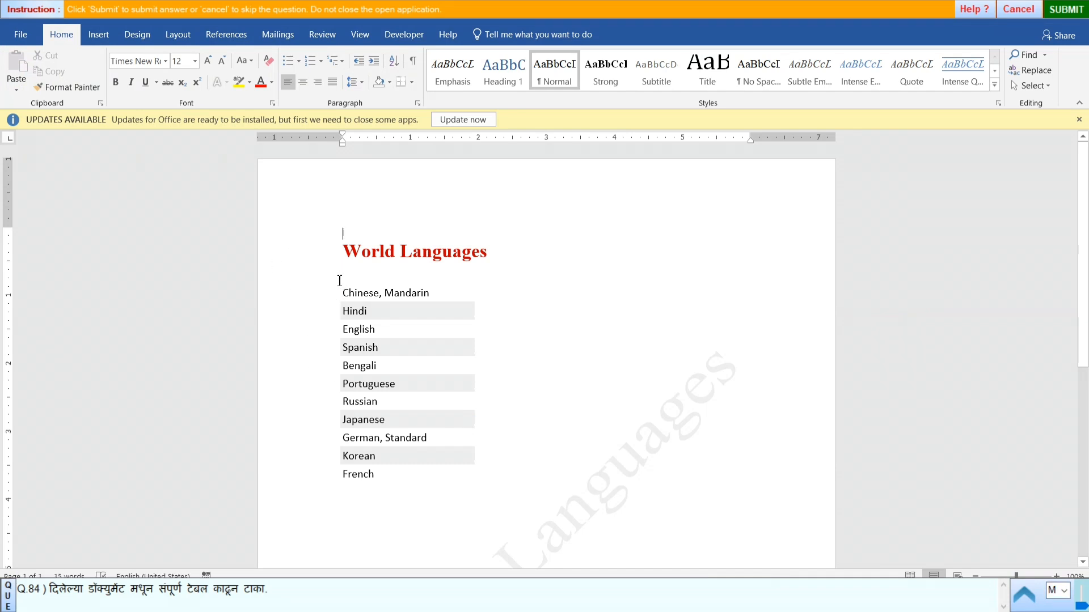
# - Delete the entire table of languages below the World Languages heading
pyautogui.moveTo(336, 281)
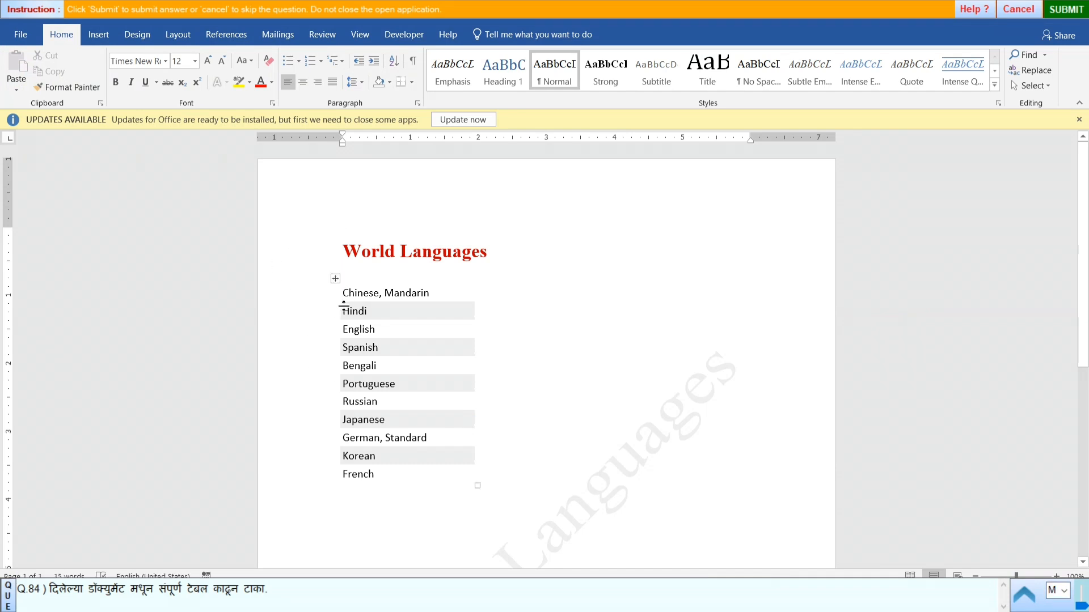
pyautogui.click(337, 278)
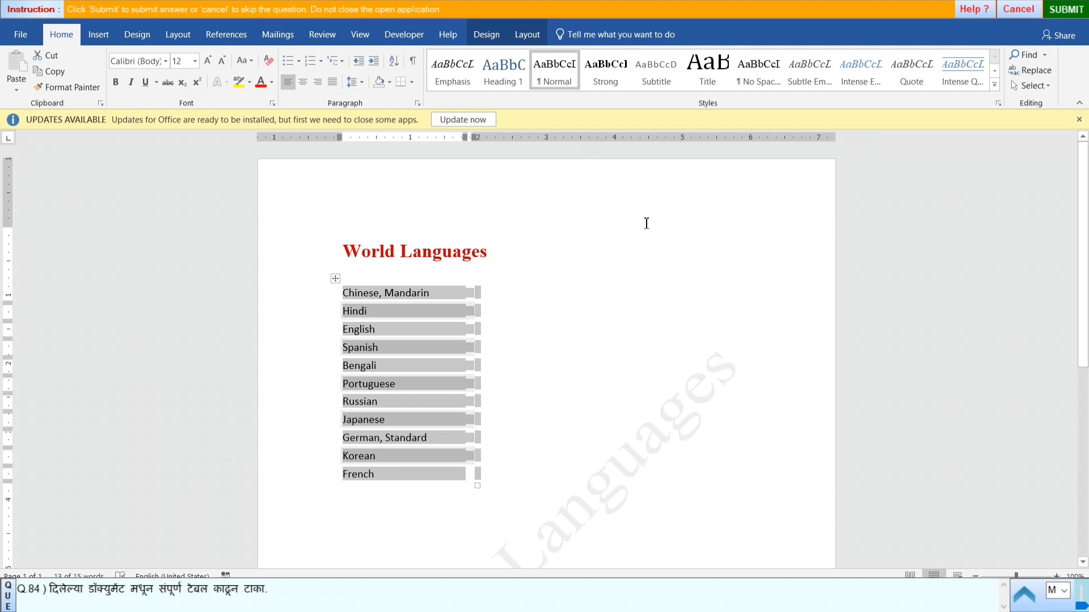
pyautogui.click(527, 36)
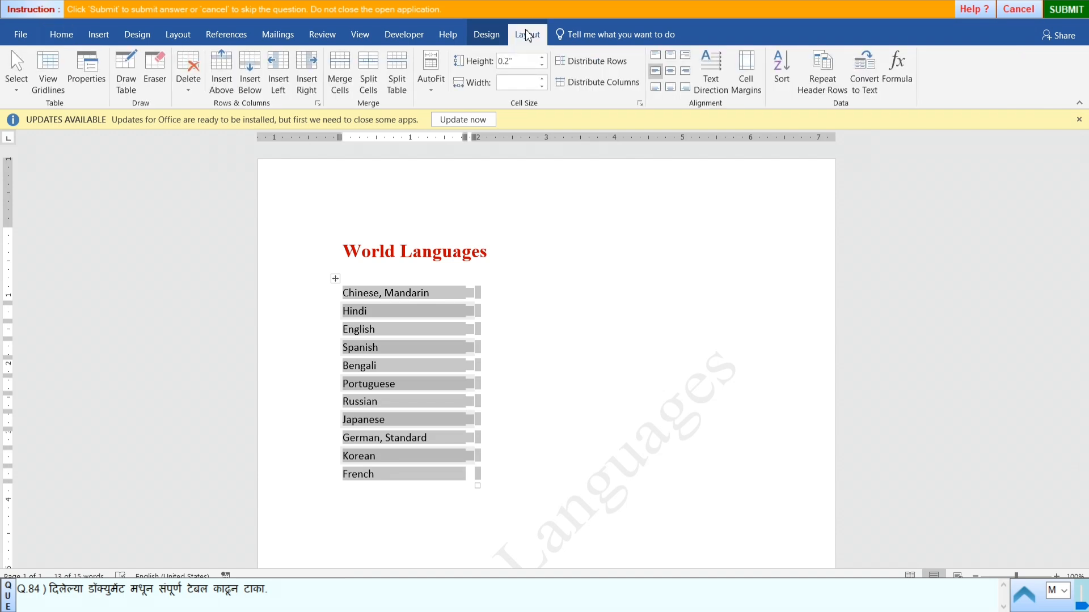
pyautogui.click(486, 39)
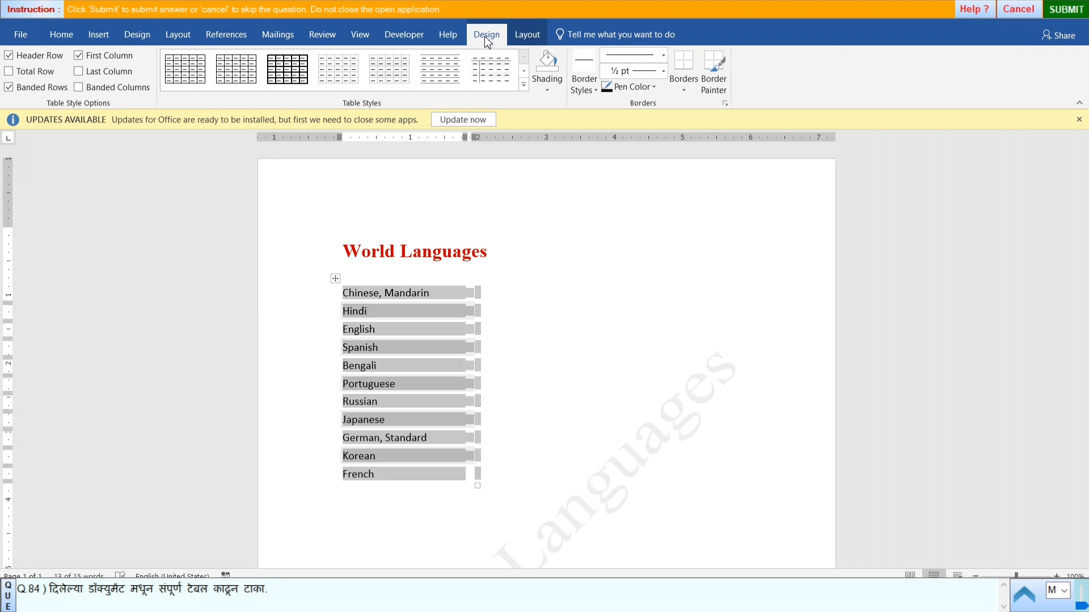
pyautogui.click(533, 34)
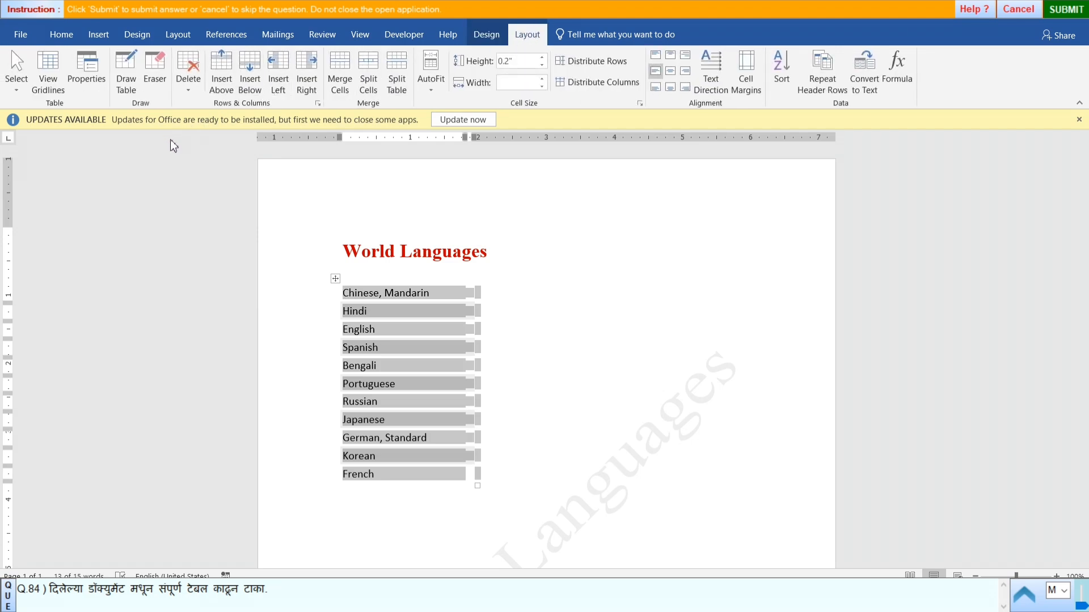
pyautogui.click(188, 88)
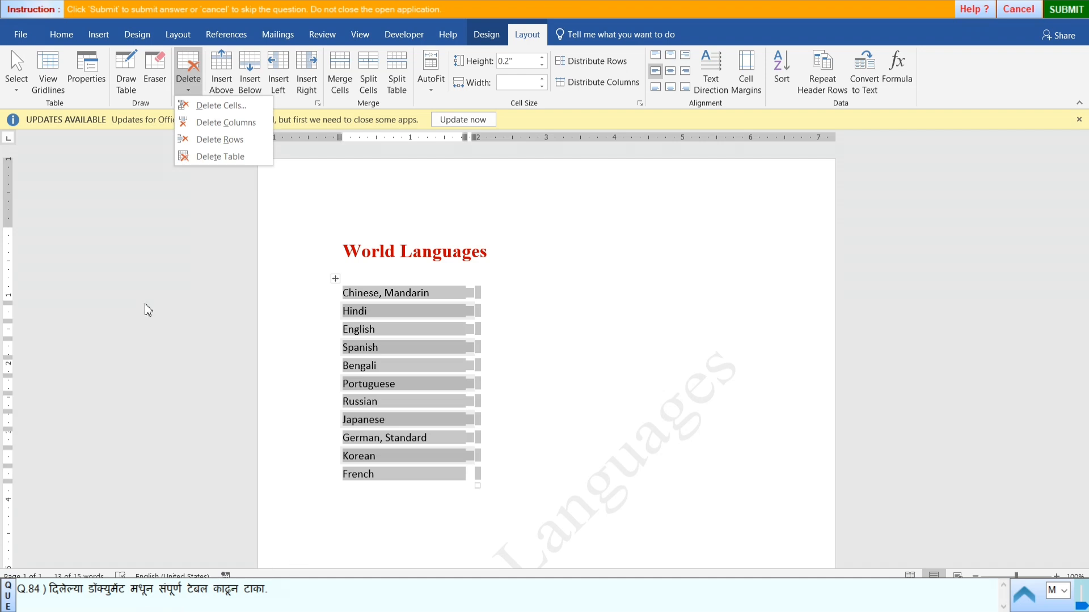
pyautogui.click(220, 157)
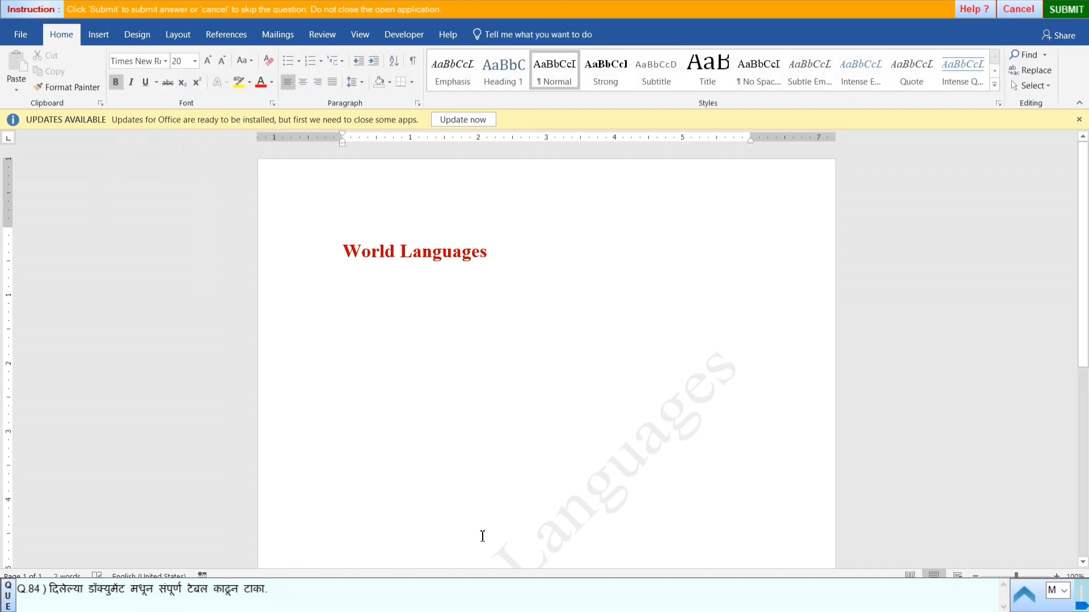
# - Submit the answer to question 84 and start practical question 85
pyautogui.click(1066, 9)
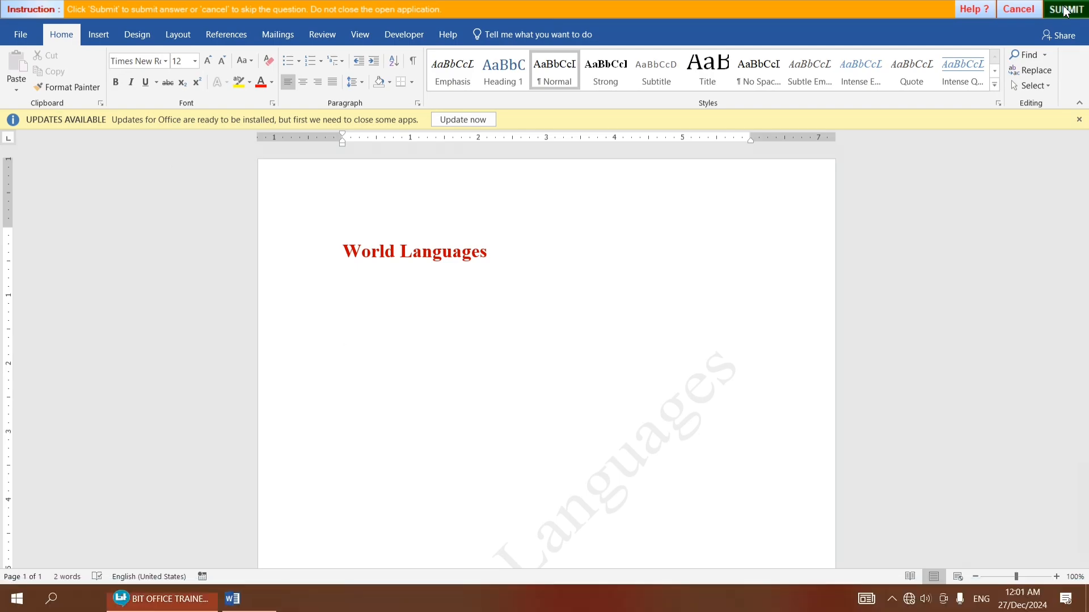
pyautogui.click(540, 334)
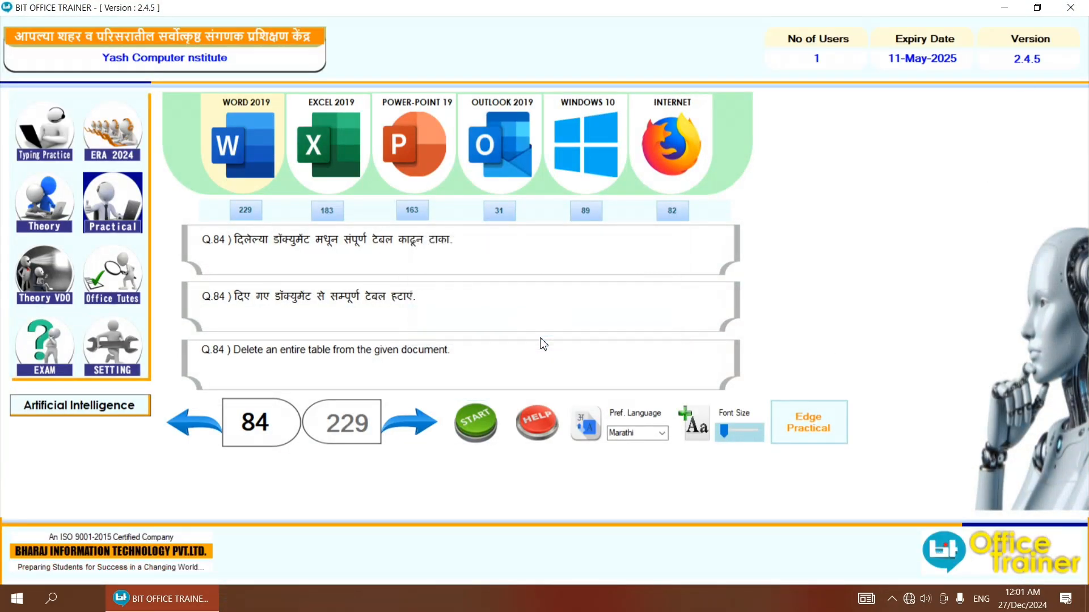
pyautogui.click(439, 434)
pyautogui.click(468, 428)
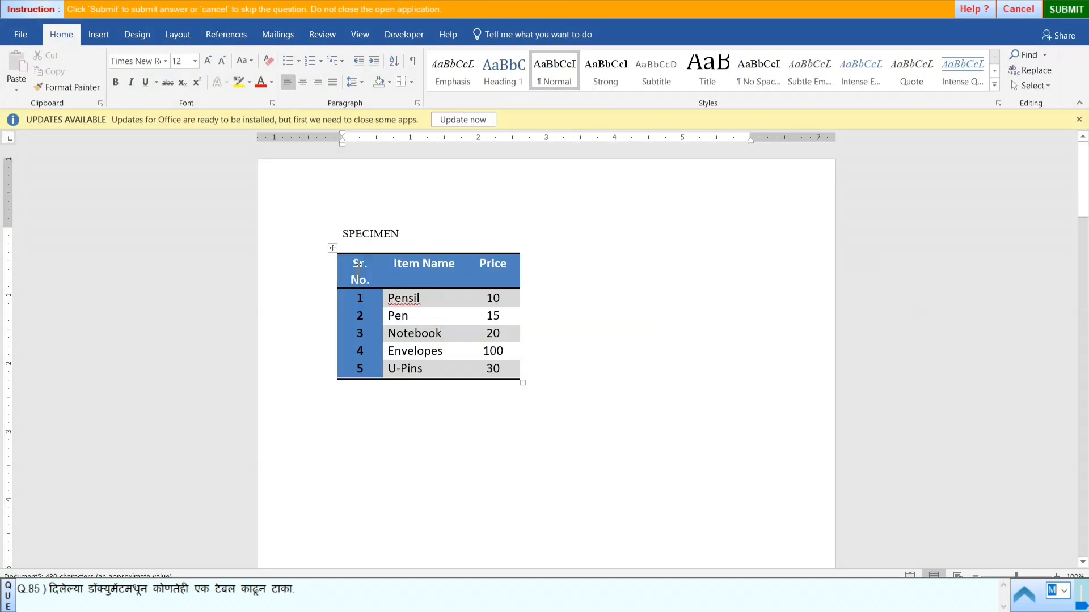
# - Delete the item price table below the SPECIMEN line
pyautogui.click(334, 248)
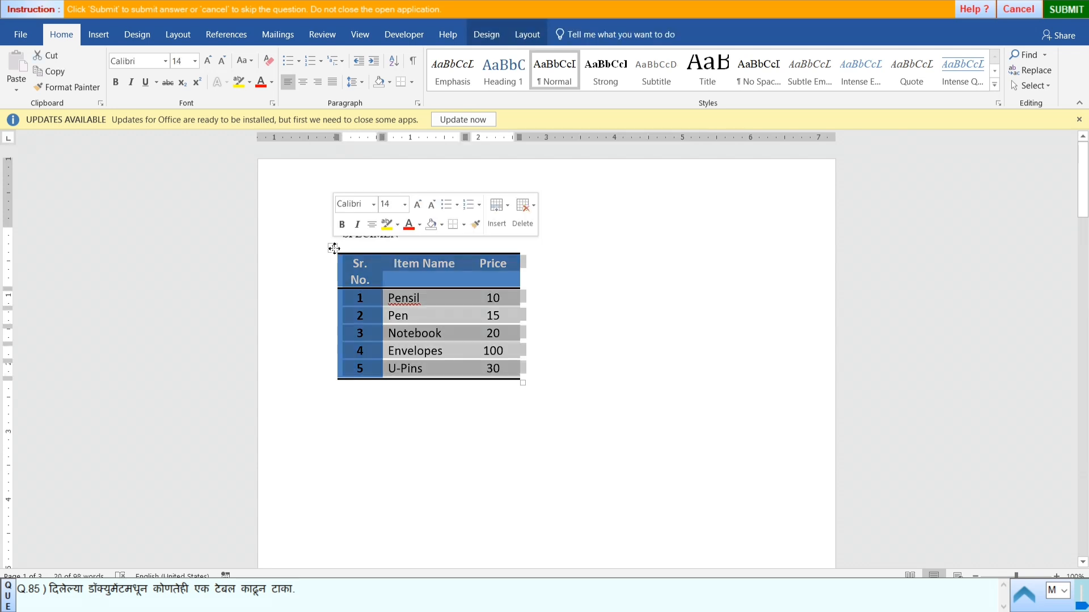
pyautogui.click(523, 37)
pyautogui.click(187, 91)
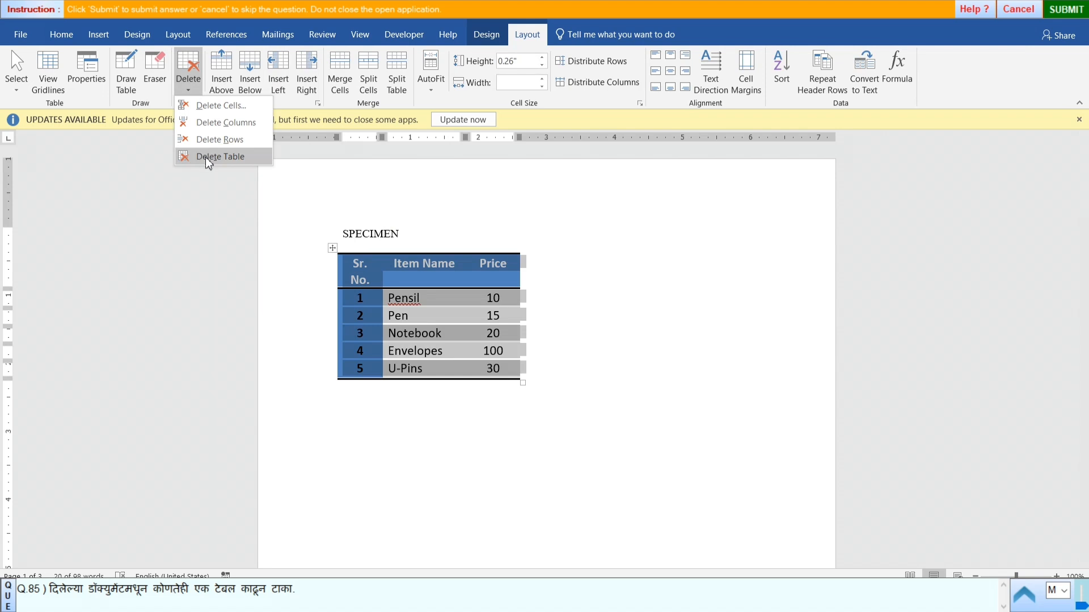
pyautogui.click(208, 161)
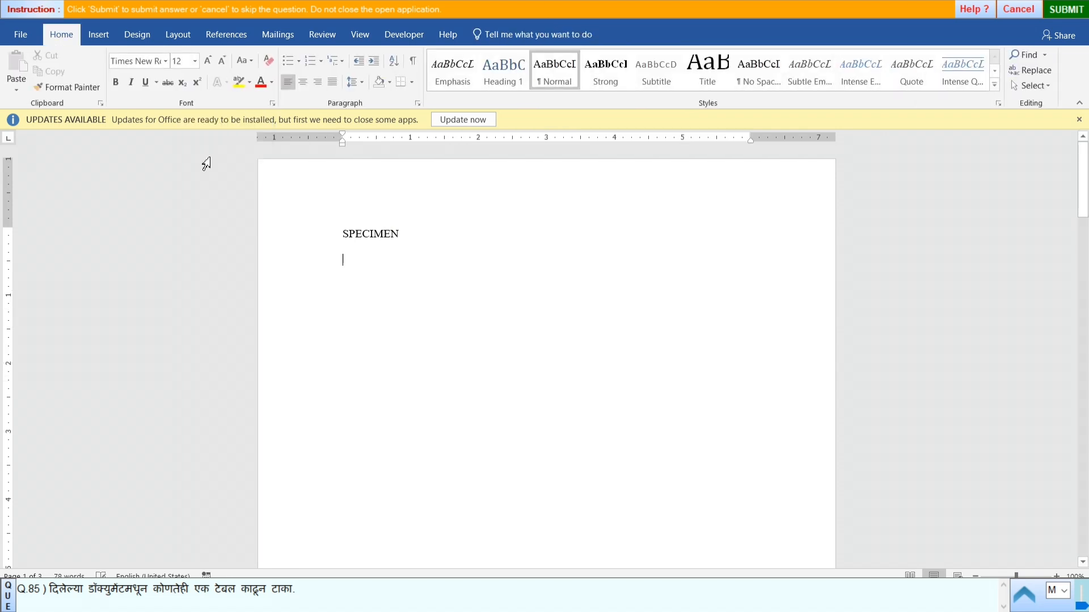
# - Submit the answer to question 85 and start practical question 86
pyautogui.click(1066, 10)
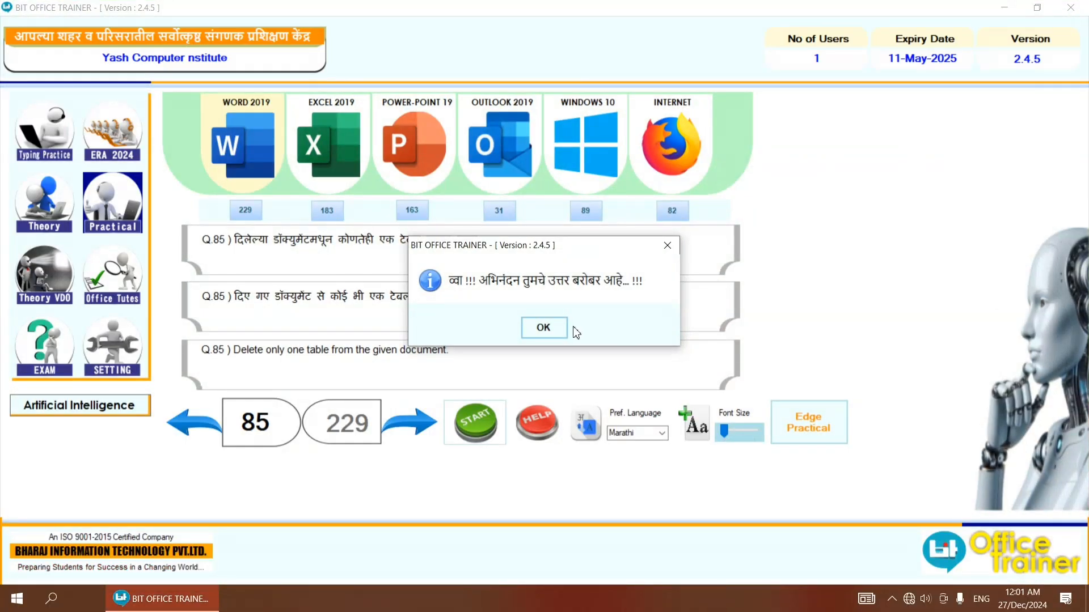
pyautogui.click(544, 327)
pyautogui.click(424, 423)
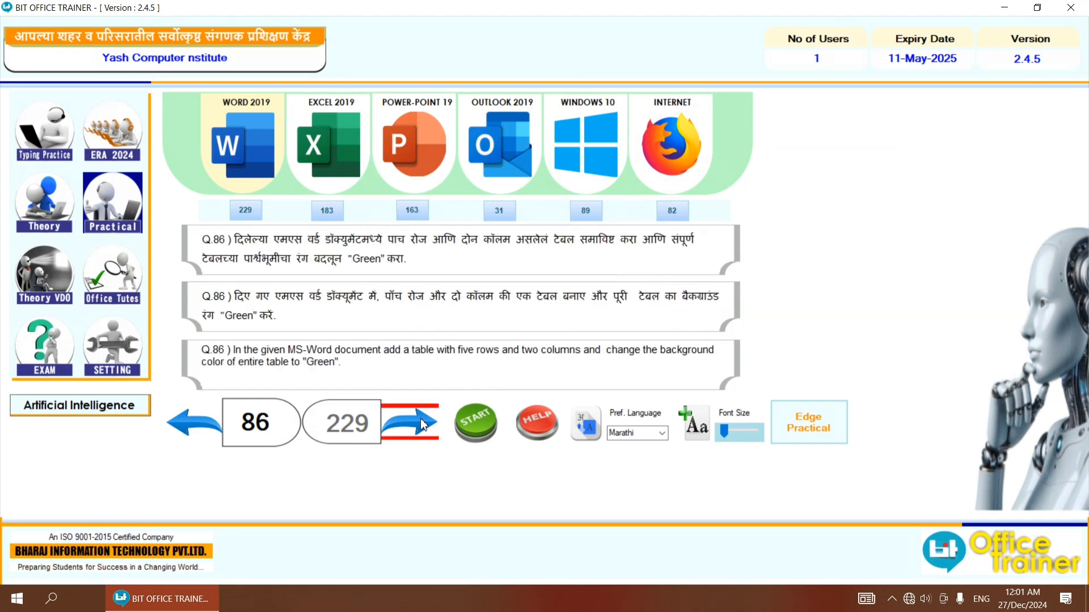
pyautogui.click(463, 422)
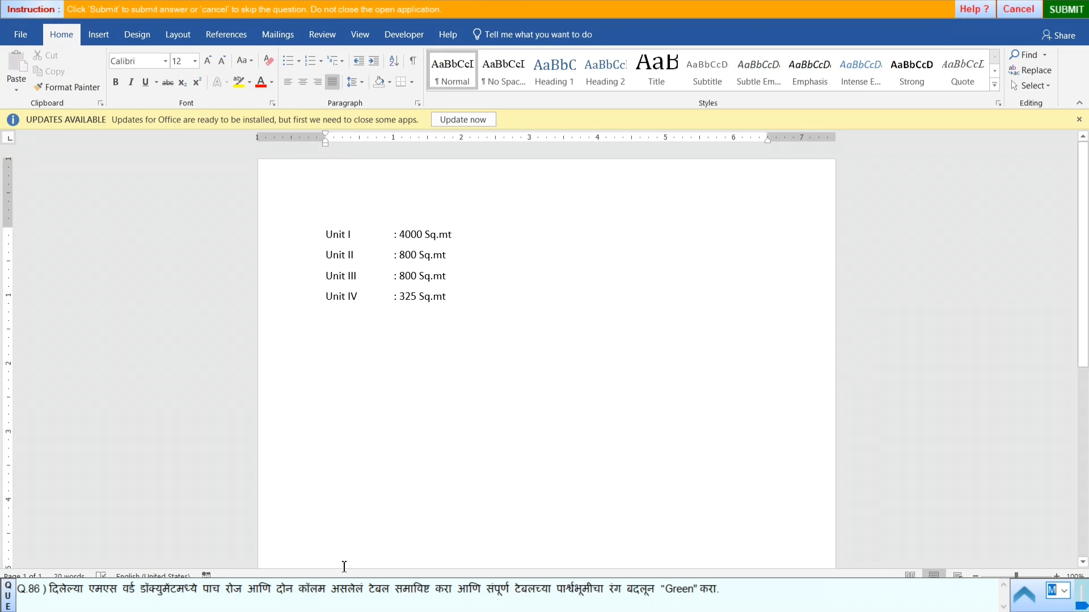
# - Insert a table with 2 columns and 5 rows above the Unit I line
pyautogui.click(92, 37)
pyautogui.click(102, 89)
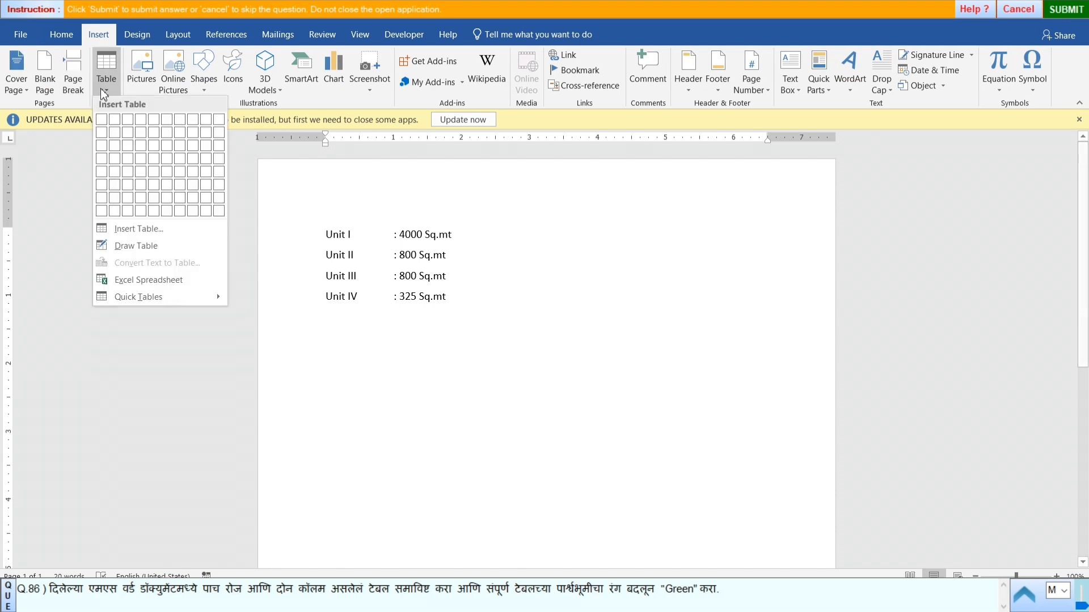
pyautogui.click(134, 228)
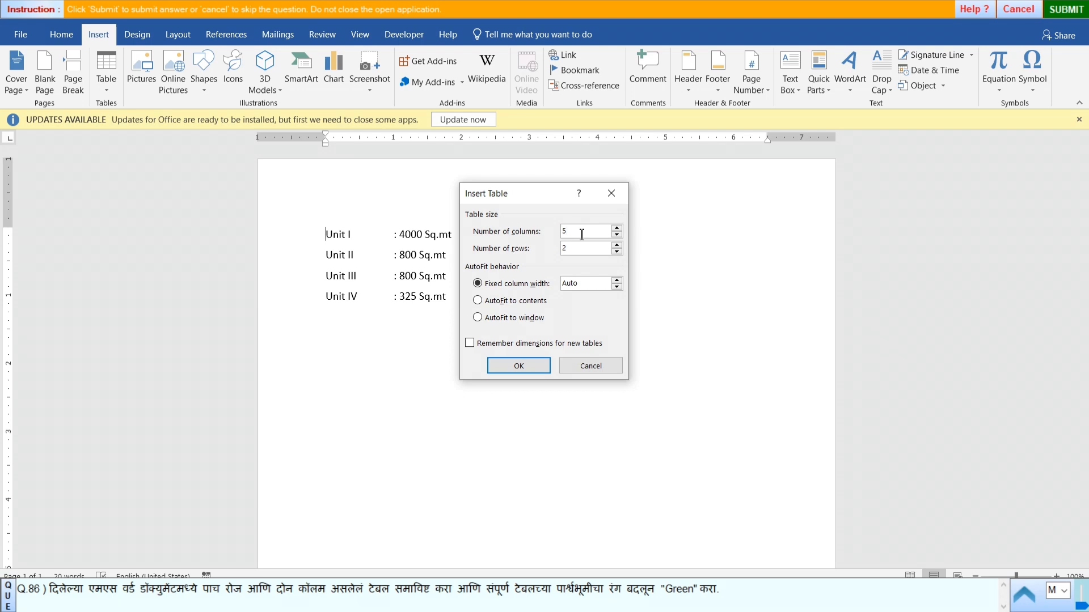
pyautogui.press('BackSpace')
pyautogui.write('2')
pyautogui.press('BackSpace')
pyautogui.write('5')
pyautogui.click(518, 366)
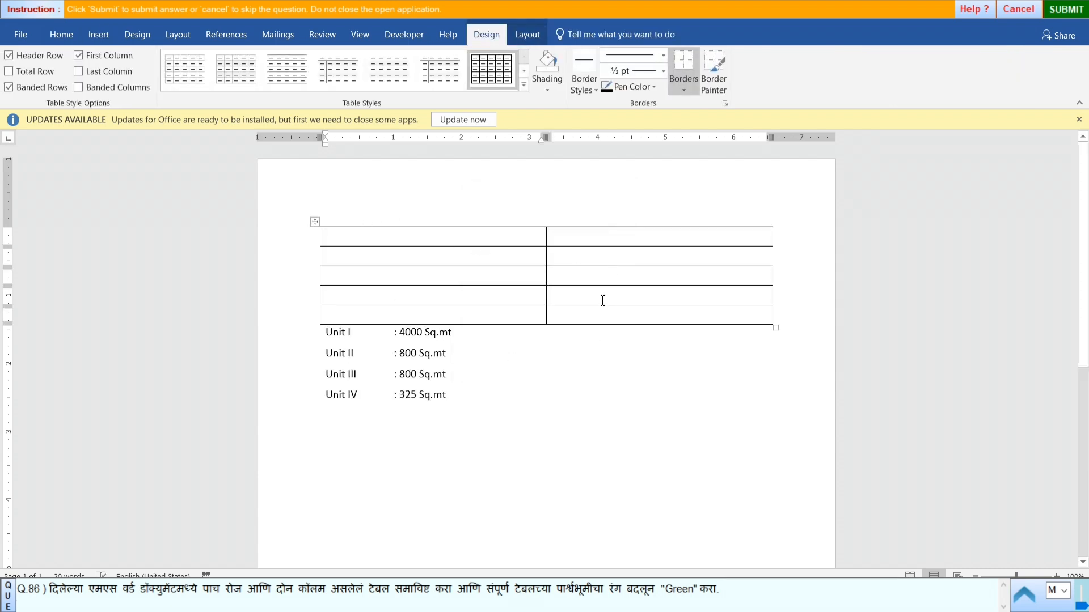
# - Shade the entire new table with the standard Green colour
pyautogui.click(316, 222)
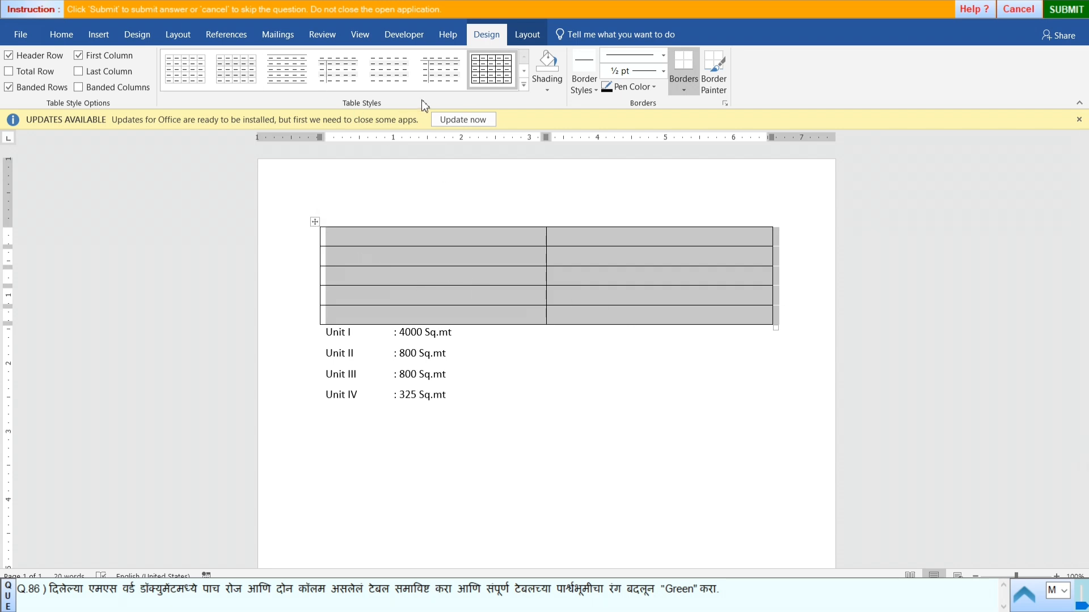
pyautogui.click(548, 90)
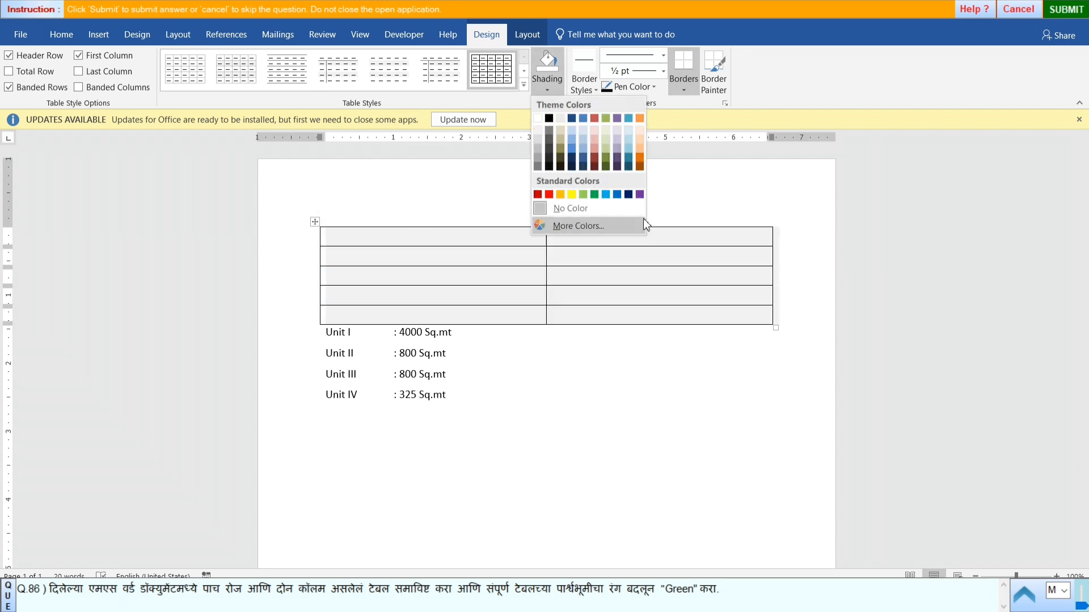
pyautogui.click(594, 195)
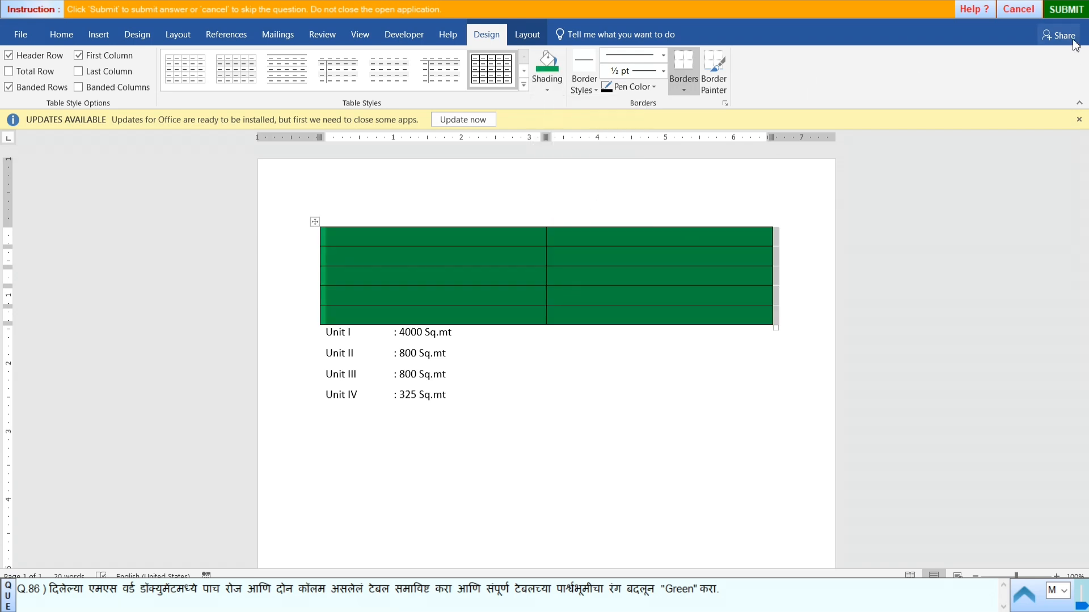
# - Submit the answer to question 86 and start practical question 87
pyautogui.click(1065, 9)
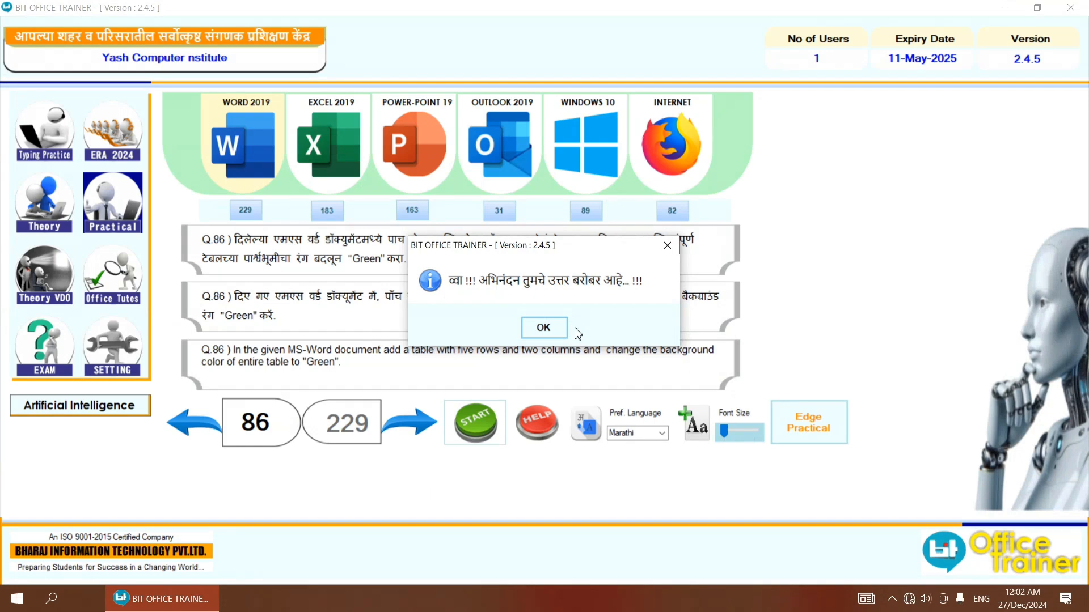
pyautogui.click(553, 328)
pyautogui.click(429, 423)
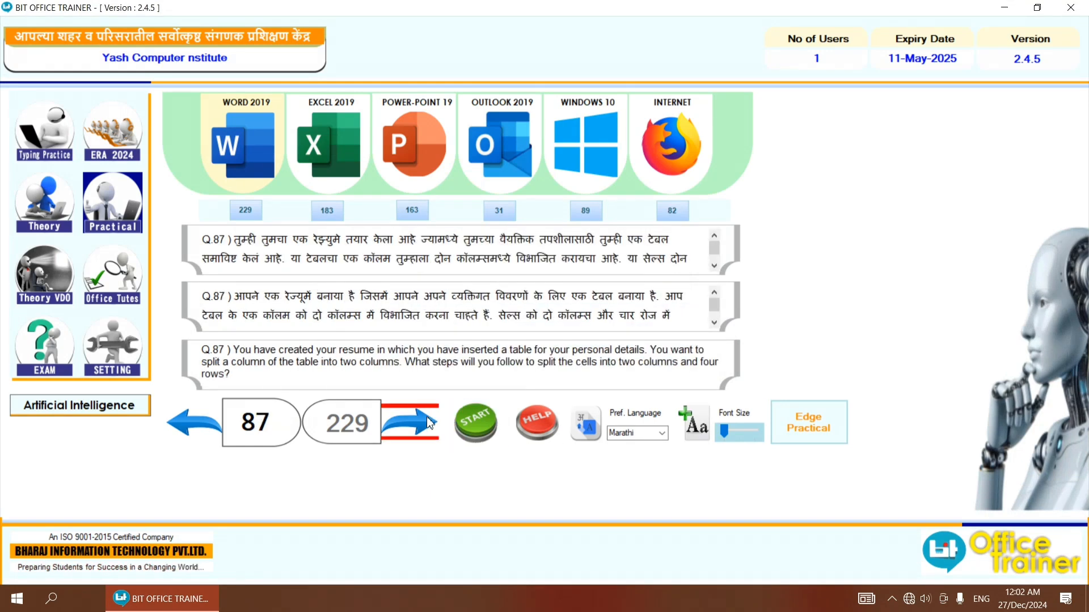
pyautogui.click(486, 445)
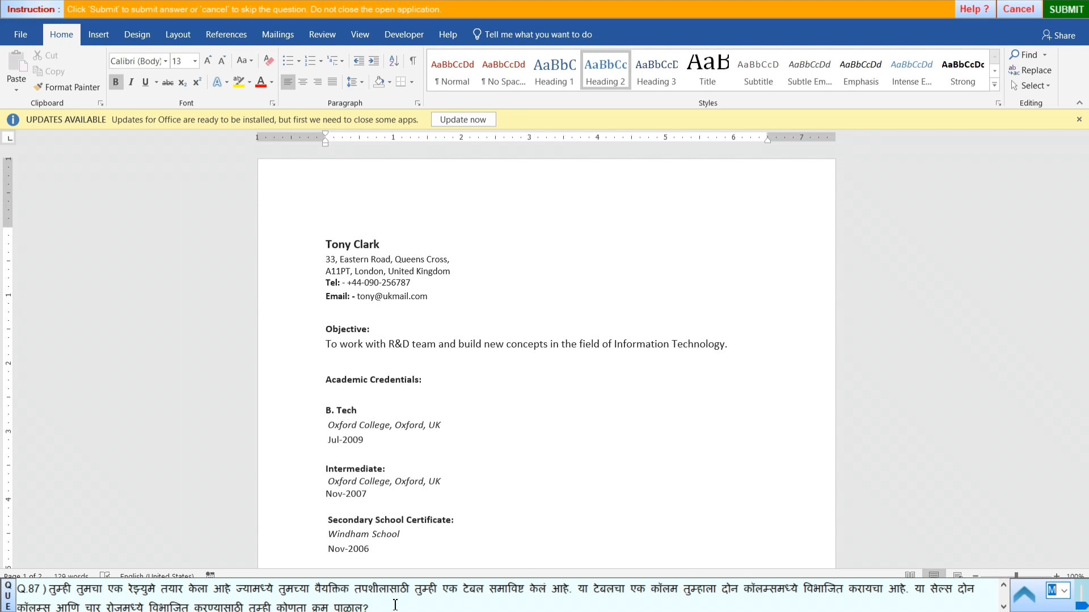
# - Add three rows below and one column to the left in the single-cell table under the Personal Details heading
pyautogui.scroll(-8, 483, 445)
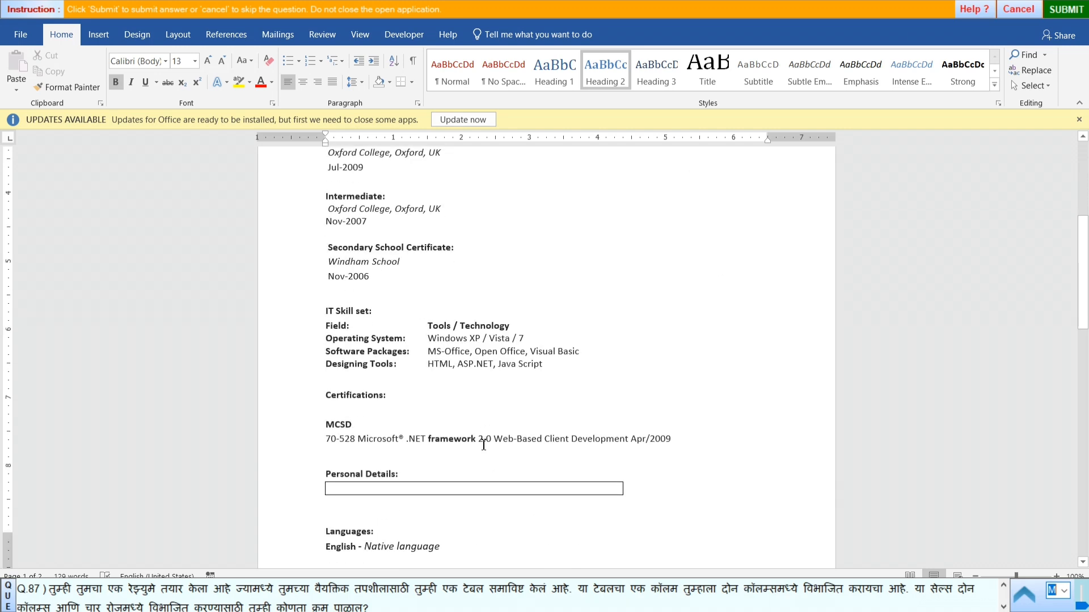
pyautogui.scroll(-5, 484, 444)
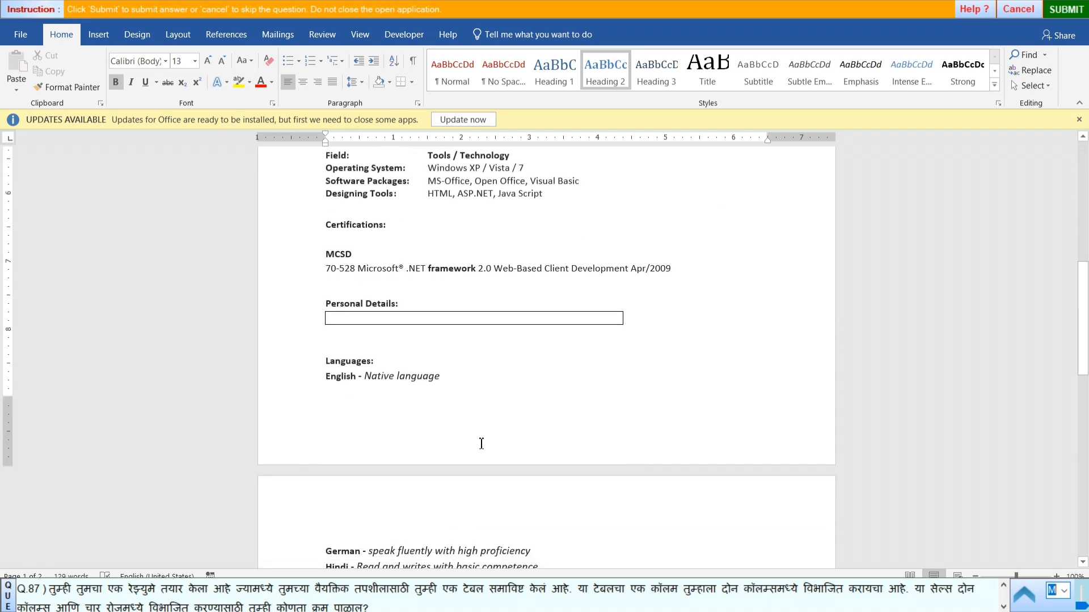
pyautogui.click(340, 318)
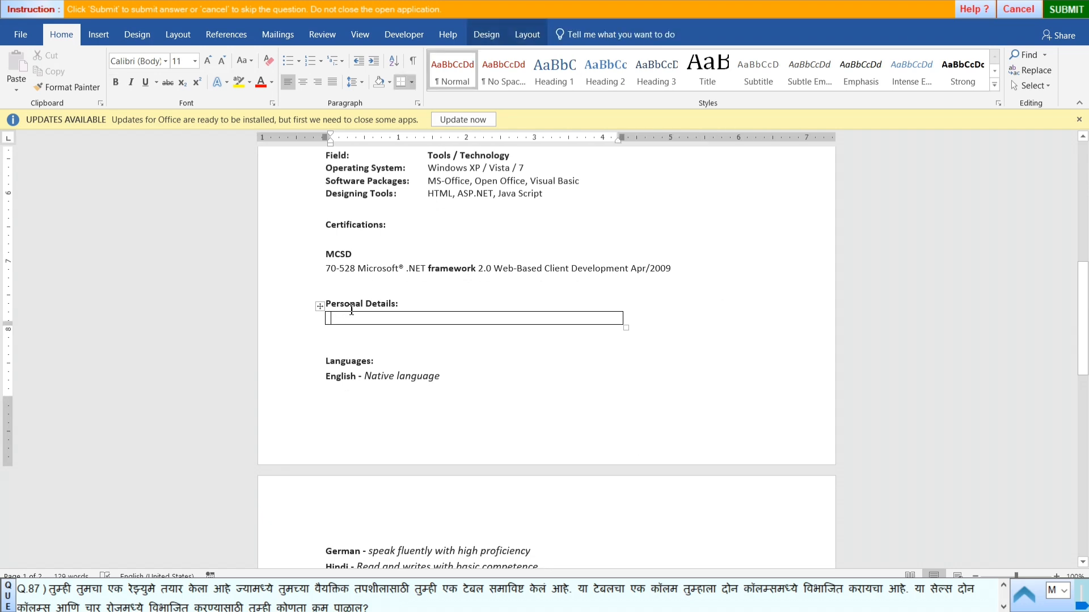
pyautogui.click(525, 39)
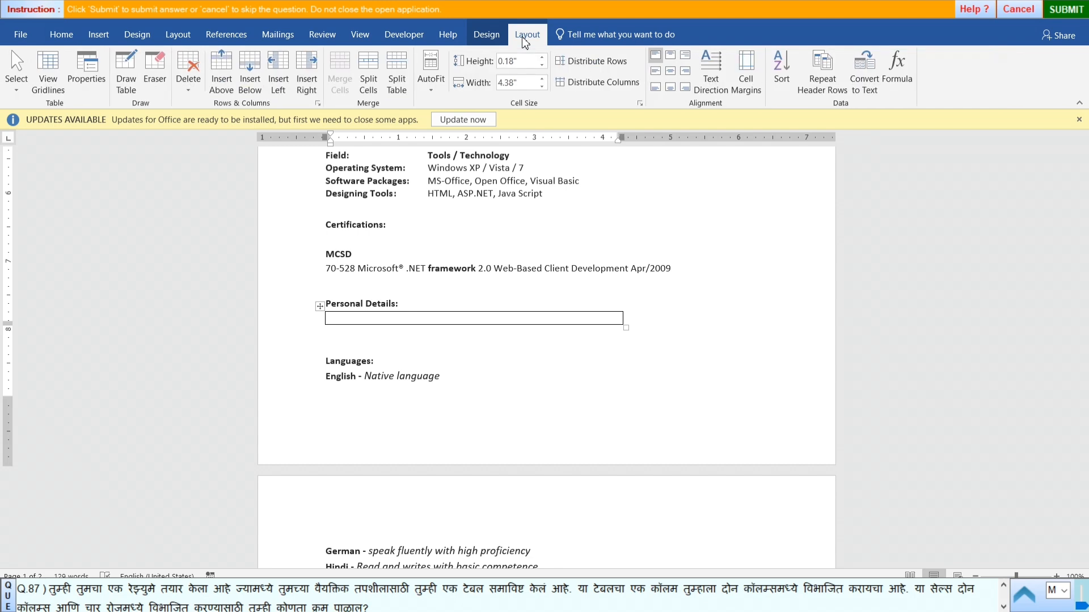
pyautogui.click(250, 73)
pyautogui.click(250, 74)
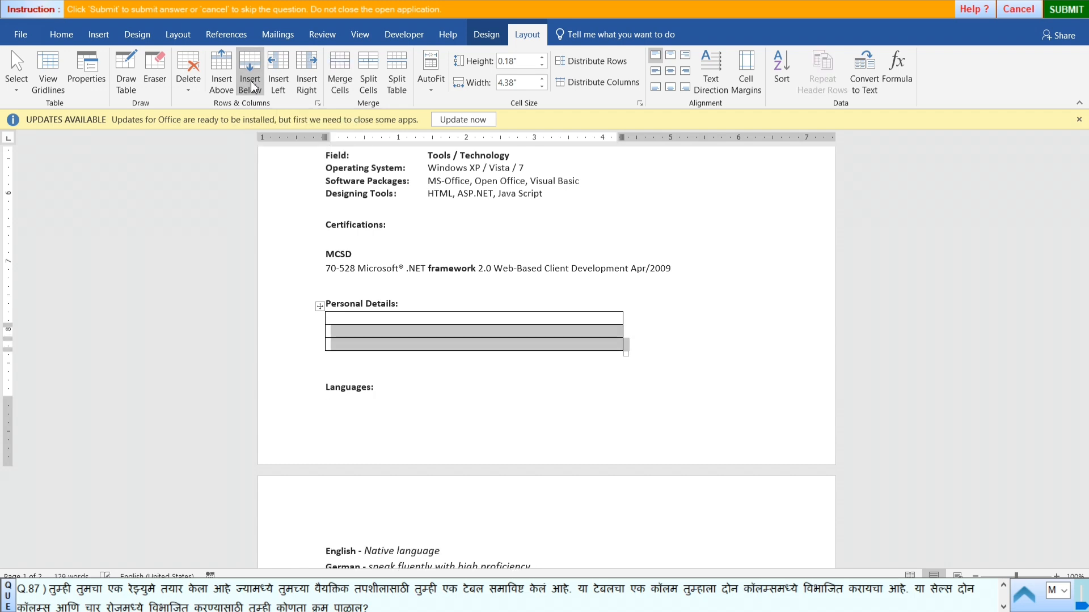
pyautogui.click(253, 87)
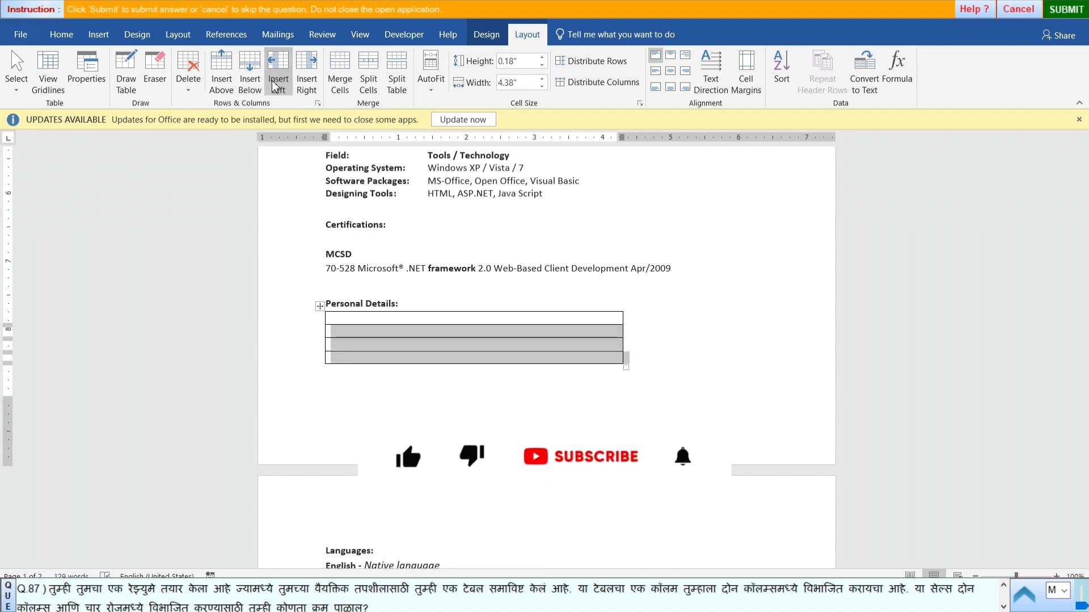
pyautogui.click(277, 83)
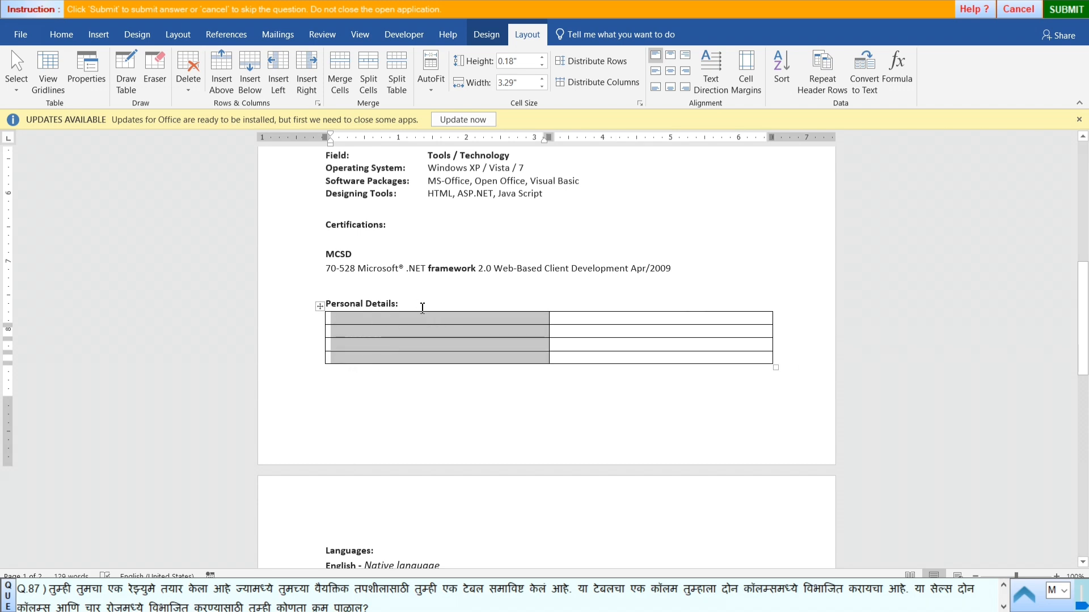
pyautogui.click(501, 410)
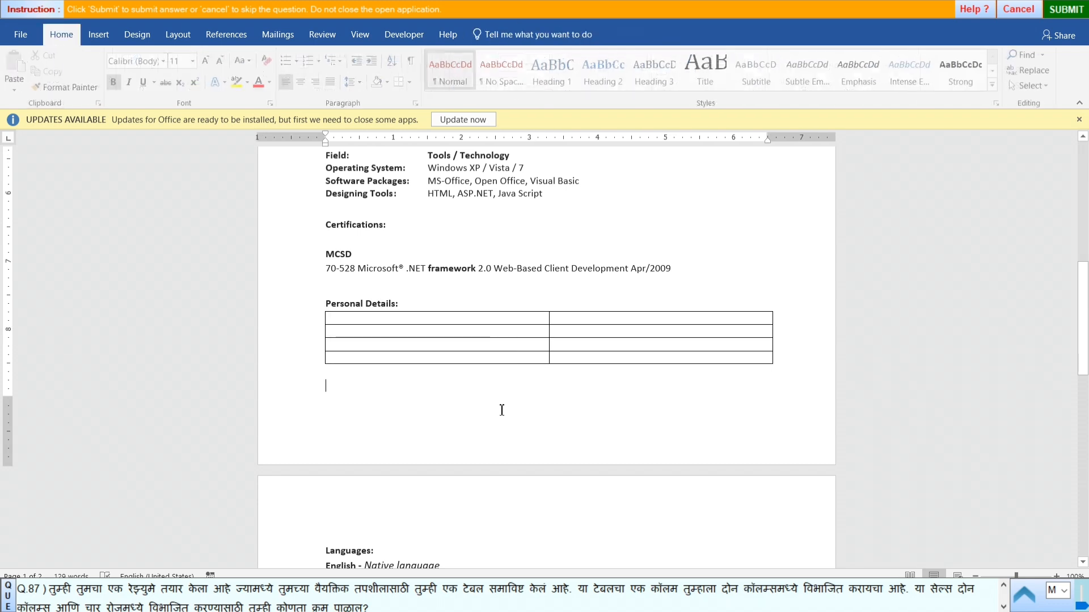
# - Submit the answer to question 87 and start practical question 88
pyautogui.click(1066, 10)
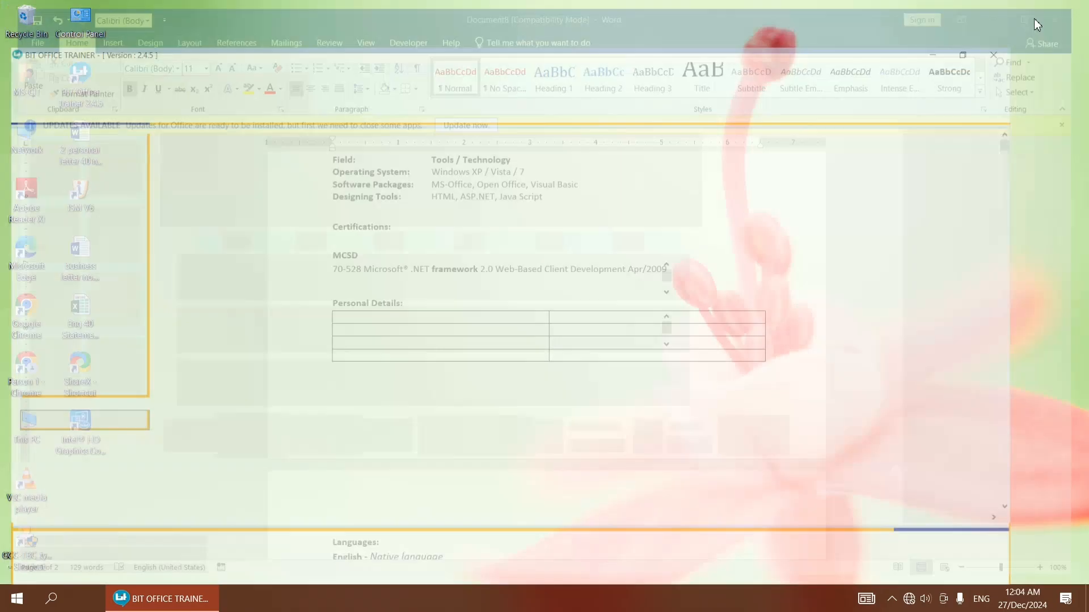
pyautogui.click(553, 322)
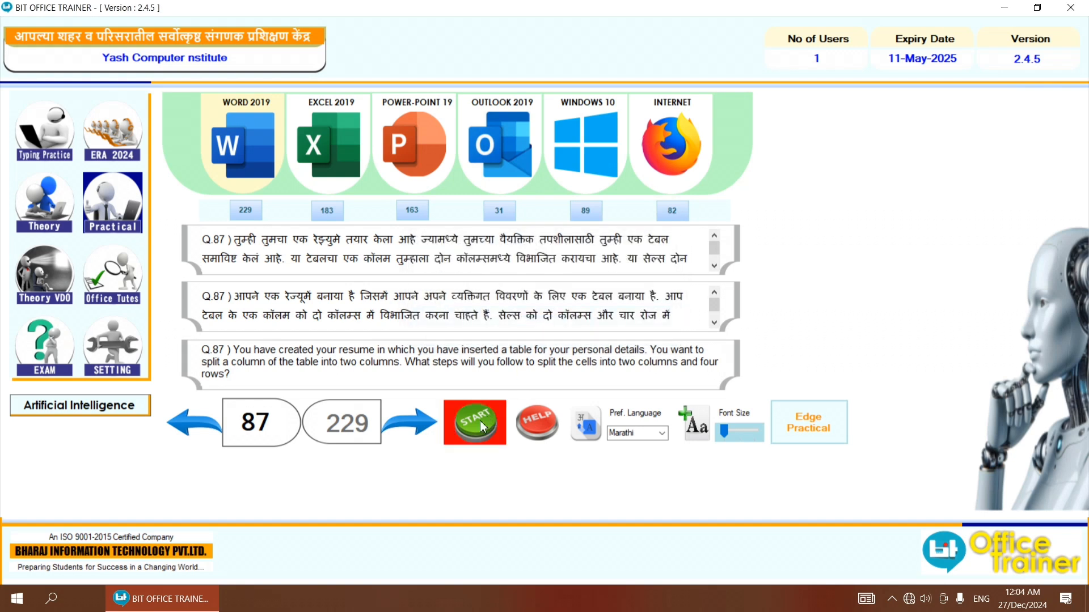
pyautogui.click(420, 423)
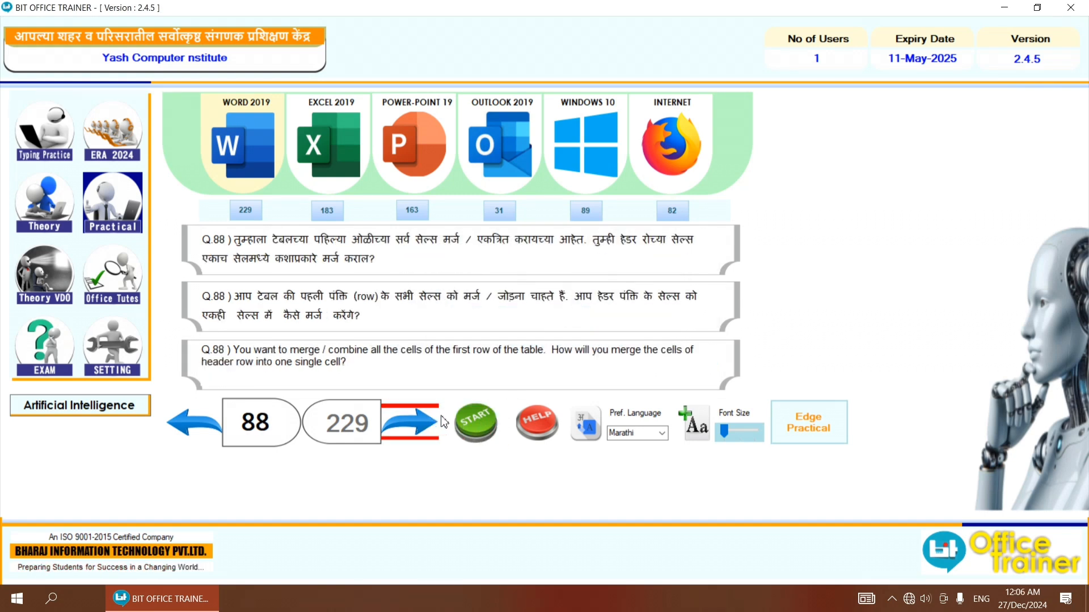
pyautogui.click(470, 421)
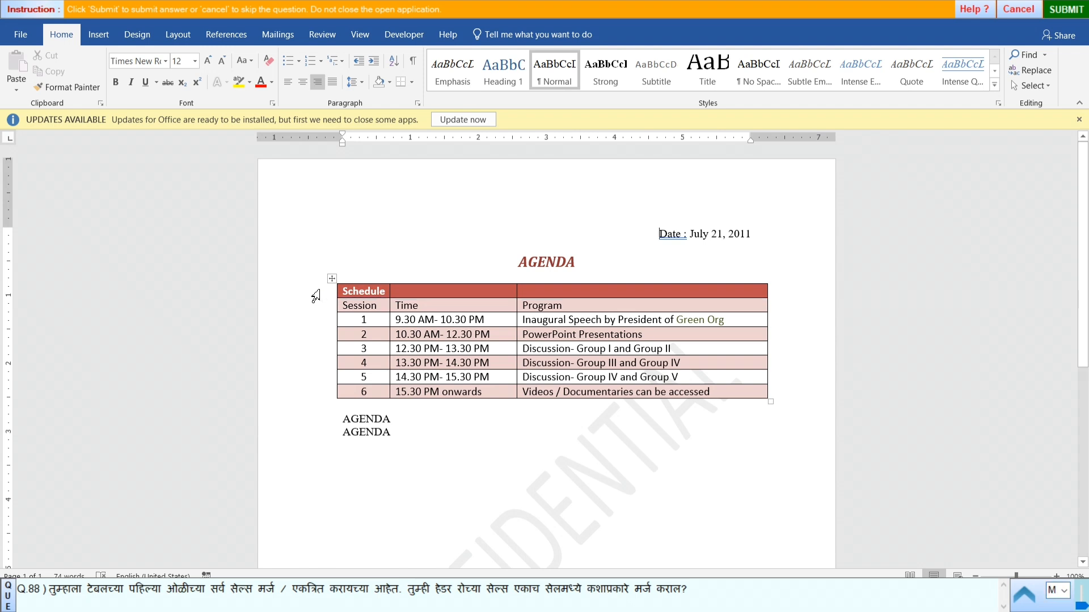
# - Merge all cells of the Schedule header row in the AGENDA table into a single cell
pyautogui.click(316, 296)
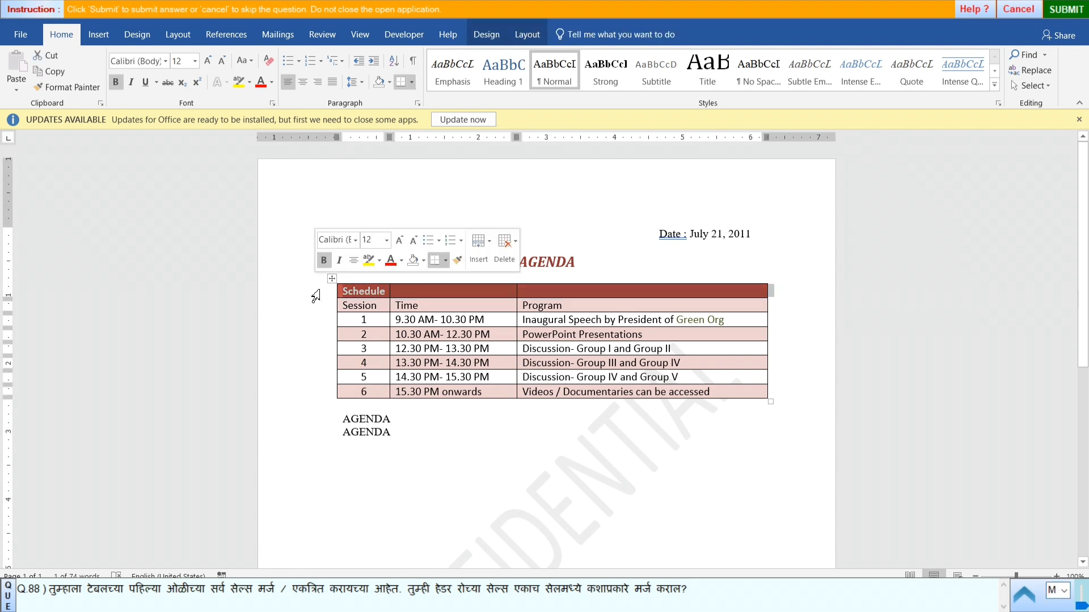
pyautogui.click(521, 37)
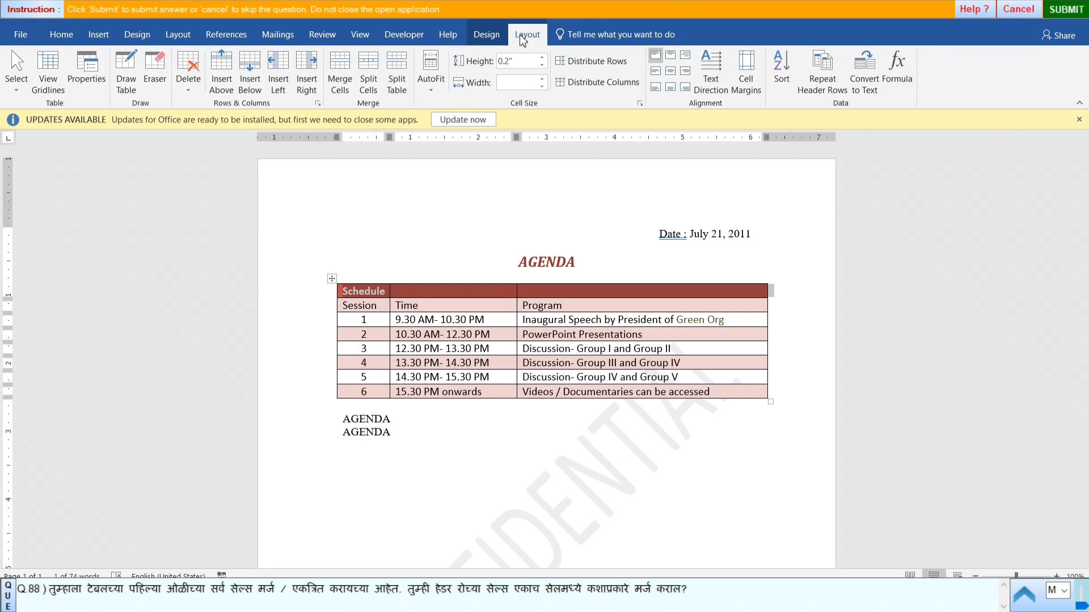
pyautogui.click(342, 76)
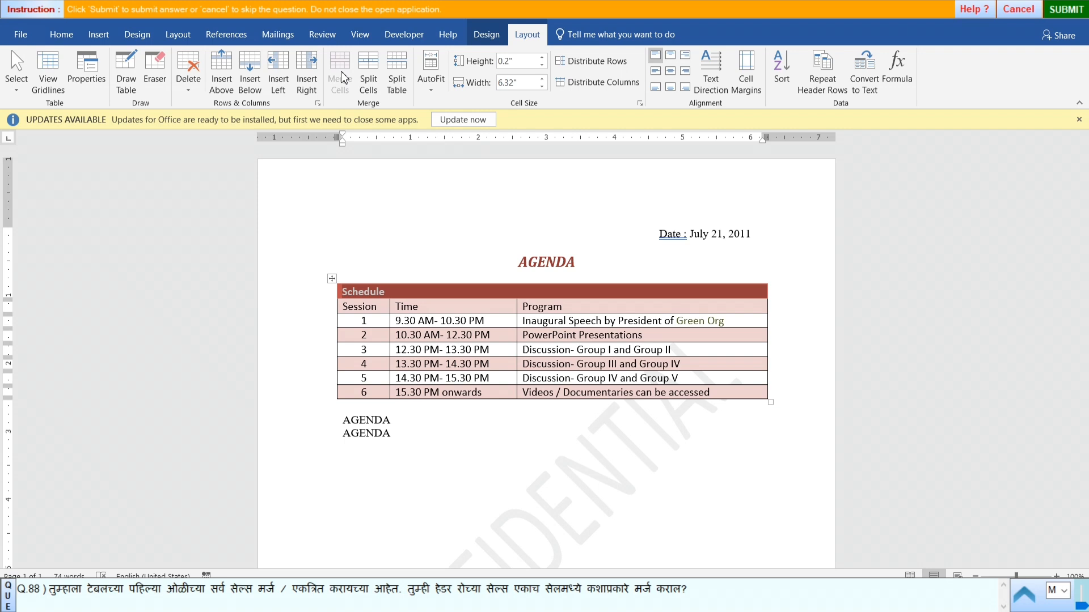
# - Submit the answer to question 88 and start practical question 89
pyautogui.click(1064, 13)
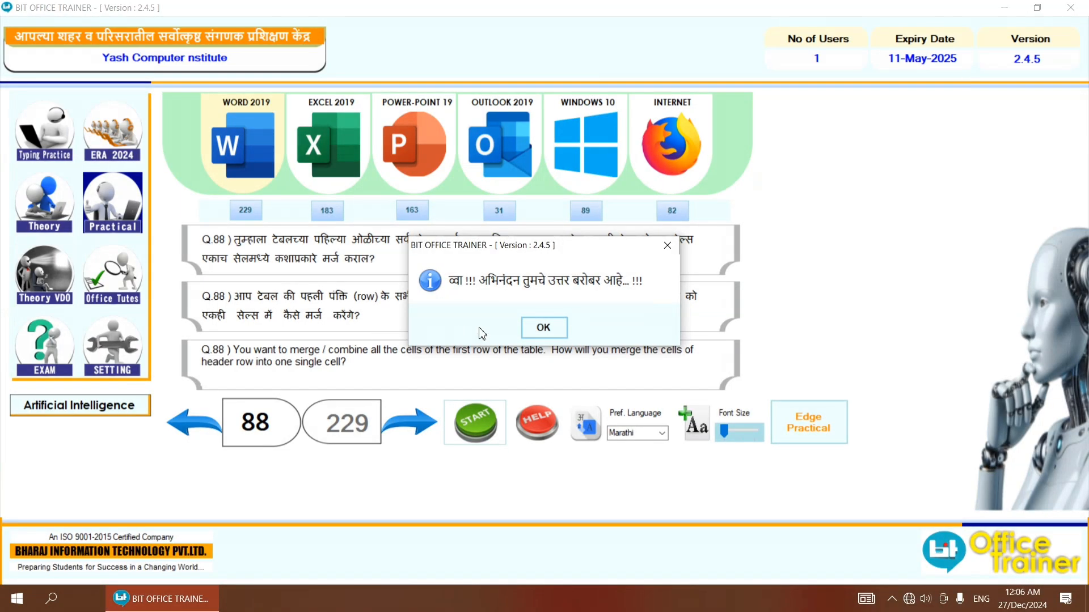
pyautogui.click(543, 328)
pyautogui.click(423, 419)
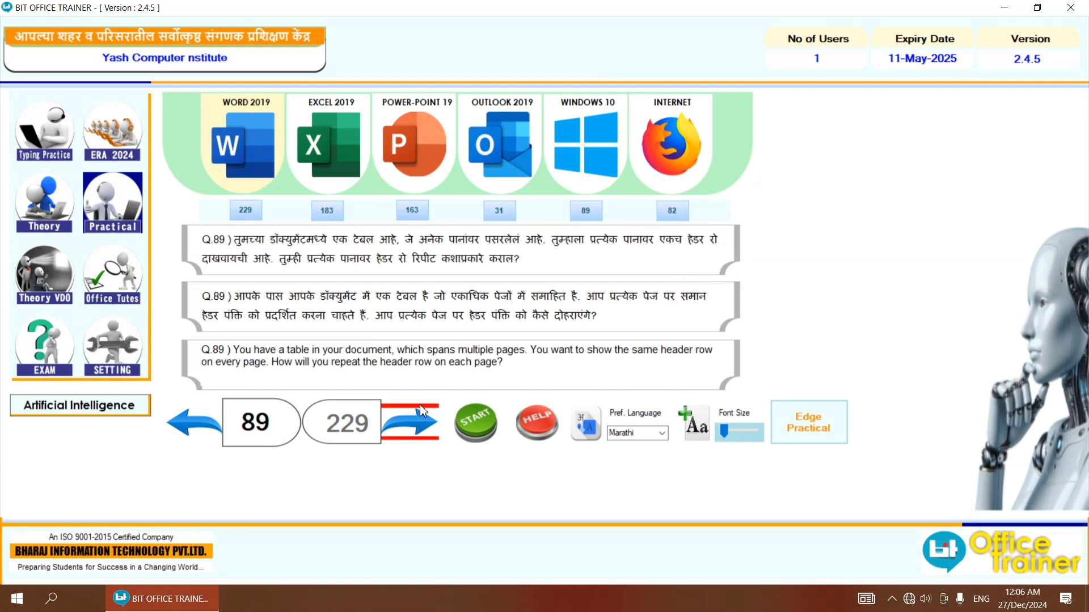
pyautogui.click(476, 431)
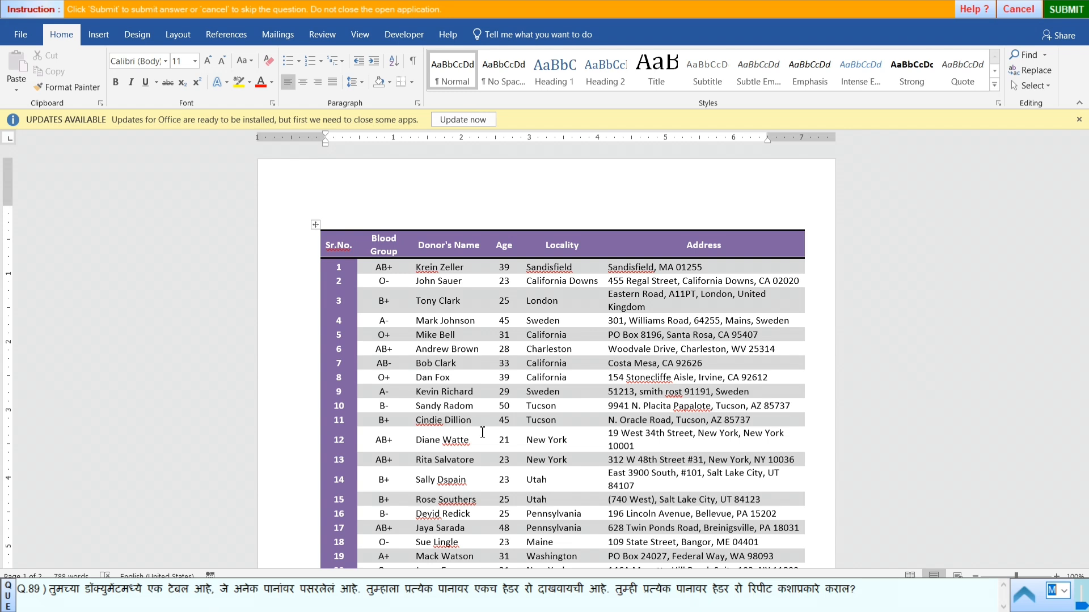
# - Set the blood donor table's header row to repeat on every page and check the following page
pyautogui.click(294, 247)
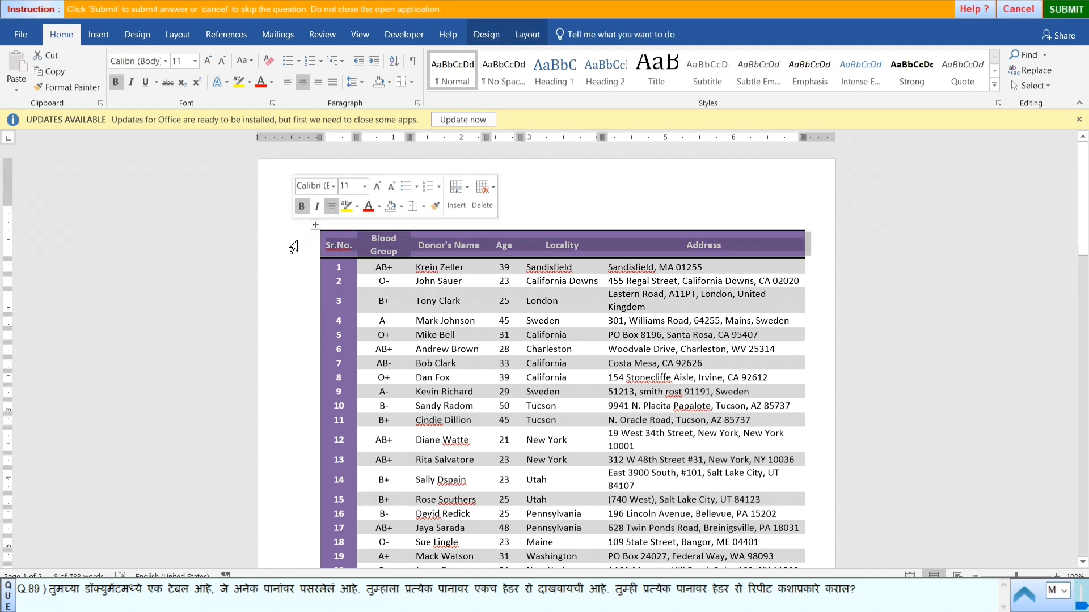
pyautogui.click(525, 37)
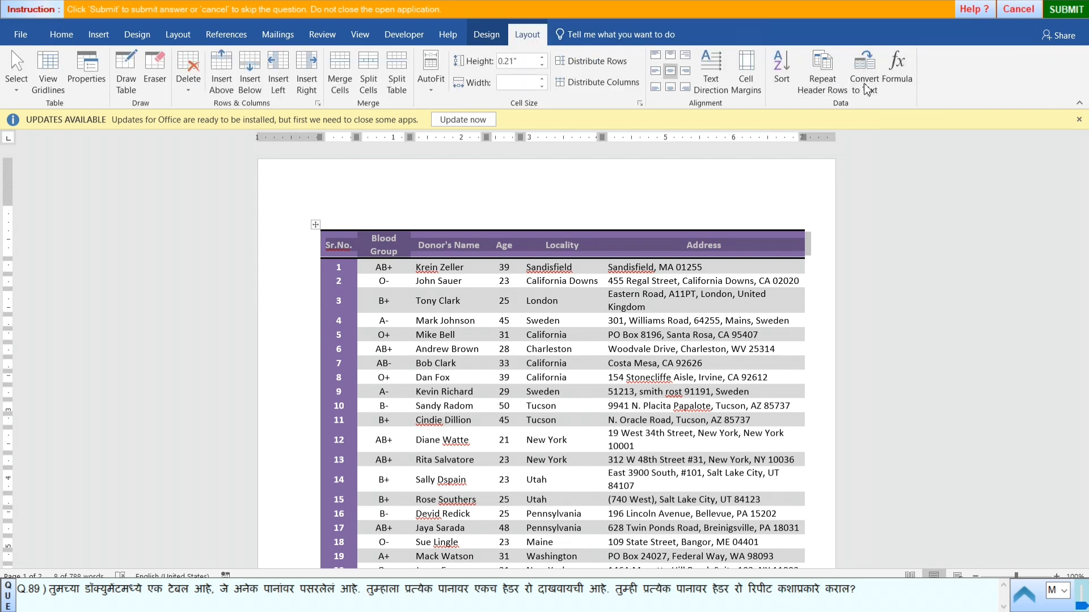
pyautogui.click(830, 92)
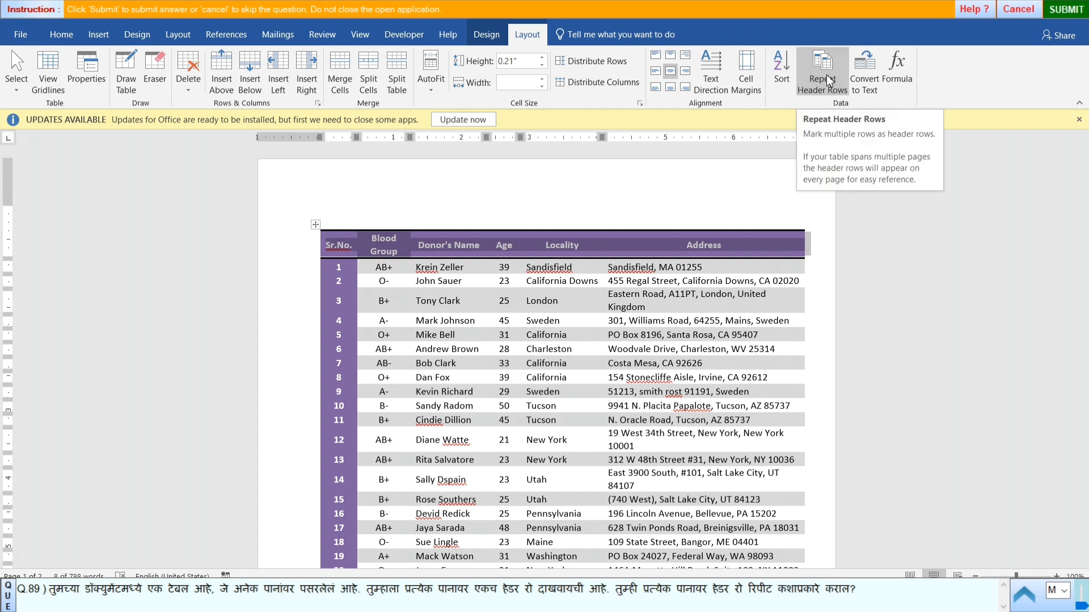
pyautogui.click(827, 76)
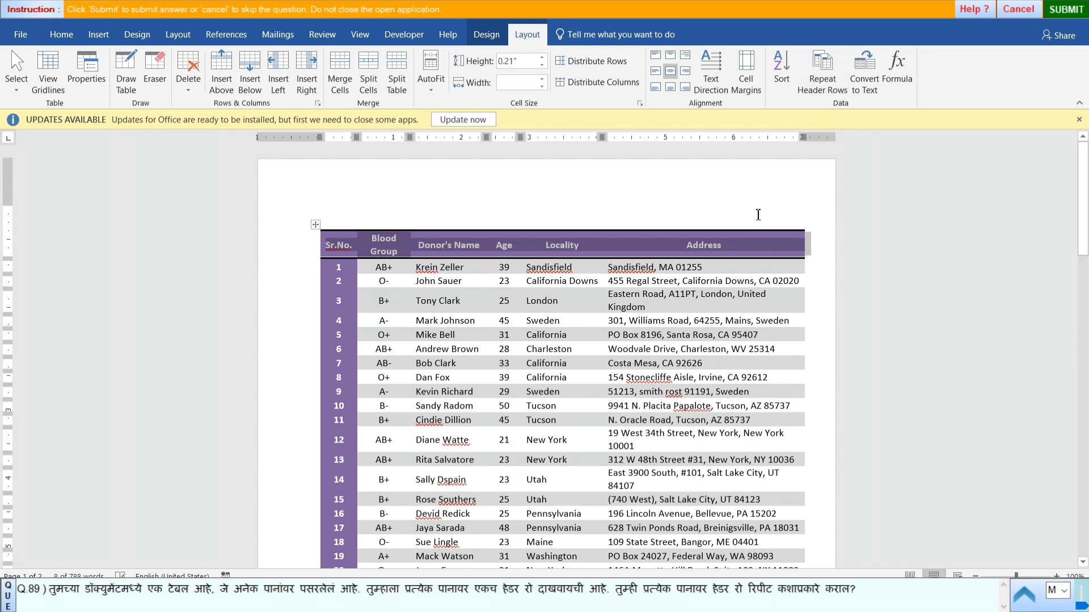
pyautogui.scroll(-12, 504, 413)
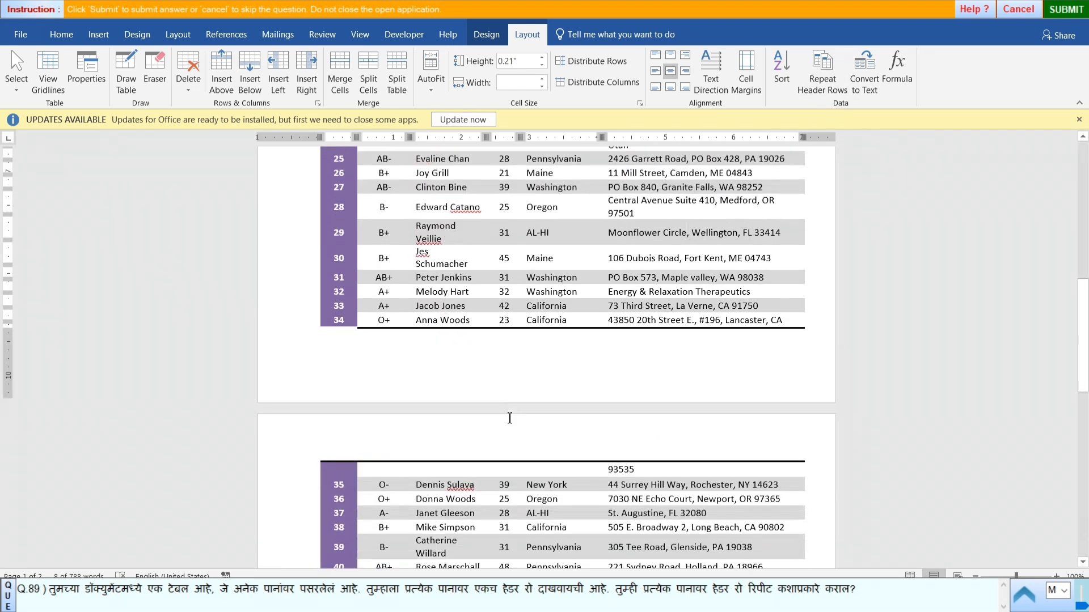
pyautogui.scroll(15, 510, 417)
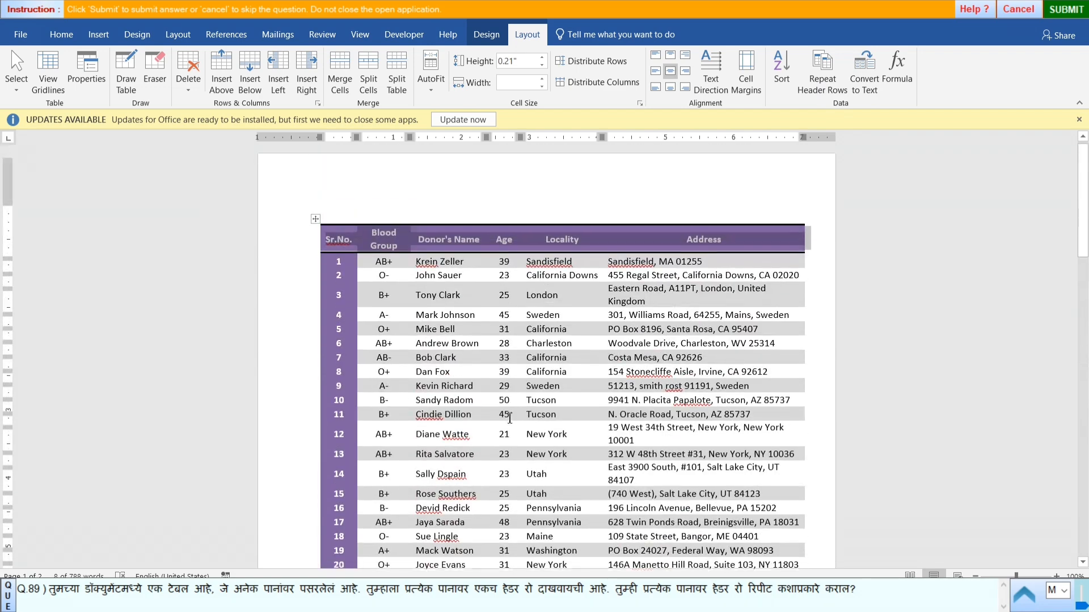
pyautogui.click(822, 71)
pyautogui.scroll(-5, 681, 227)
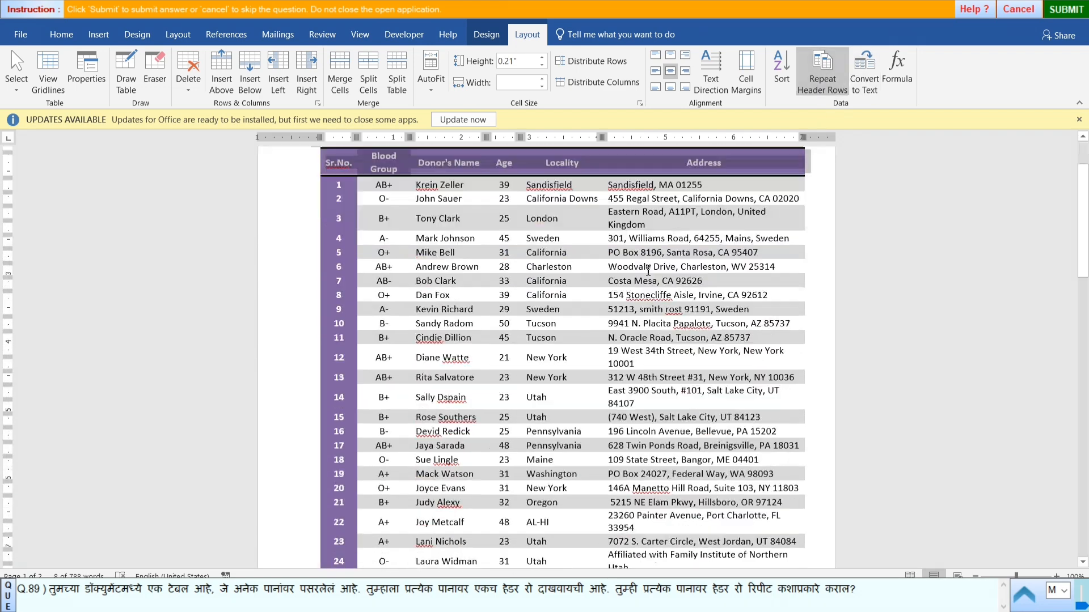
# - Examine the header row and remaining records across both pages of the blood donor table
pyautogui.scroll(-10, 648, 271)
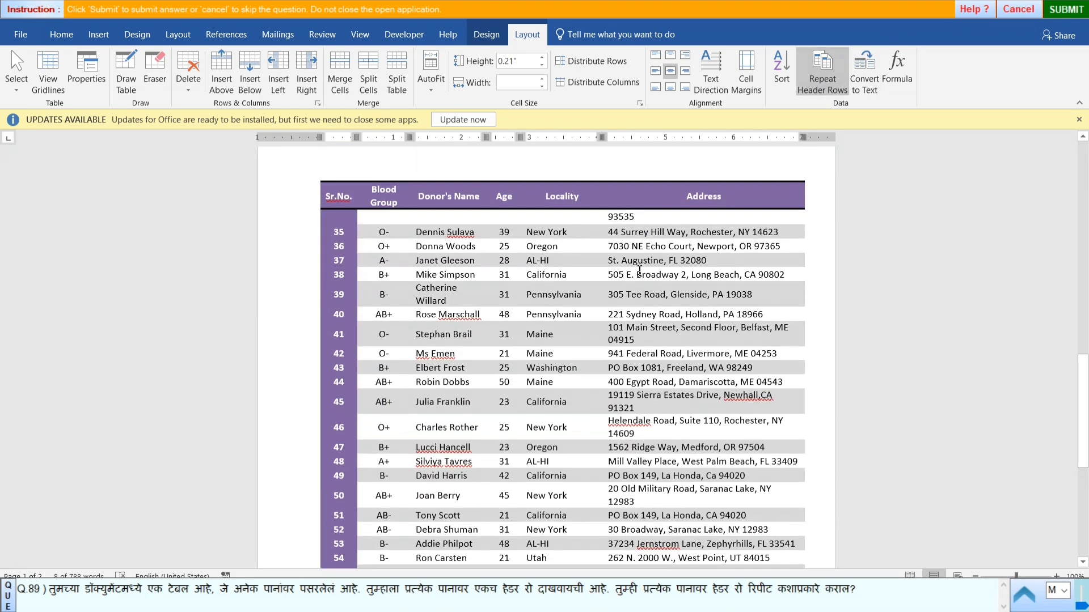
pyautogui.scroll(-3, 639, 271)
pyautogui.scroll(1, 639, 272)
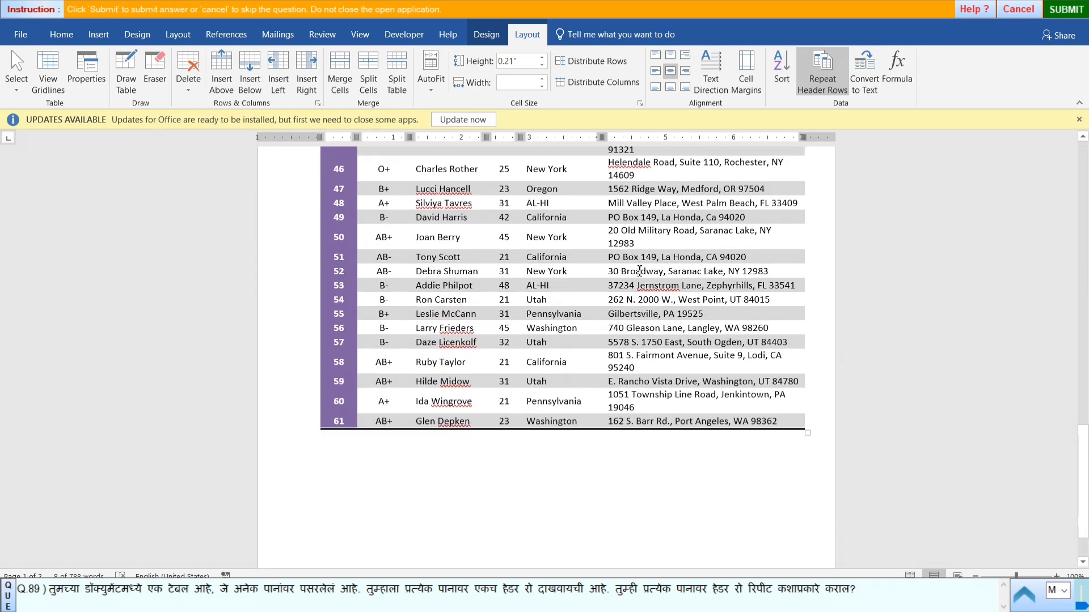
pyautogui.scroll(-1, 639, 272)
pyautogui.scroll(8, 639, 271)
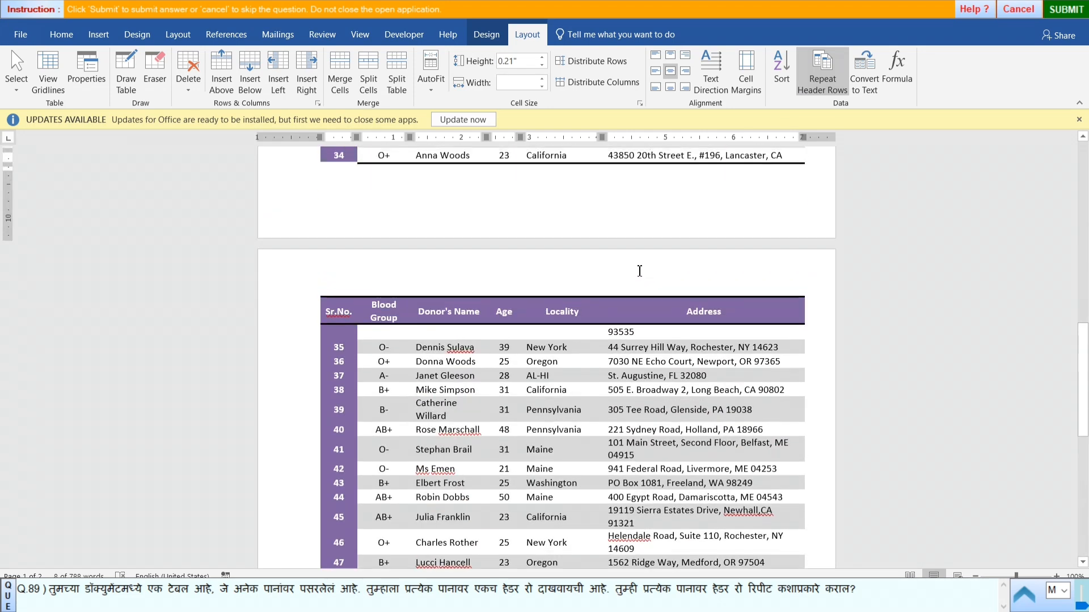
pyautogui.scroll(12, 640, 271)
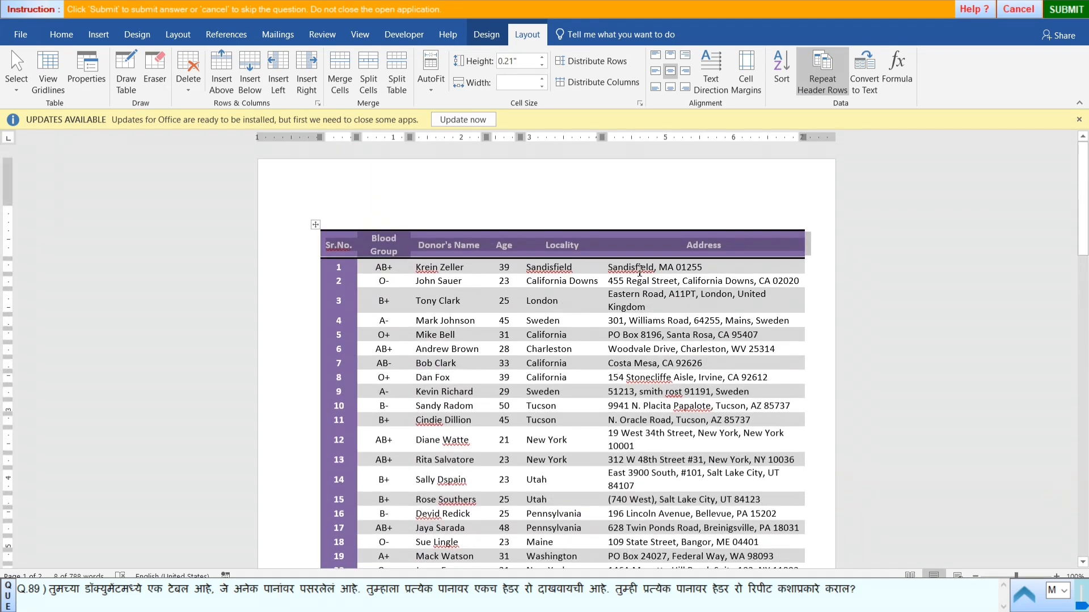
# - Submit the answer to question 89 and start practical question 90
pyautogui.click(1066, 10)
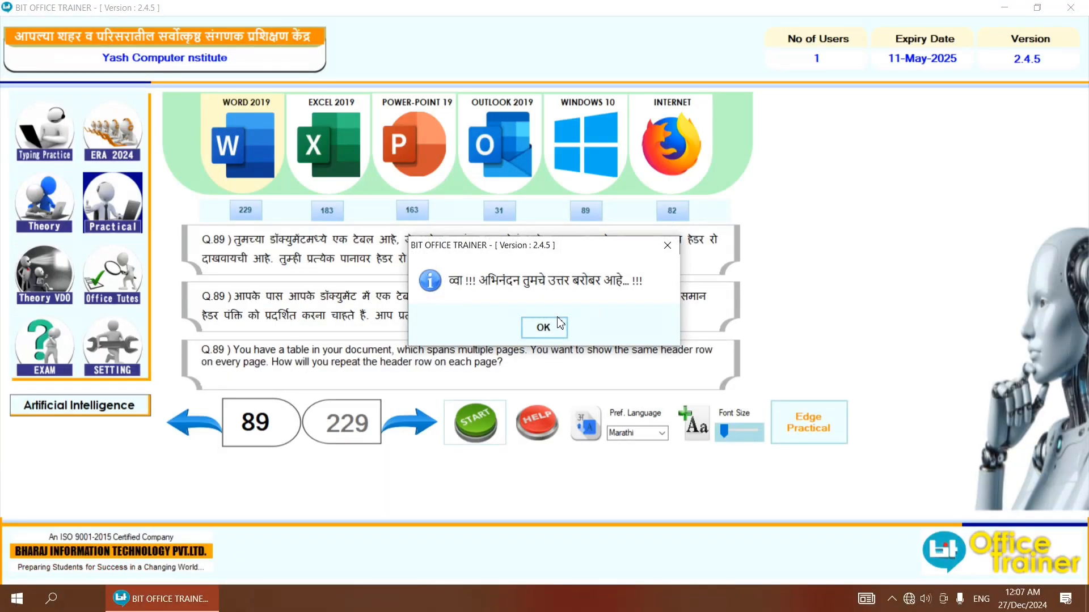
pyautogui.click(555, 331)
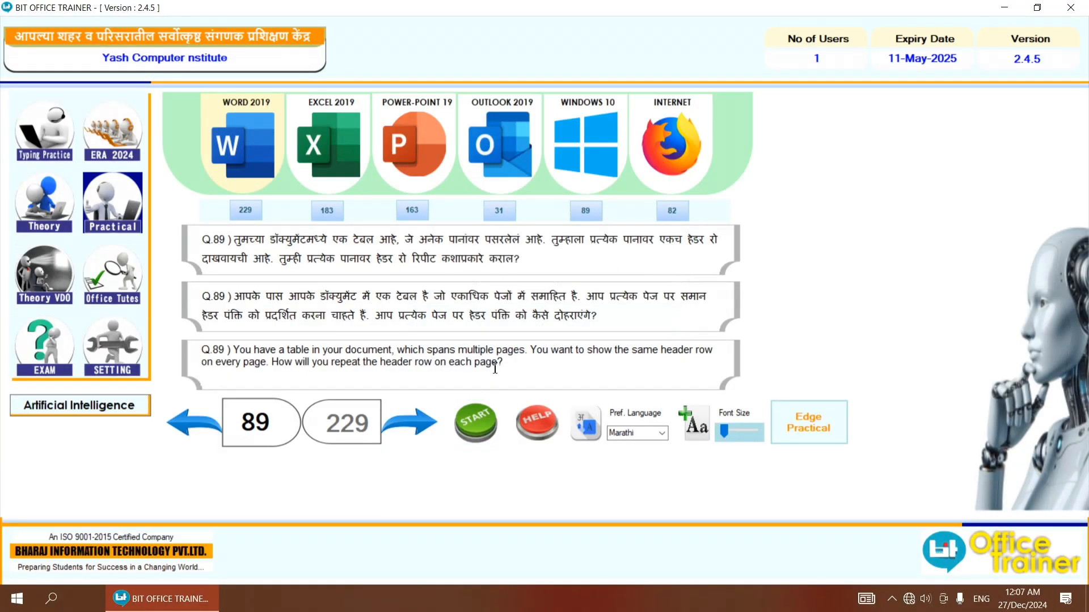
pyautogui.click(410, 422)
pyautogui.click(468, 425)
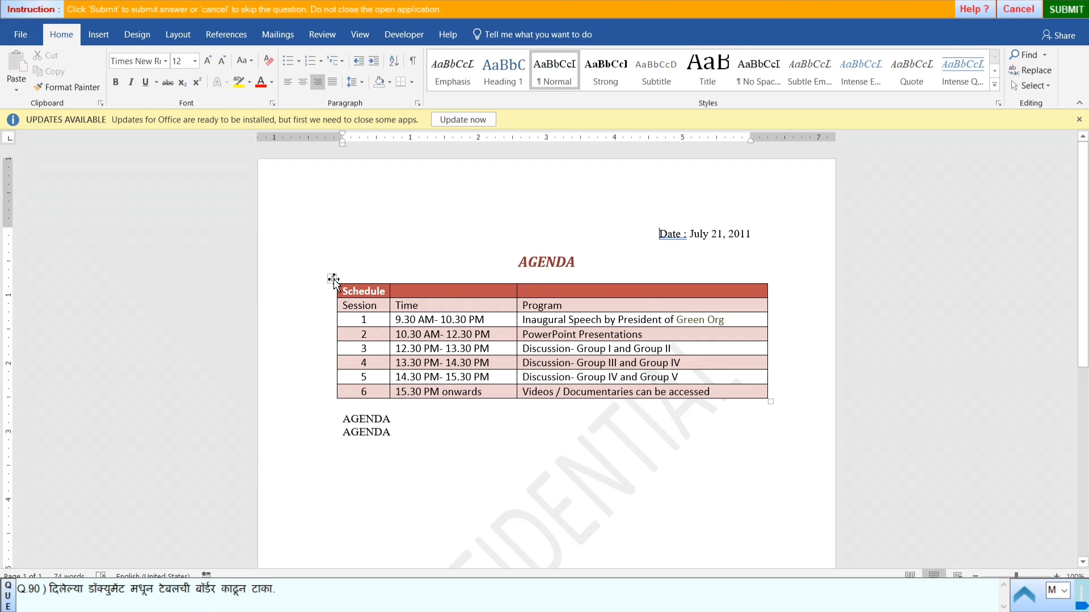
# - Remove all borders from the whole AGENDA schedule table and submit the answer to question 90
pyautogui.click(332, 279)
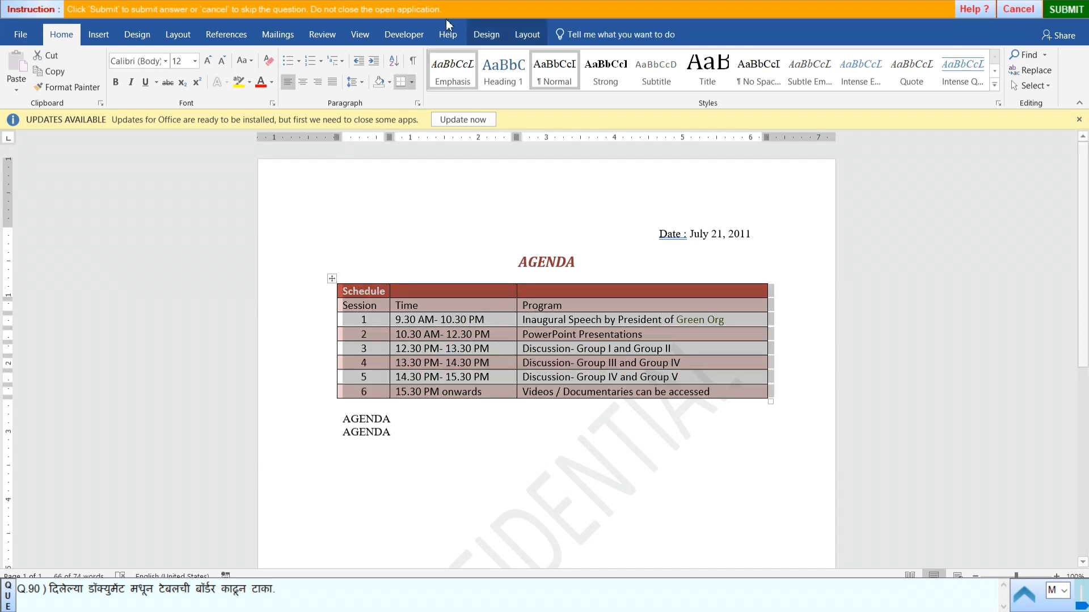
pyautogui.click(411, 83)
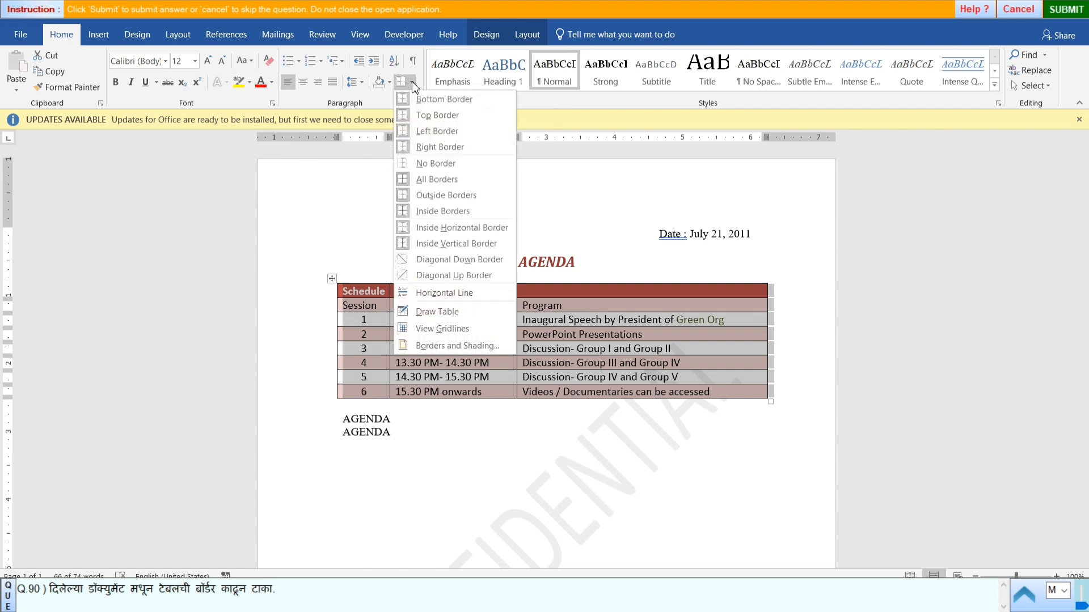
pyautogui.click(434, 164)
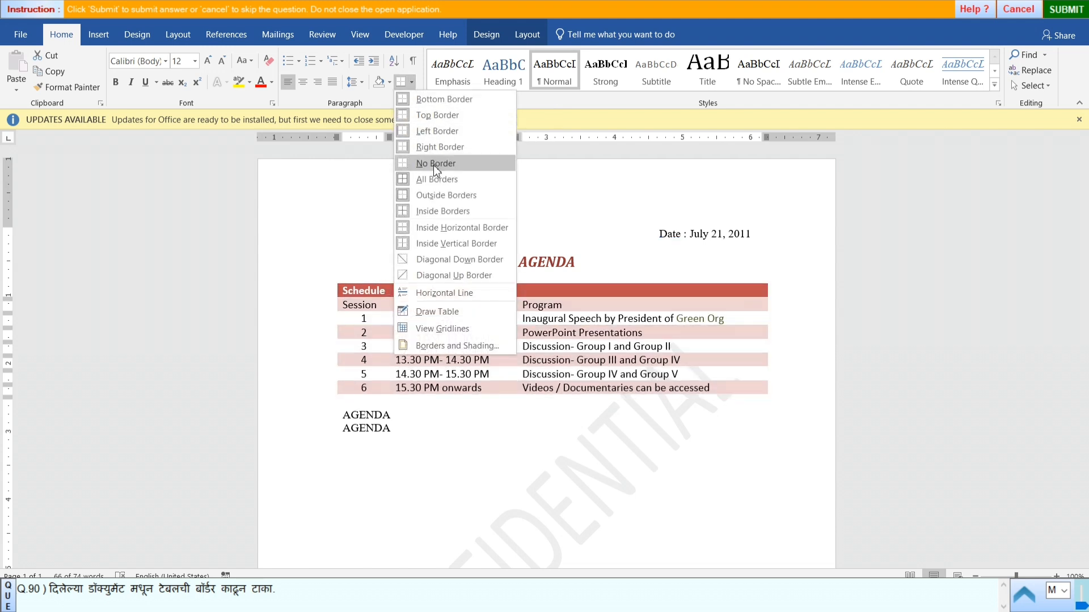
pyautogui.click(433, 164)
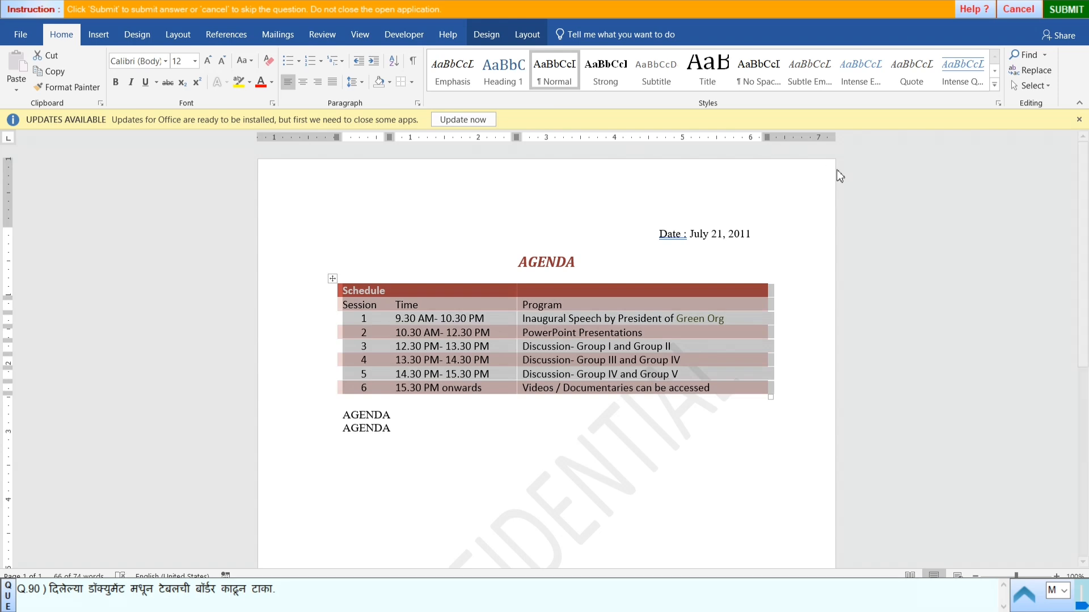
pyautogui.click(1058, 14)
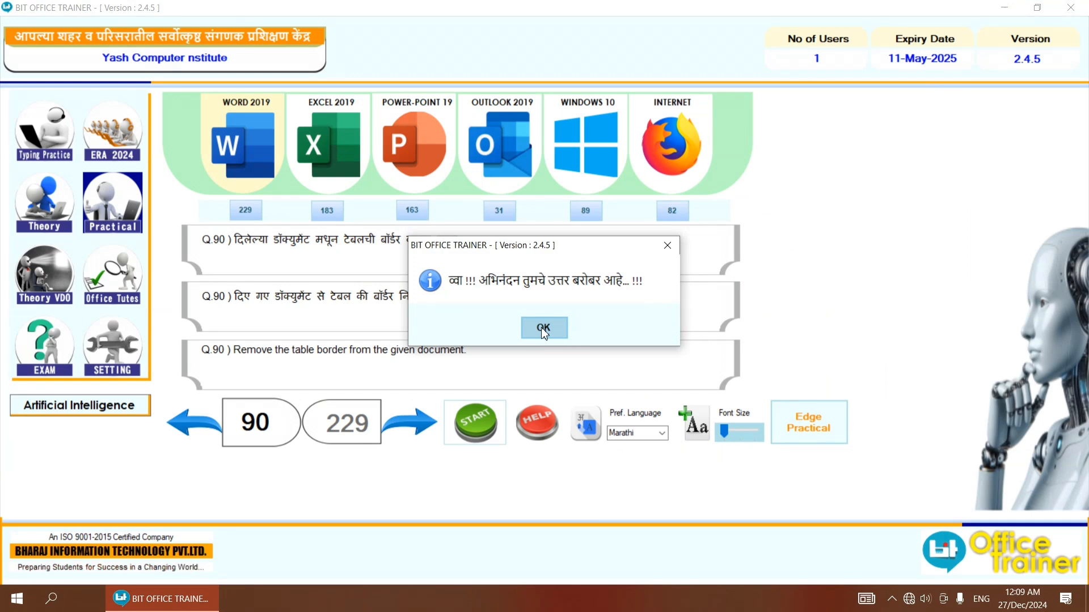
pyautogui.click(542, 328)
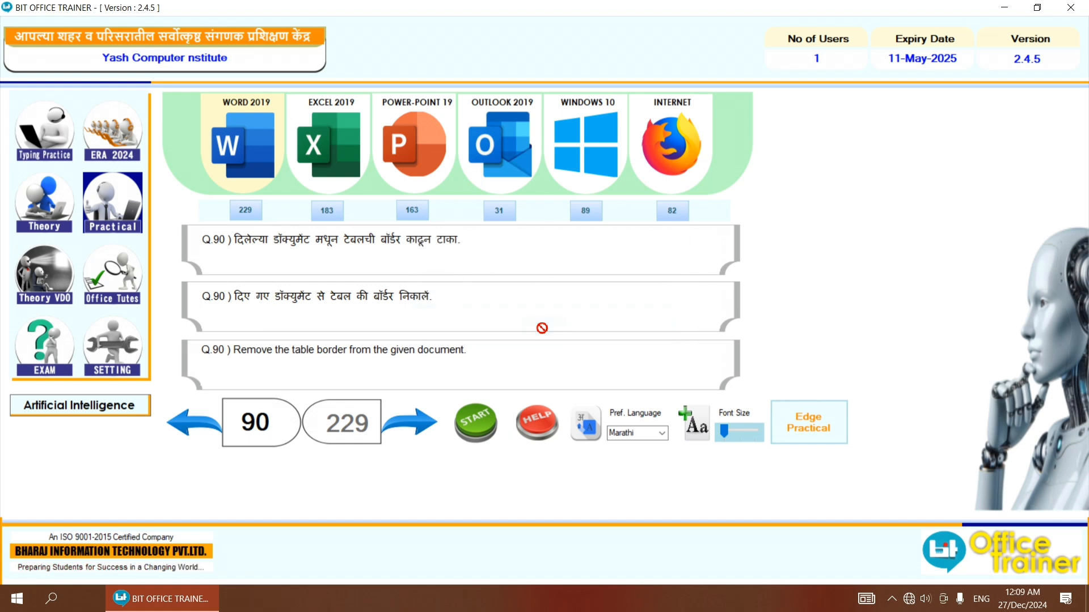